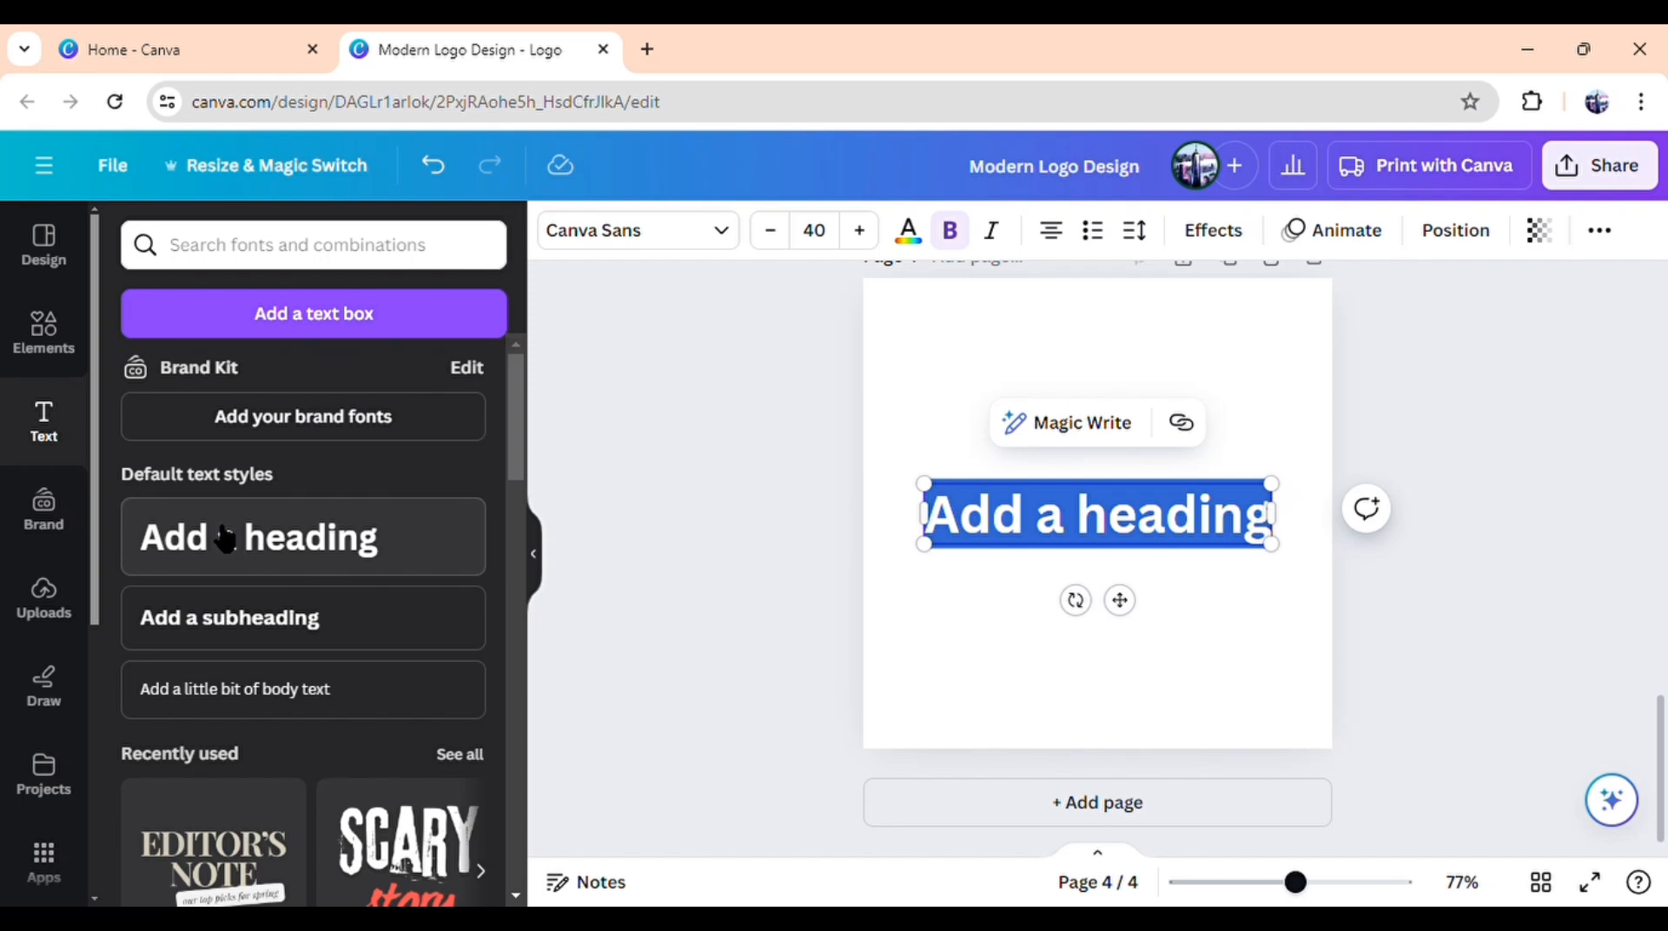
Step: Replace the heading placeholder text with a capital "A" and set its font to Wasraiders
{"action": "type", "text": "a"}
{"action": "key", "text": "BackSpace"}
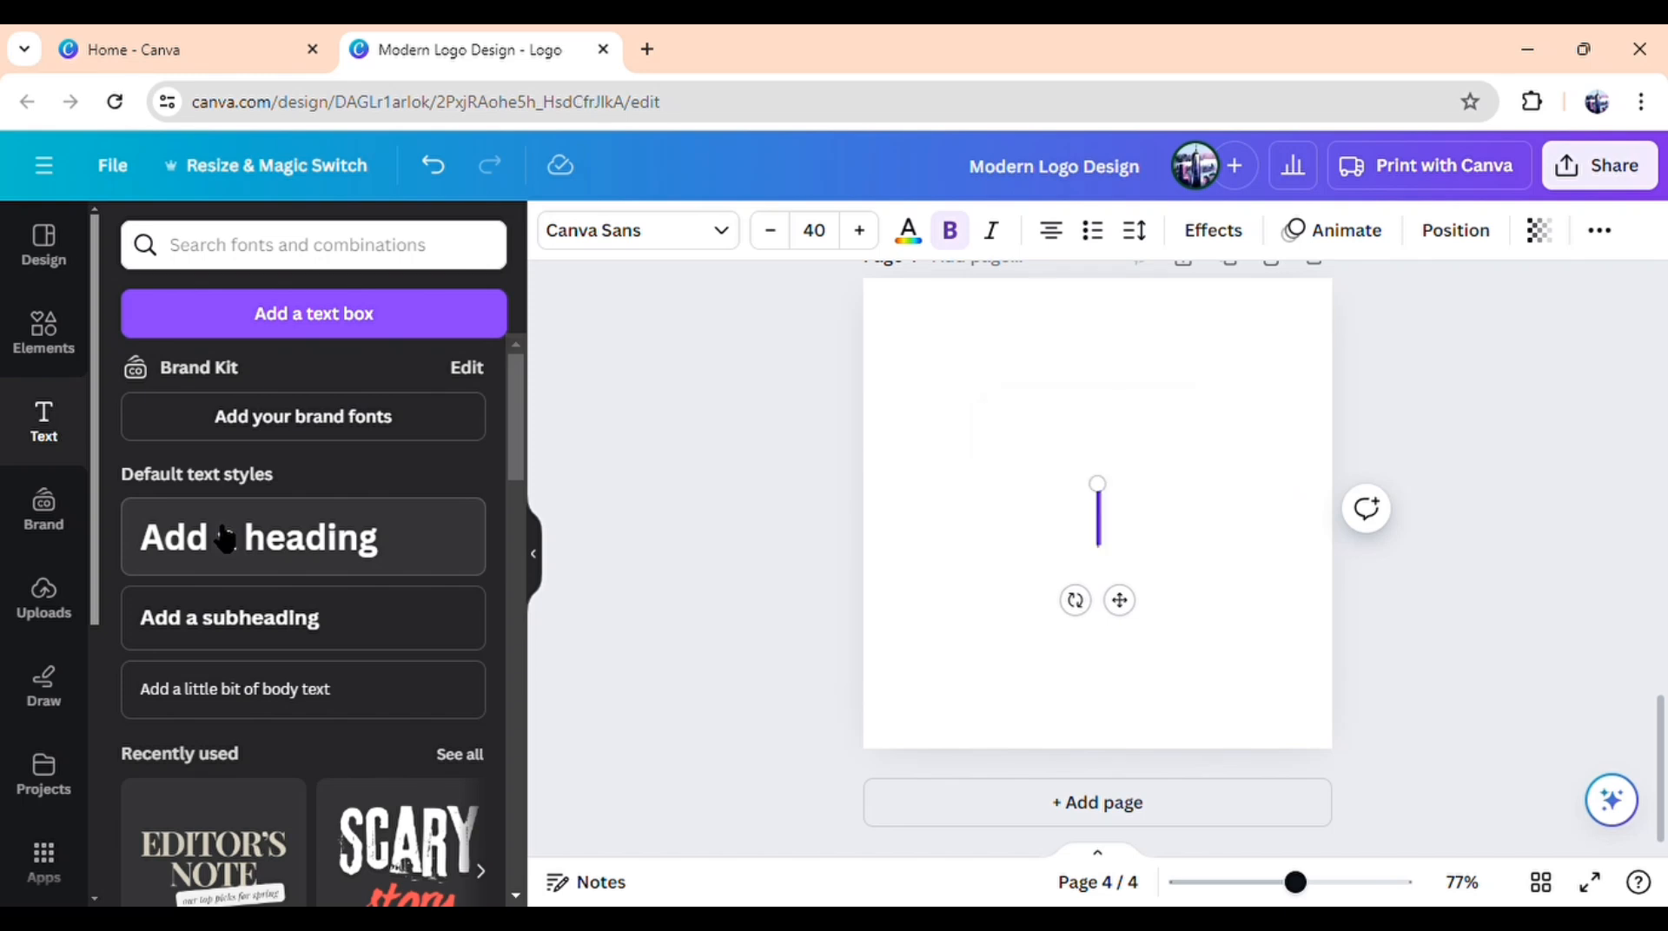
{"action": "type", "text": "A"}
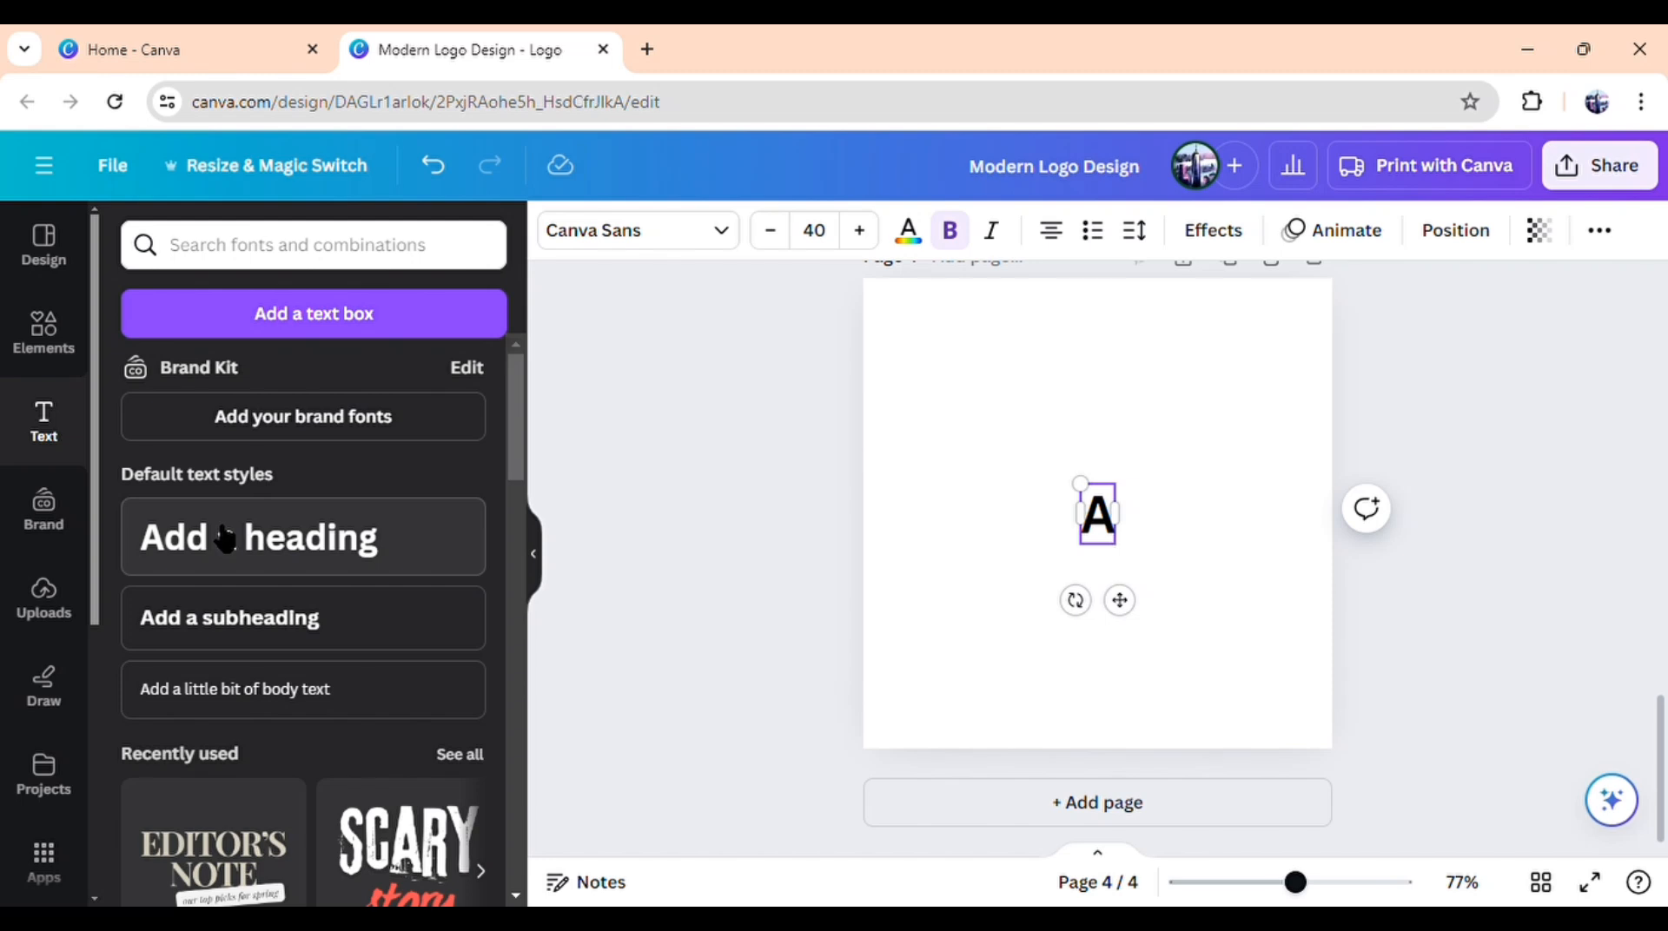
{"action": "left_click", "coordinate": [762, 657]}
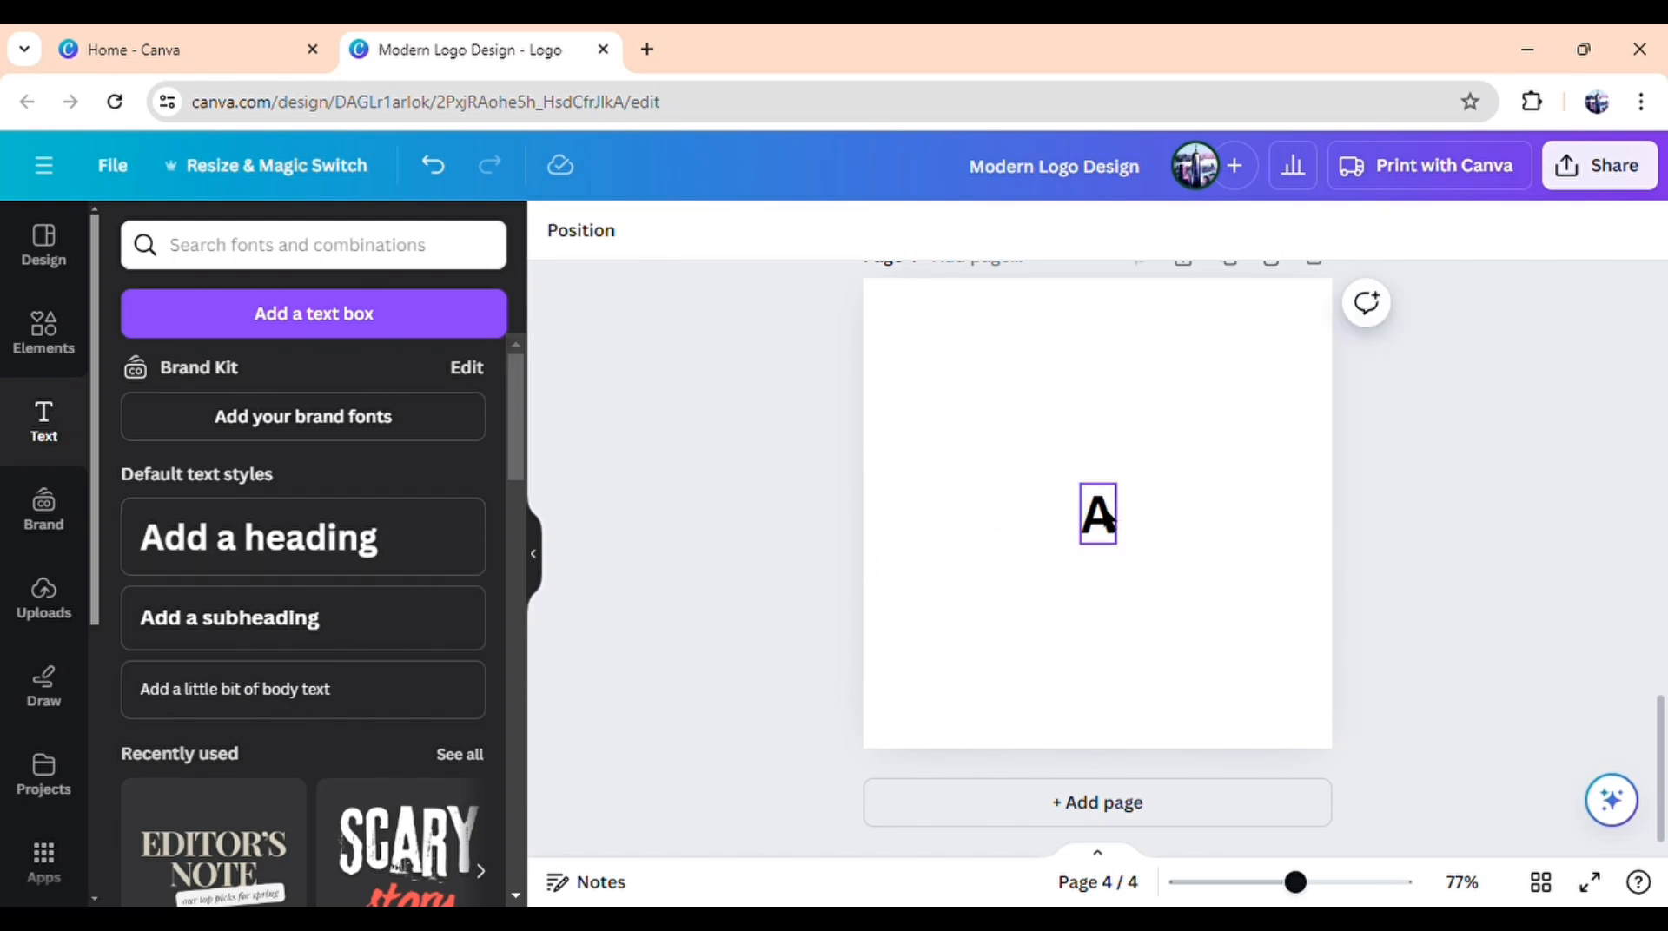
{"action": "left_click", "coordinate": [1105, 491]}
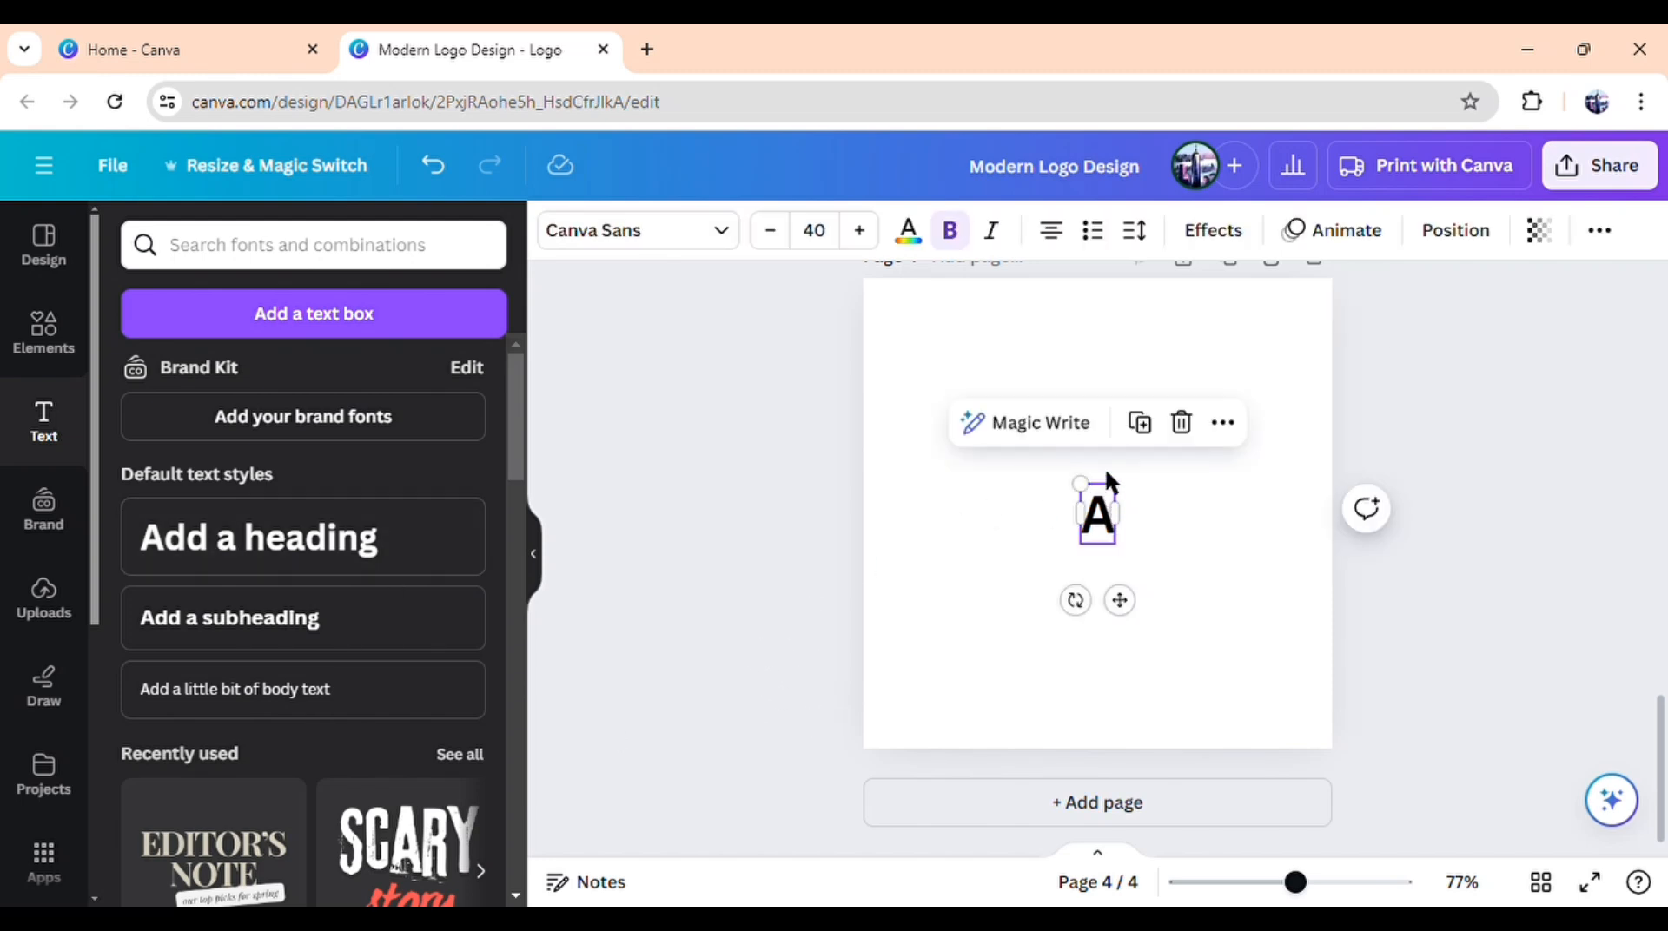
{"action": "left_click", "coordinate": [665, 243]}
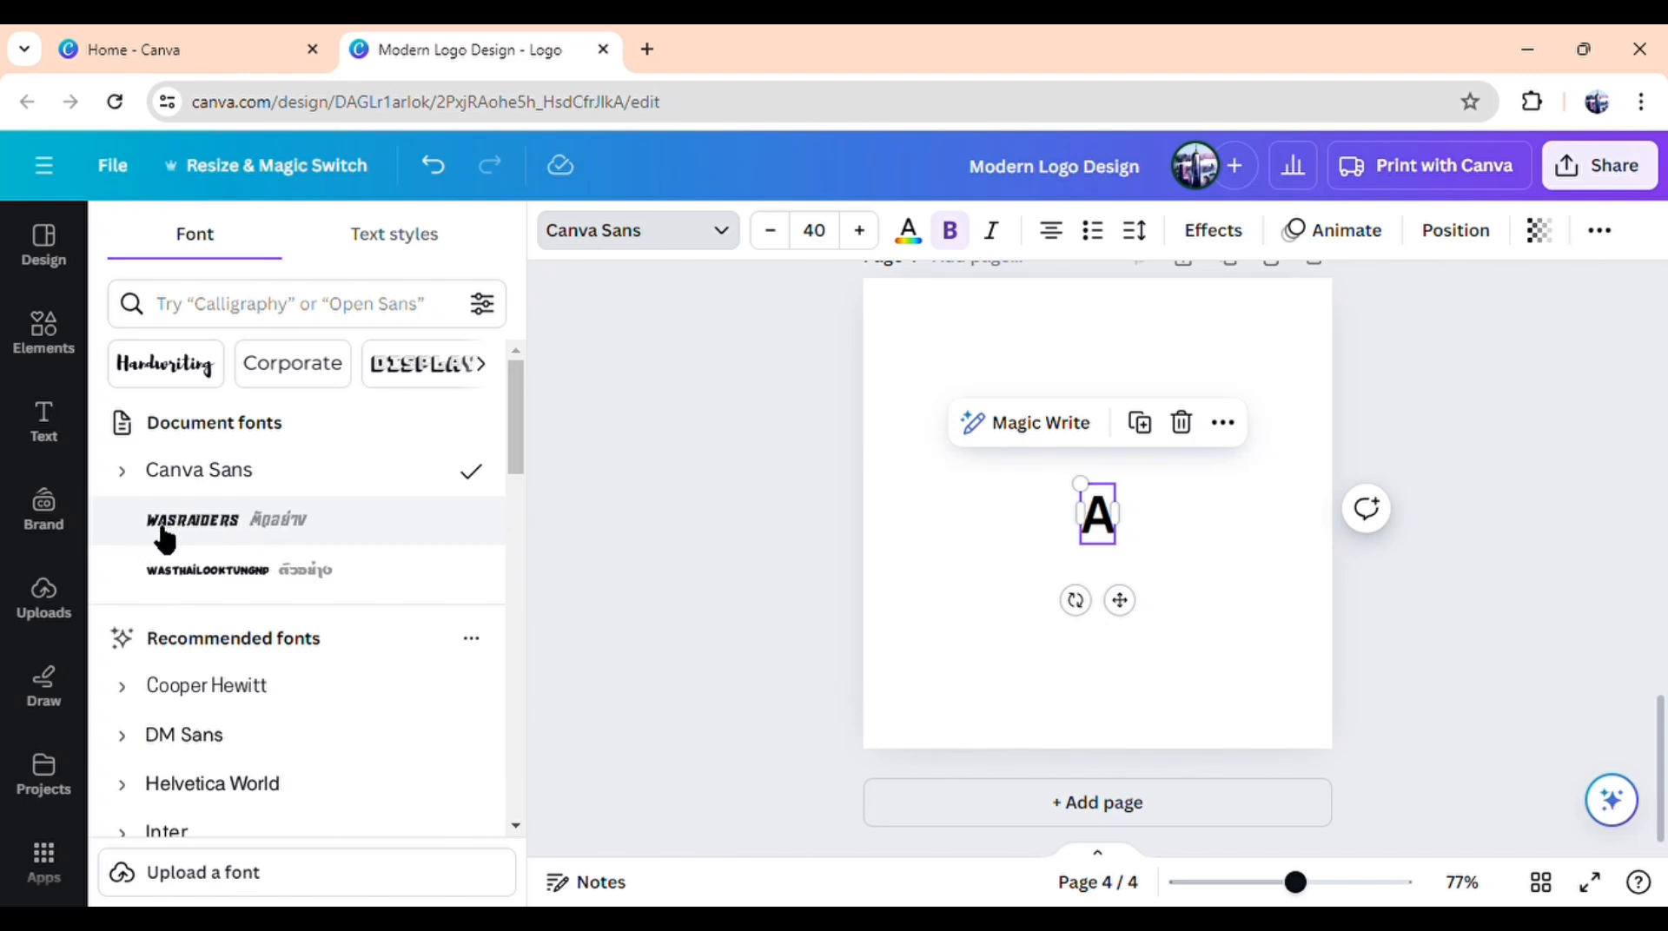
{"action": "left_click", "coordinate": [164, 540]}
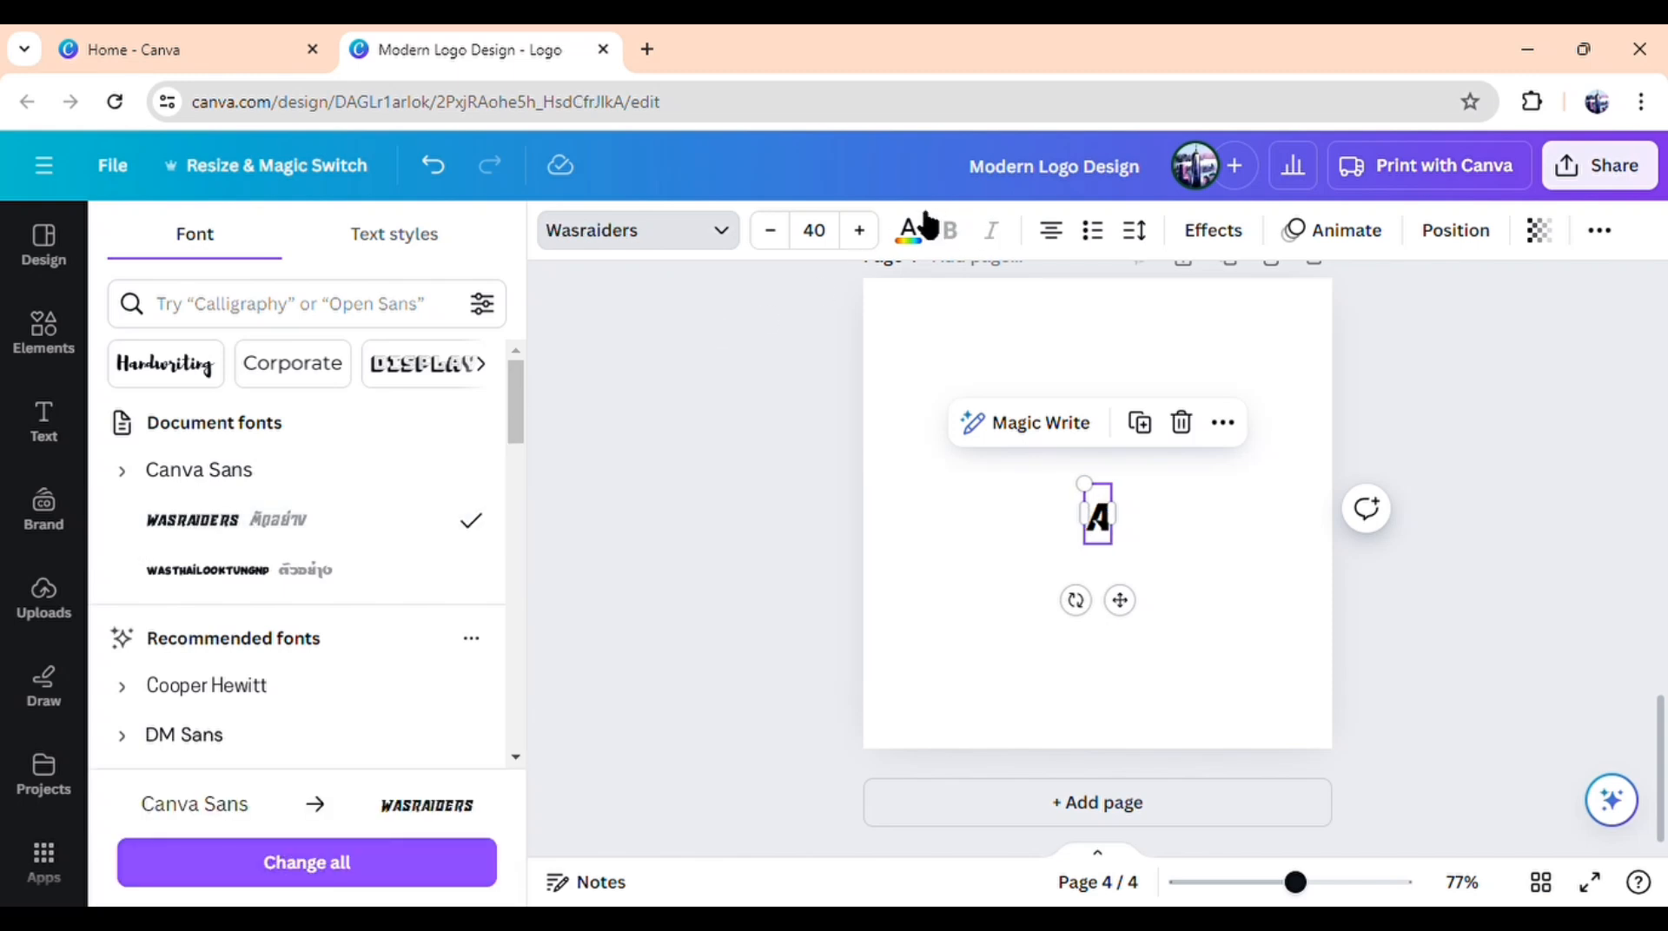
Step: Color the letter A orange and enlarge it to about font size 178 near the middle of the page
{"action": "left_click", "coordinate": [909, 231]}
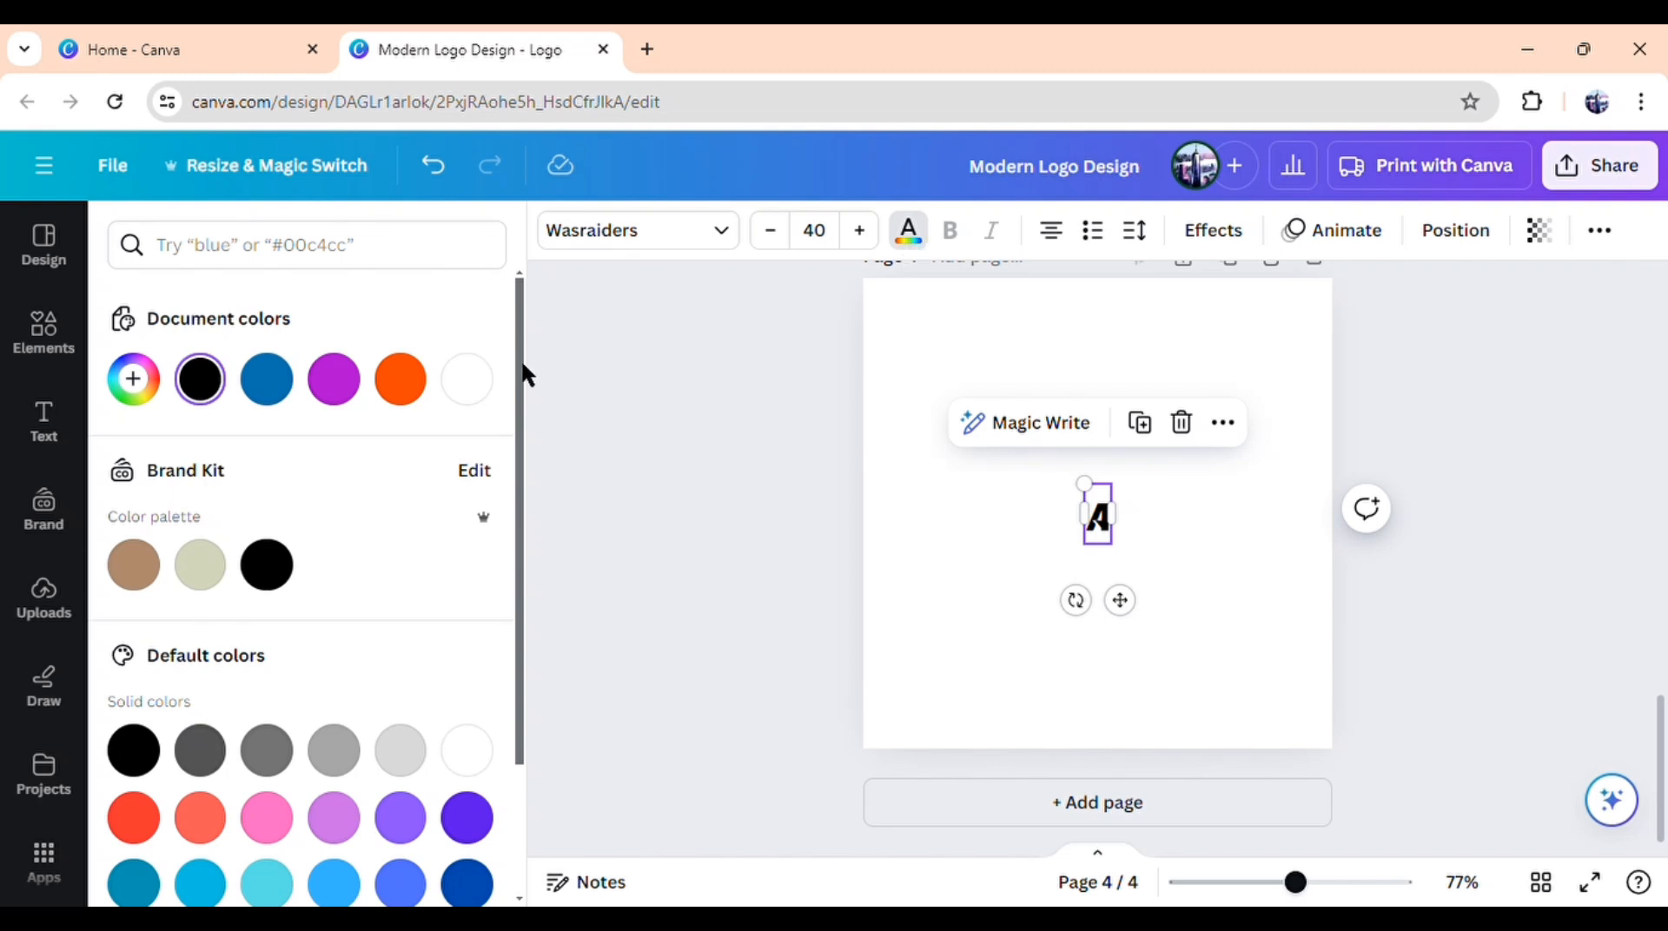
{"action": "left_click", "coordinate": [414, 400]}
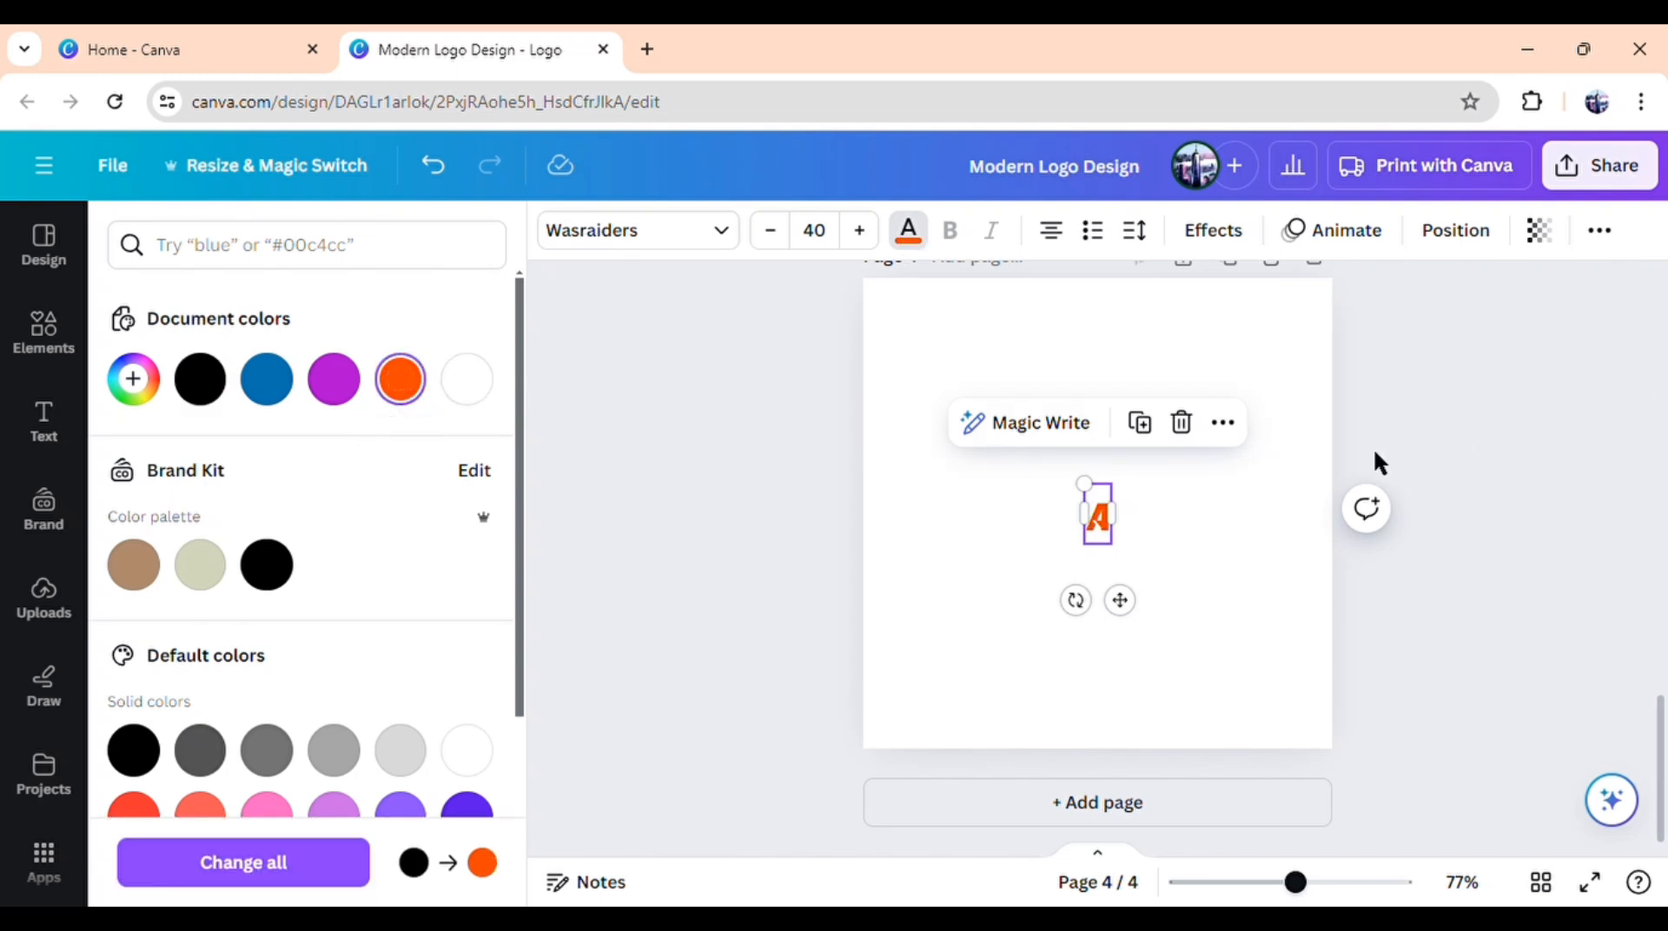
{"action": "left_click_drag", "start_coordinate": [1097, 493], "coordinate": [912, 324]}
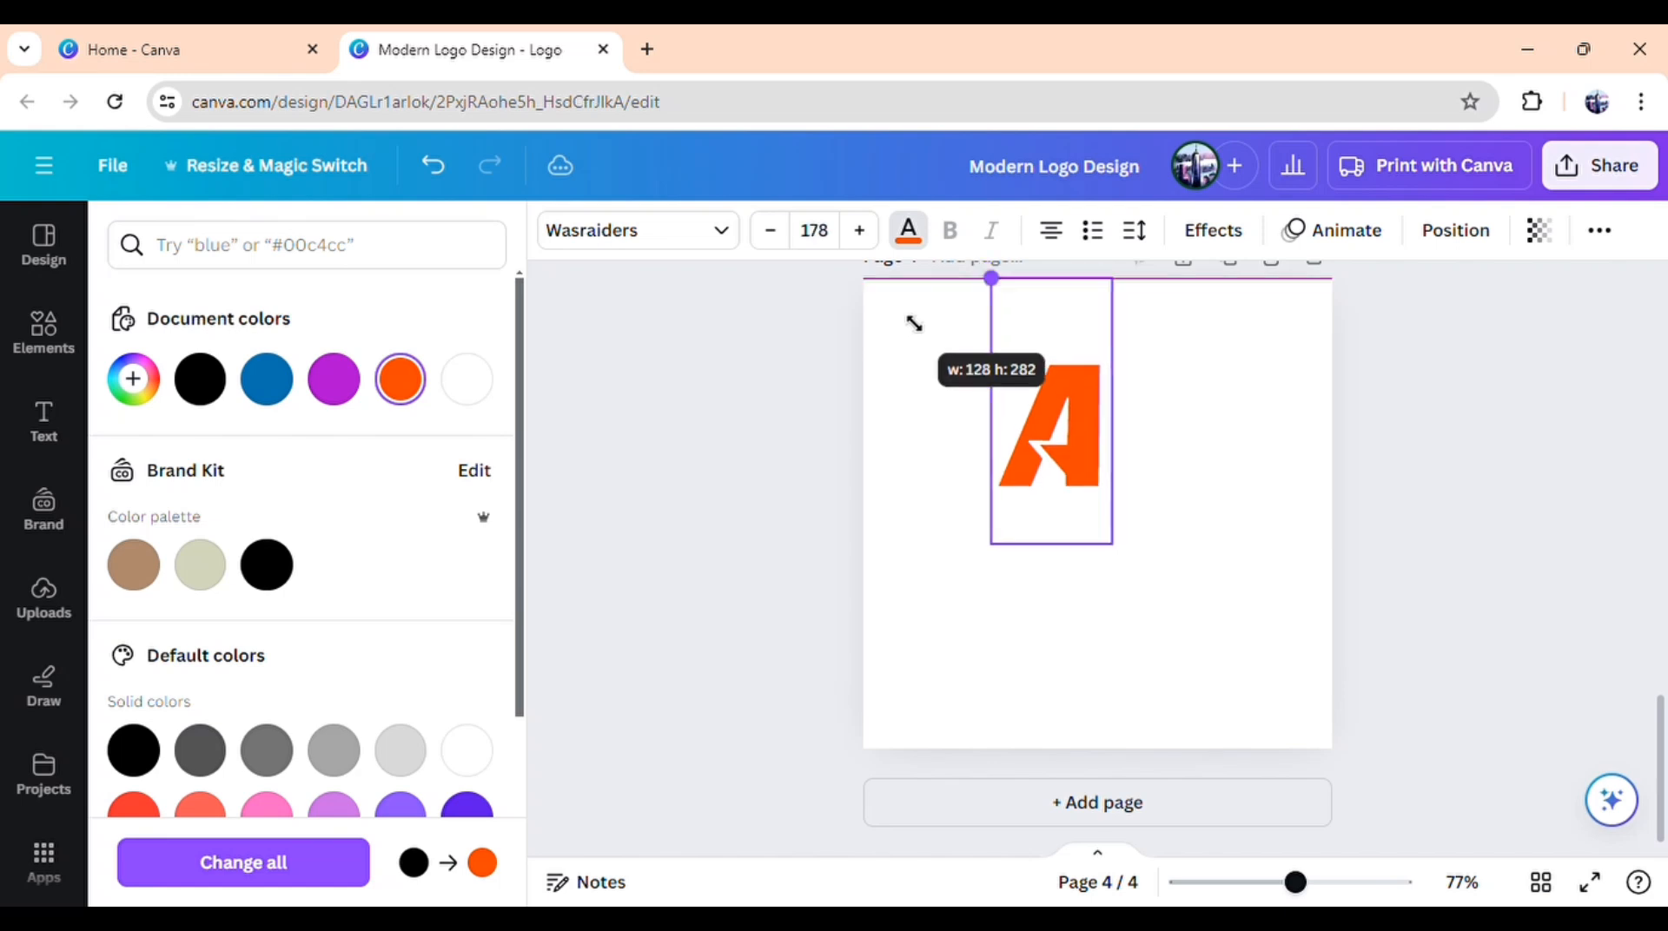
{"action": "left_click_drag", "start_coordinate": [1051, 421], "coordinate": [1046, 495]}
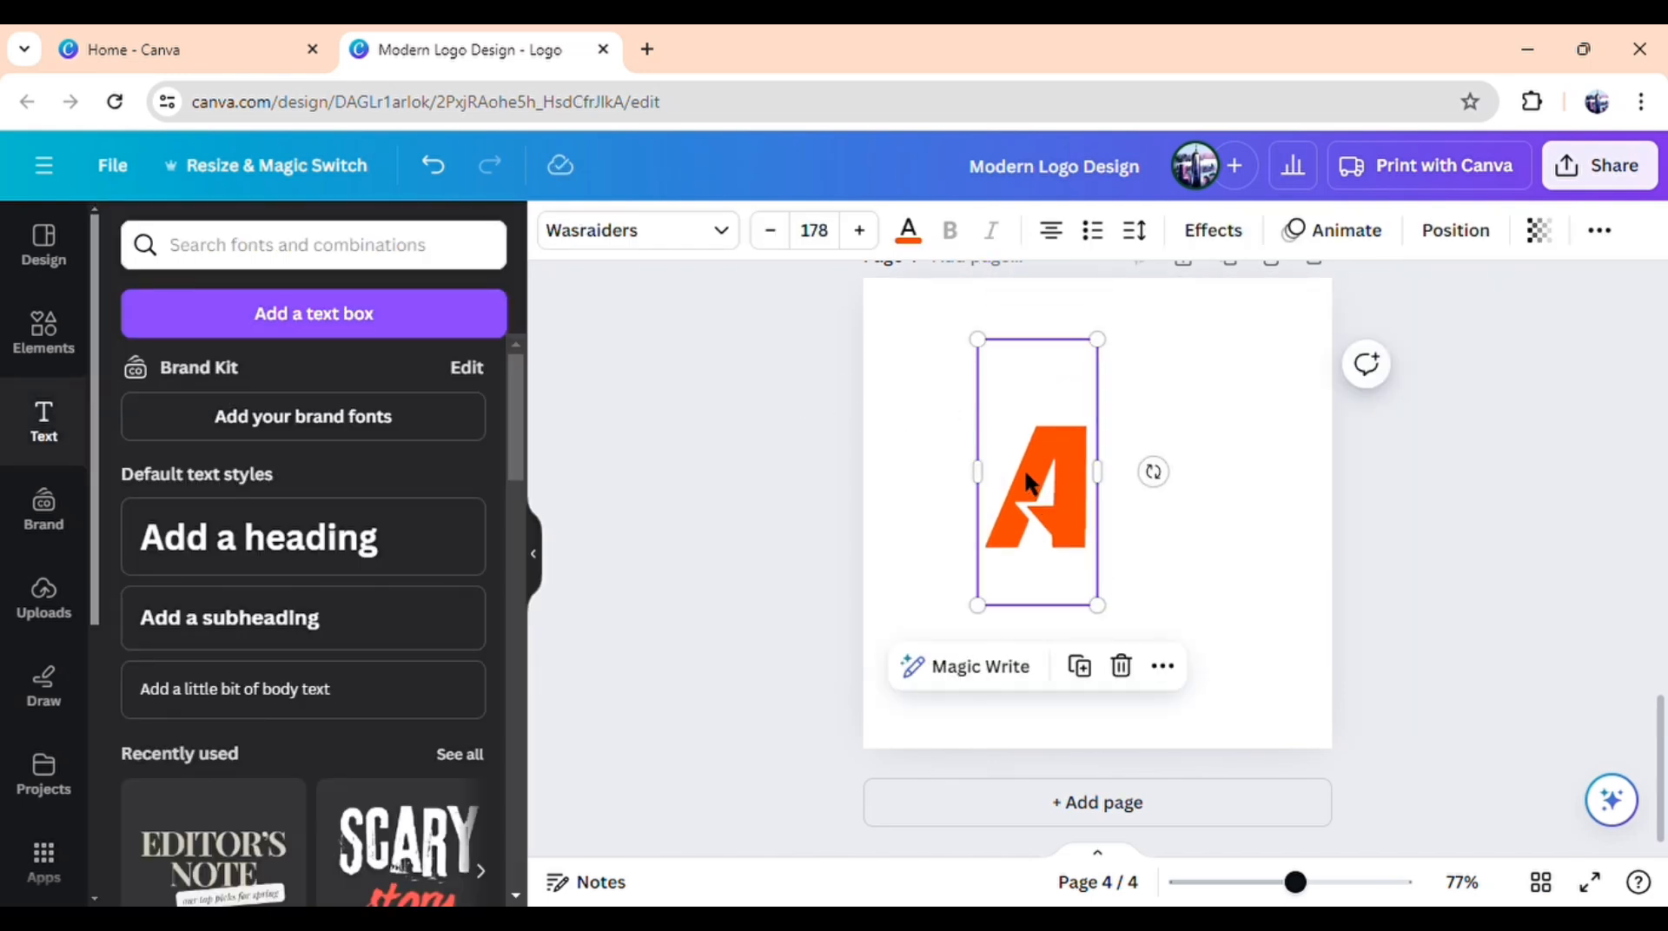
Step: Duplicate the orange A, change the copy to "F", and align it directly to the right of the A
{"action": "left_click", "coordinate": [1079, 666]}
{"action": "left_click_drag", "start_coordinate": [1070, 556], "coordinate": [1138, 546]}
{"action": "double_click", "coordinate": [1145, 533]}
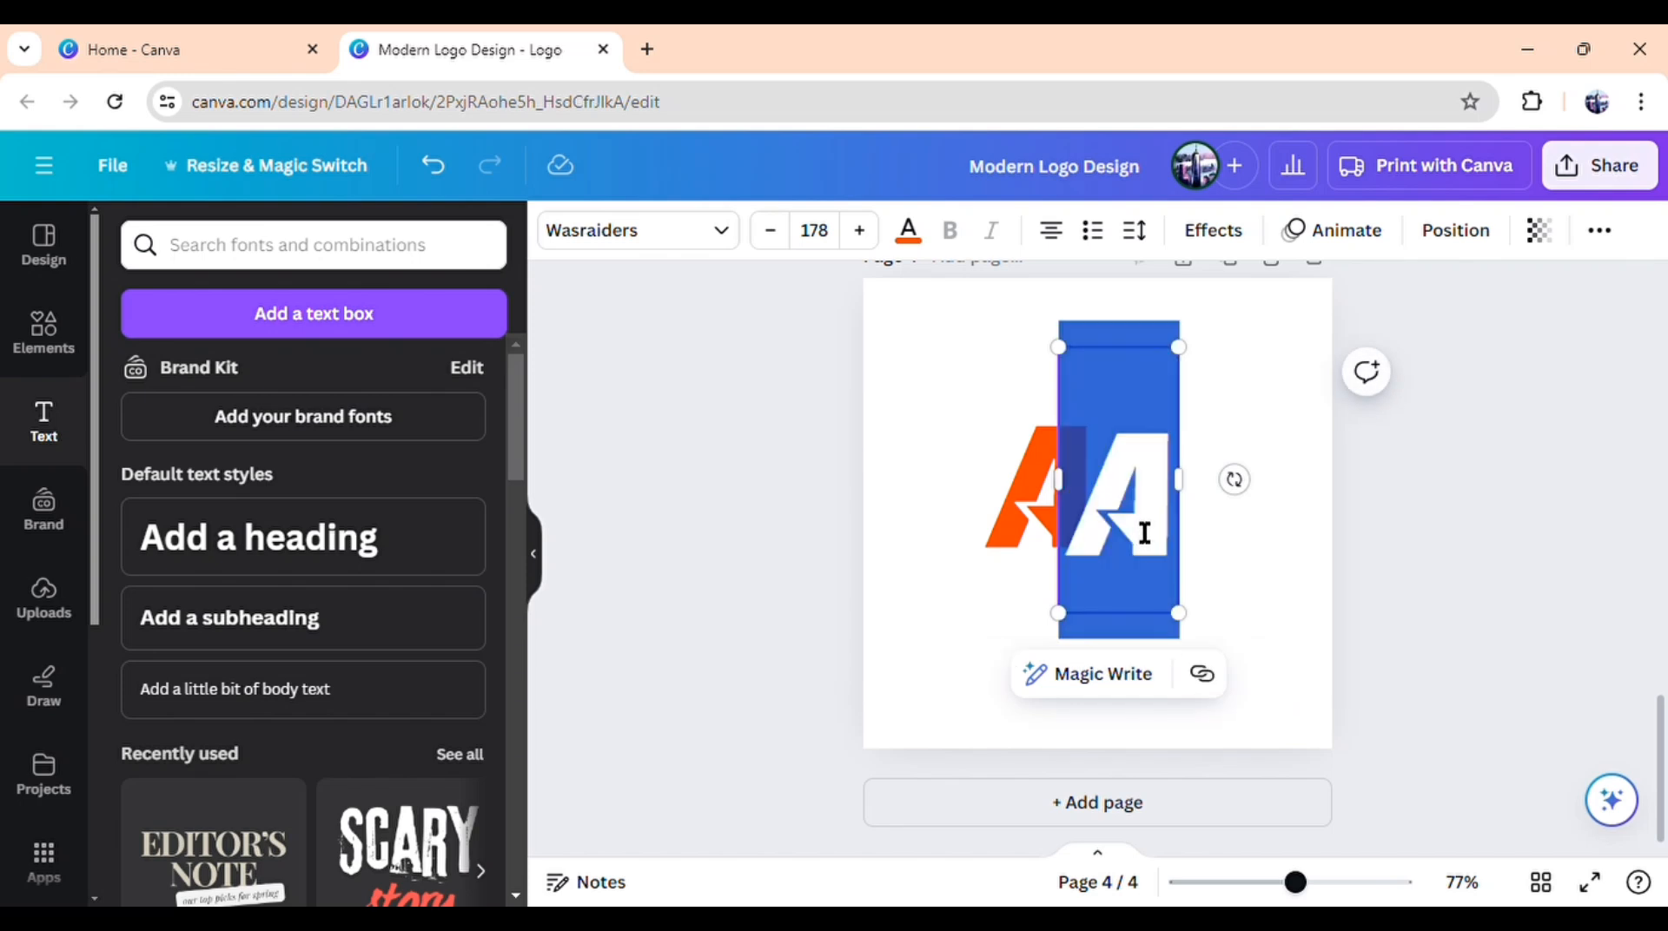
{"action": "type", "text": "F"}
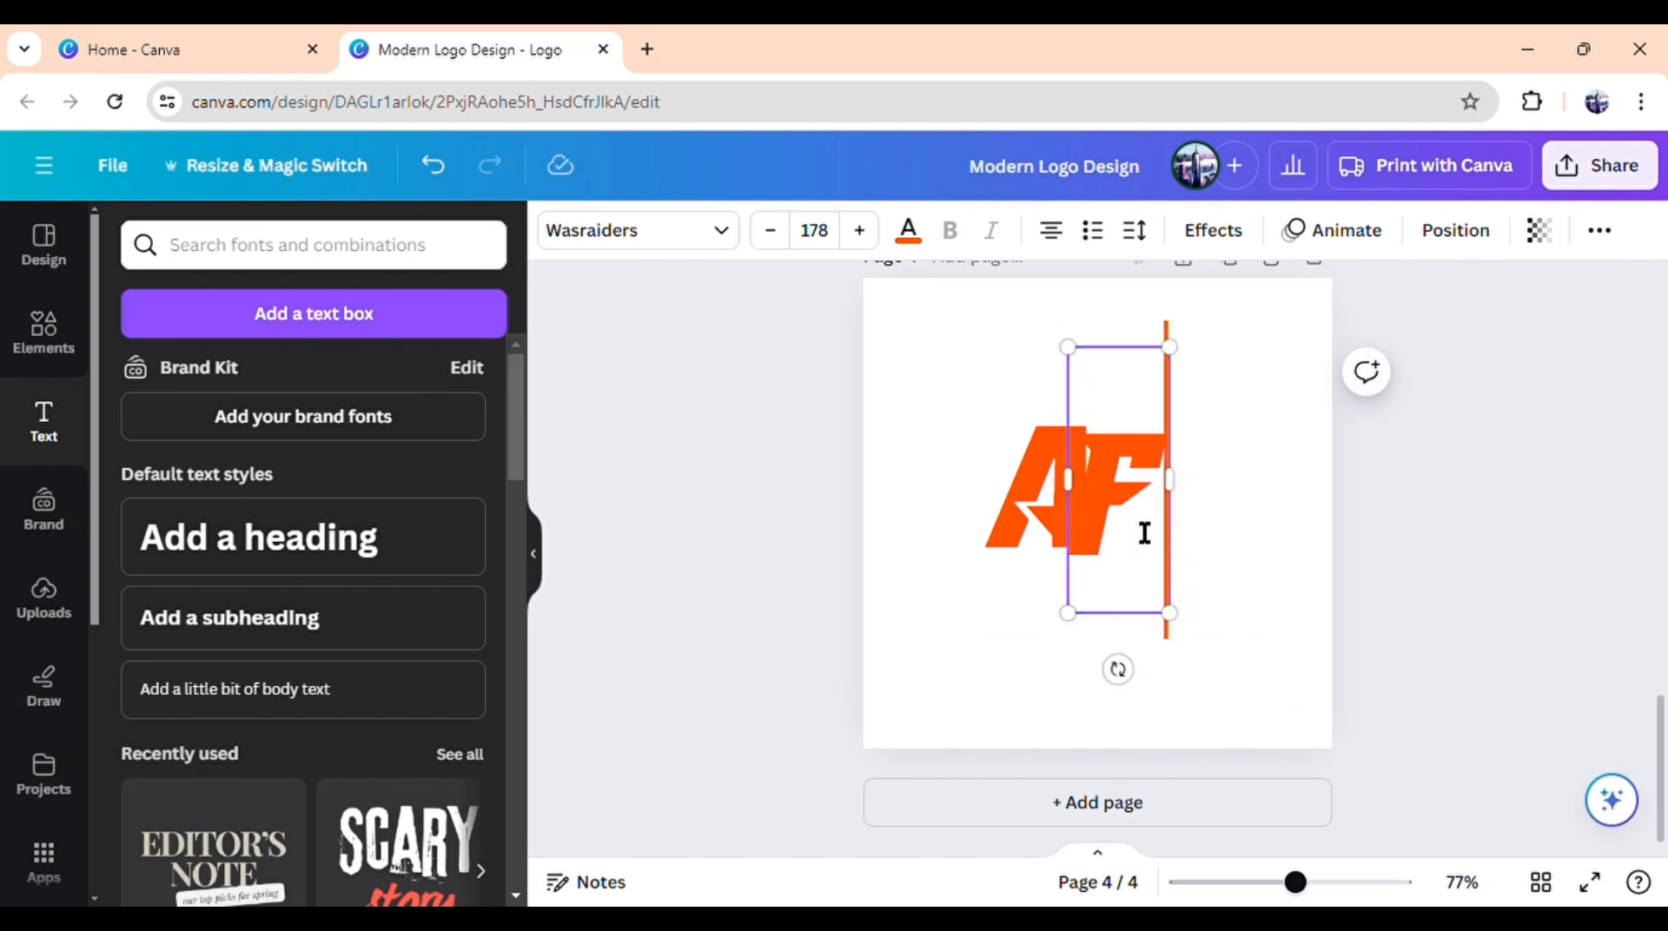
{"action": "left_click", "coordinate": [629, 682]}
{"action": "left_click_drag", "start_coordinate": [1108, 521], "coordinate": [1134, 539]}
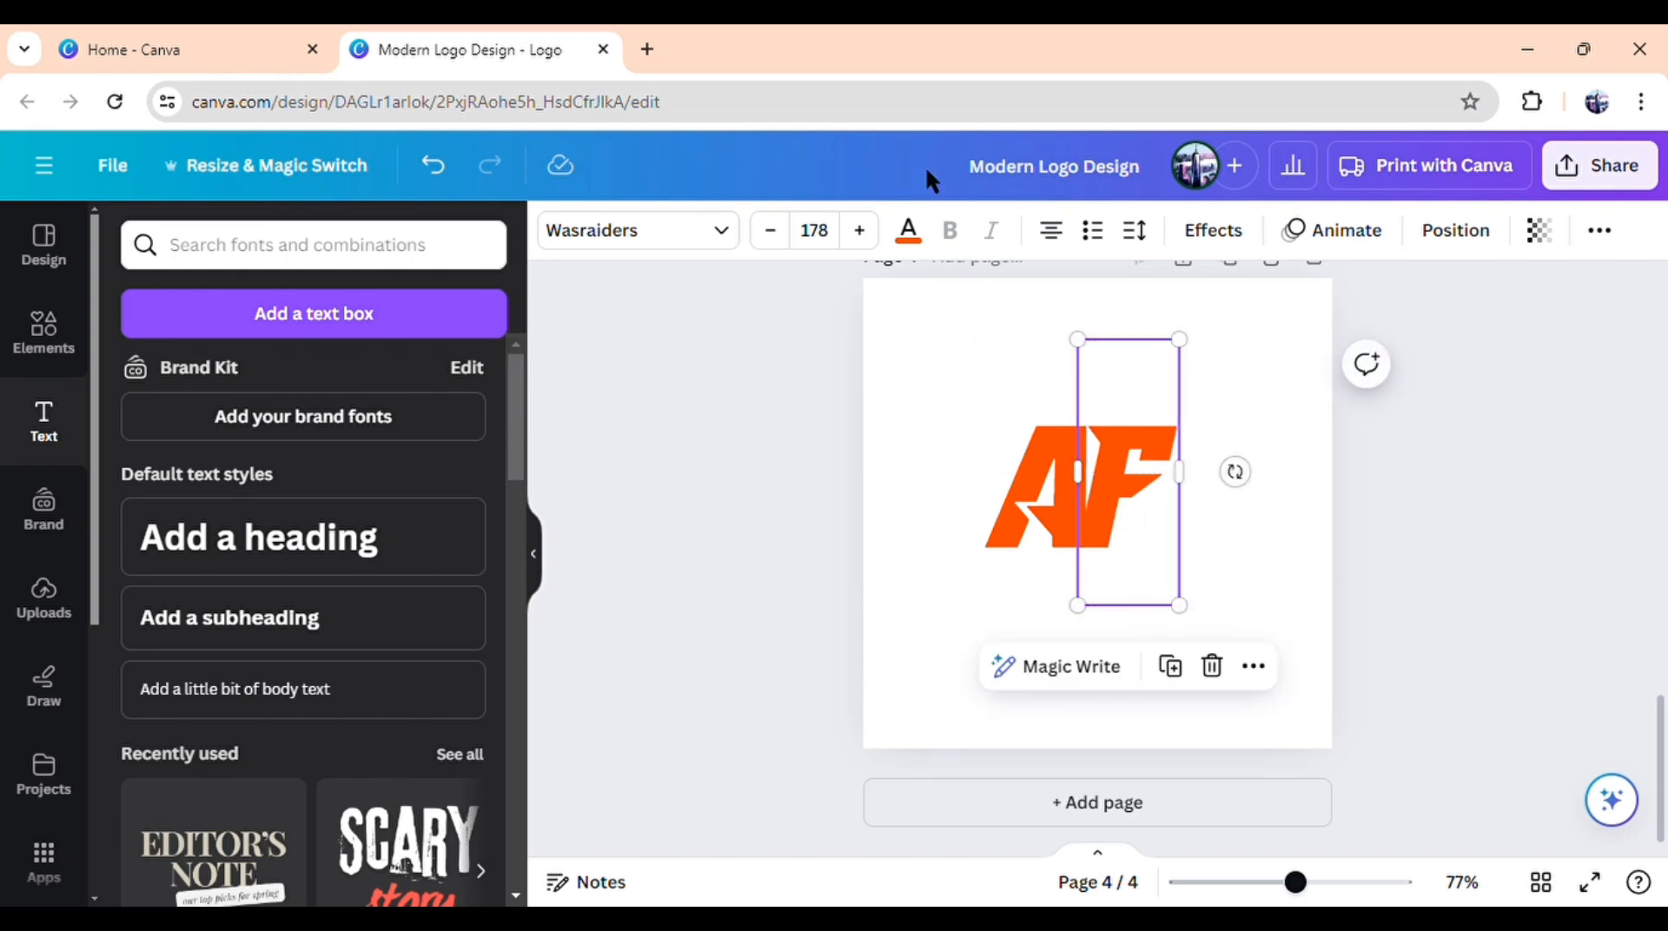
Step: Color the letter F blue and apply a white Outline effect to it
{"action": "left_click", "coordinate": [909, 233]}
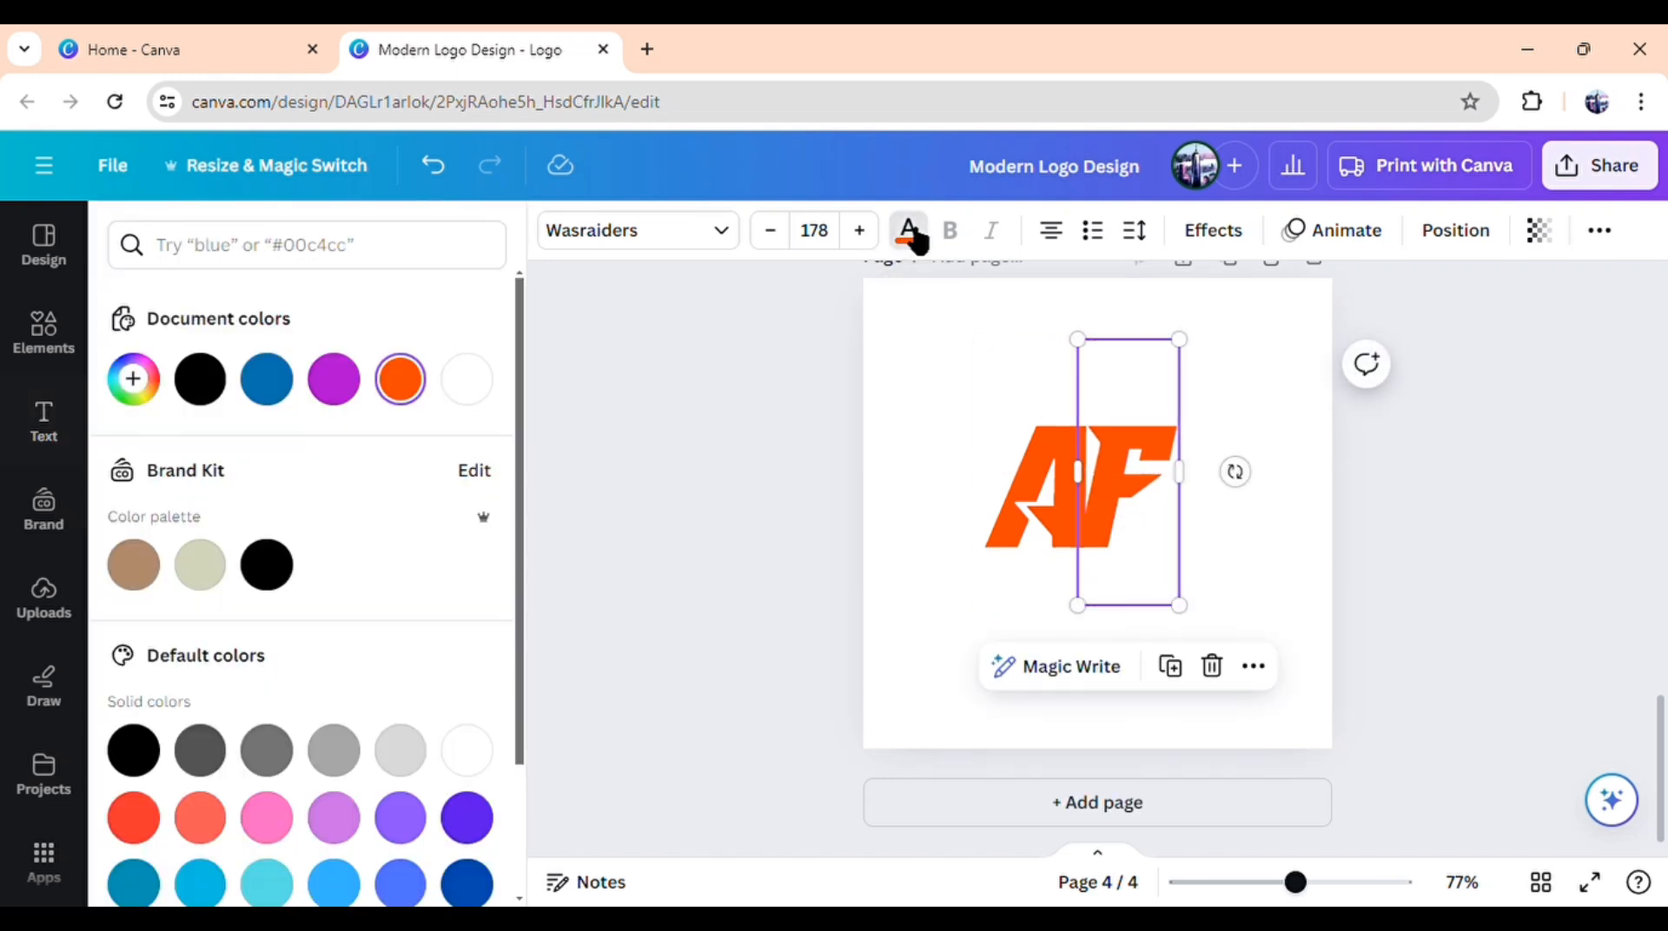
{"action": "left_click", "coordinate": [267, 379]}
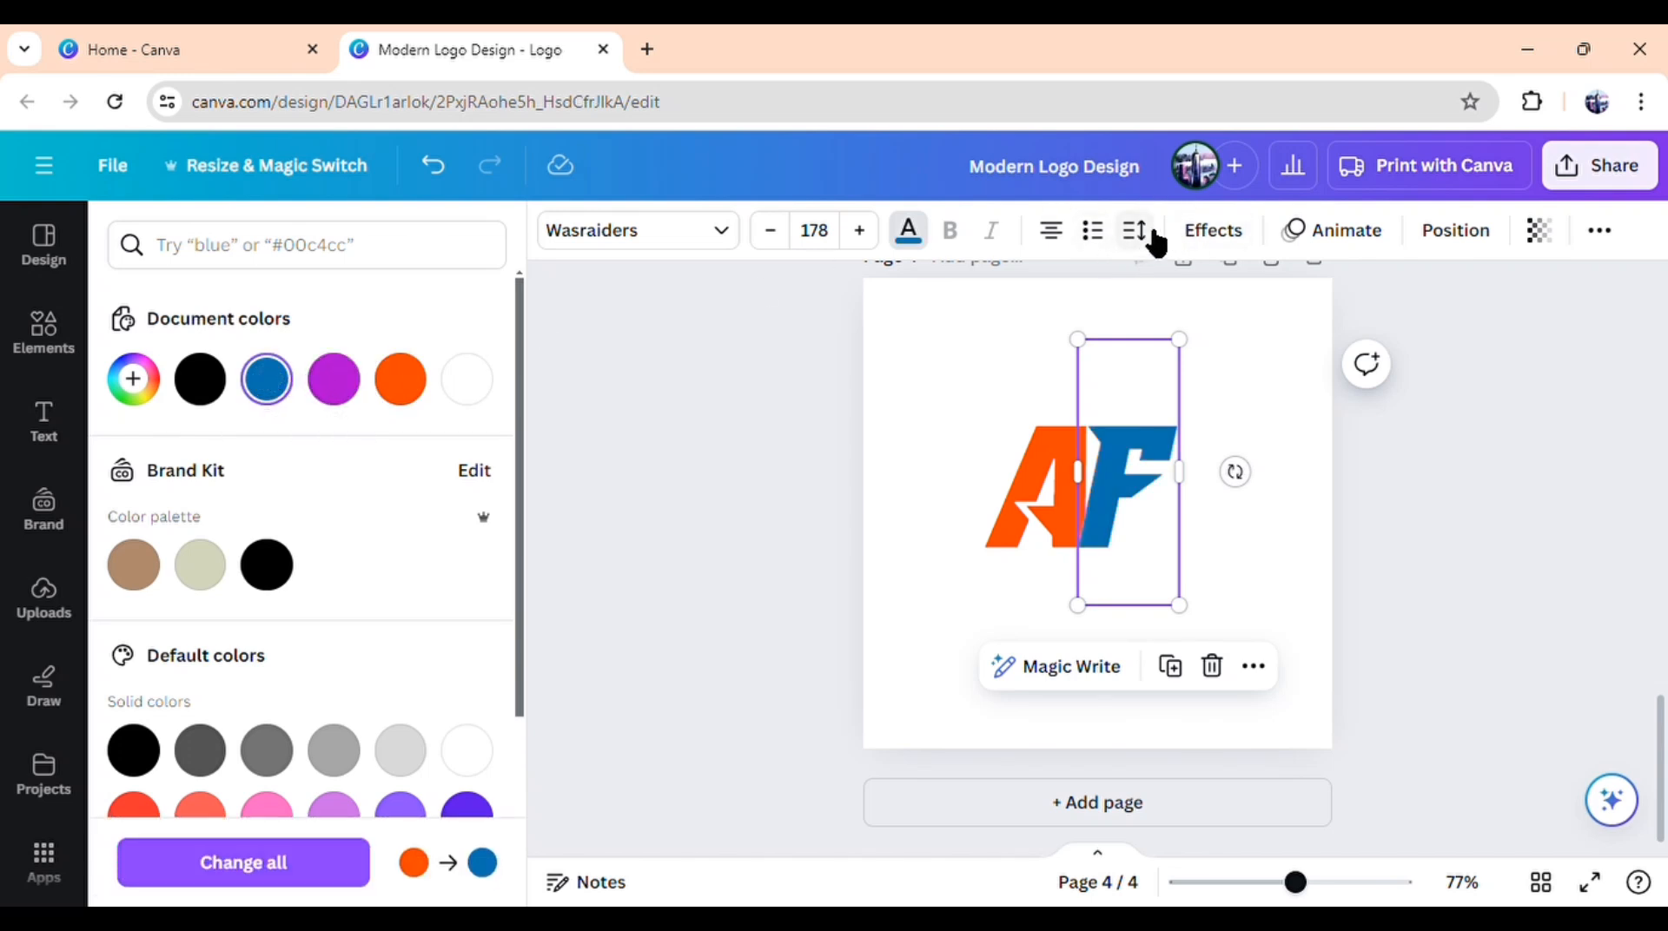
{"action": "left_click", "coordinate": [1197, 237]}
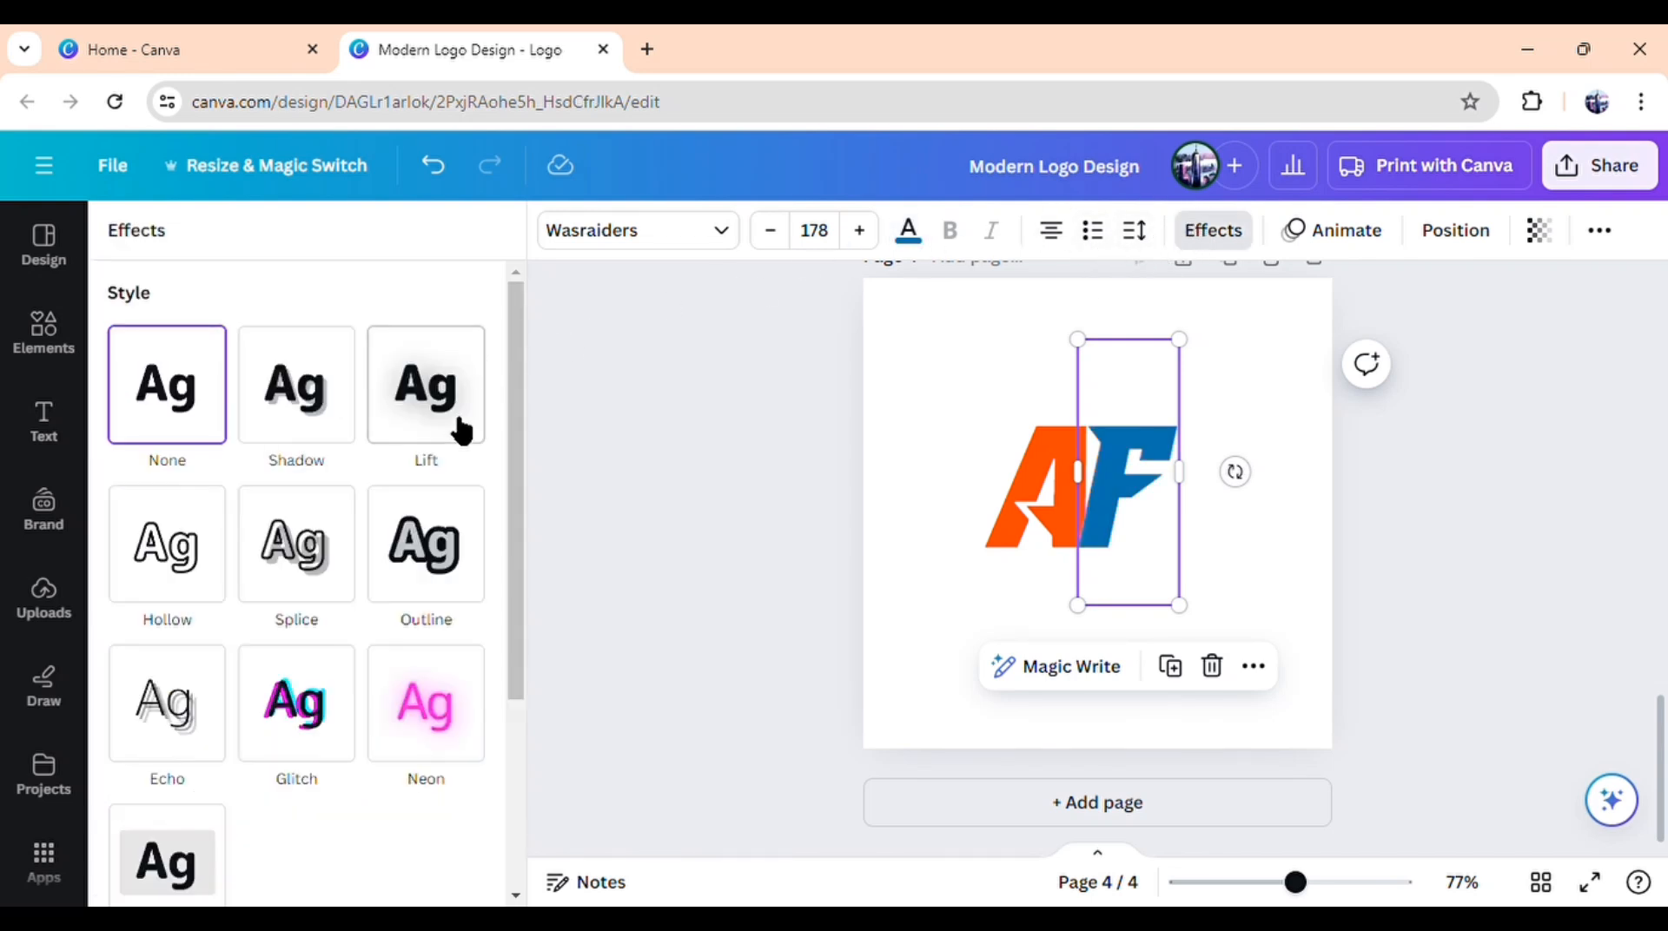
{"action": "left_click", "coordinate": [439, 569]}
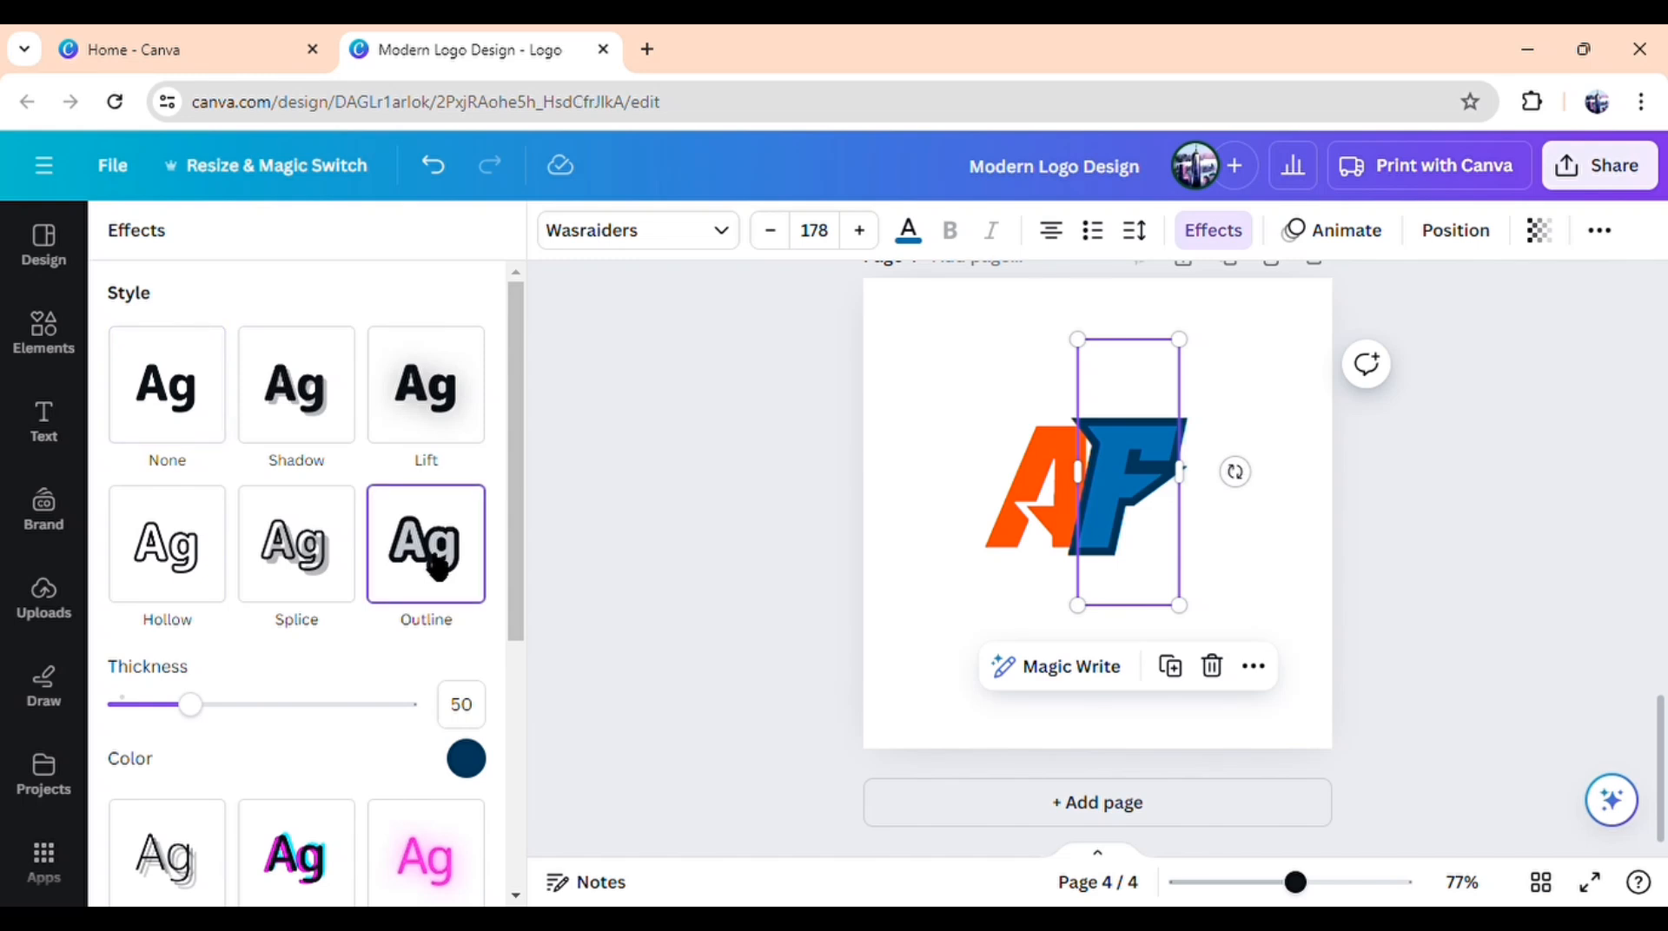
{"action": "left_click", "coordinate": [466, 759]}
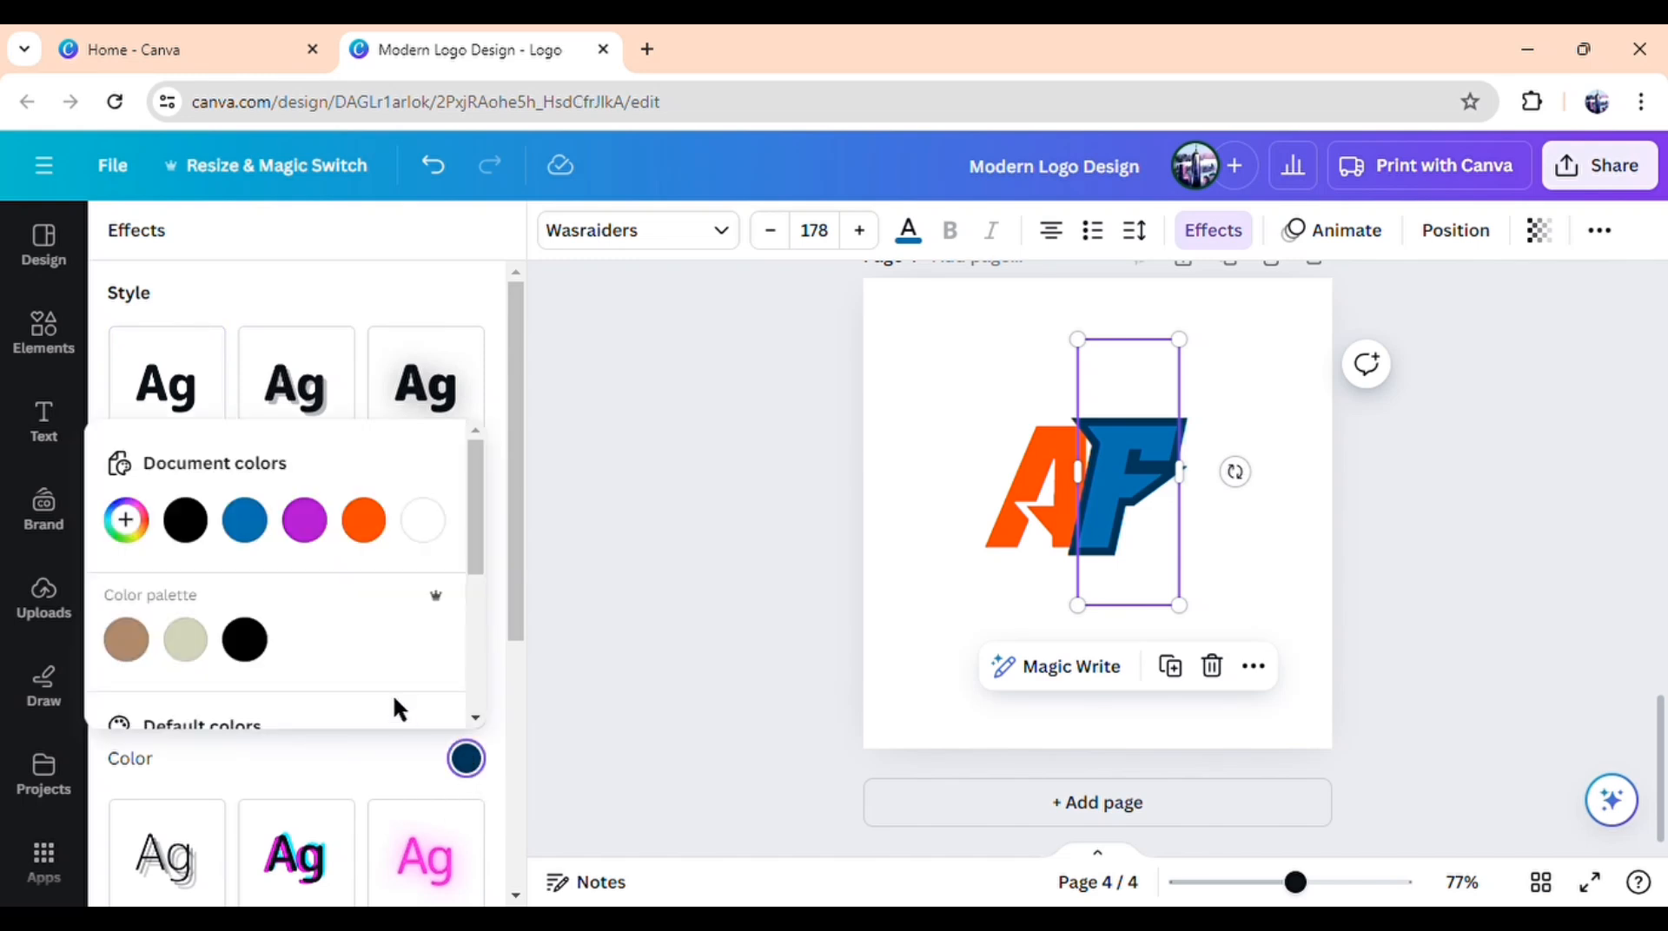
{"action": "left_click", "coordinate": [431, 536]}
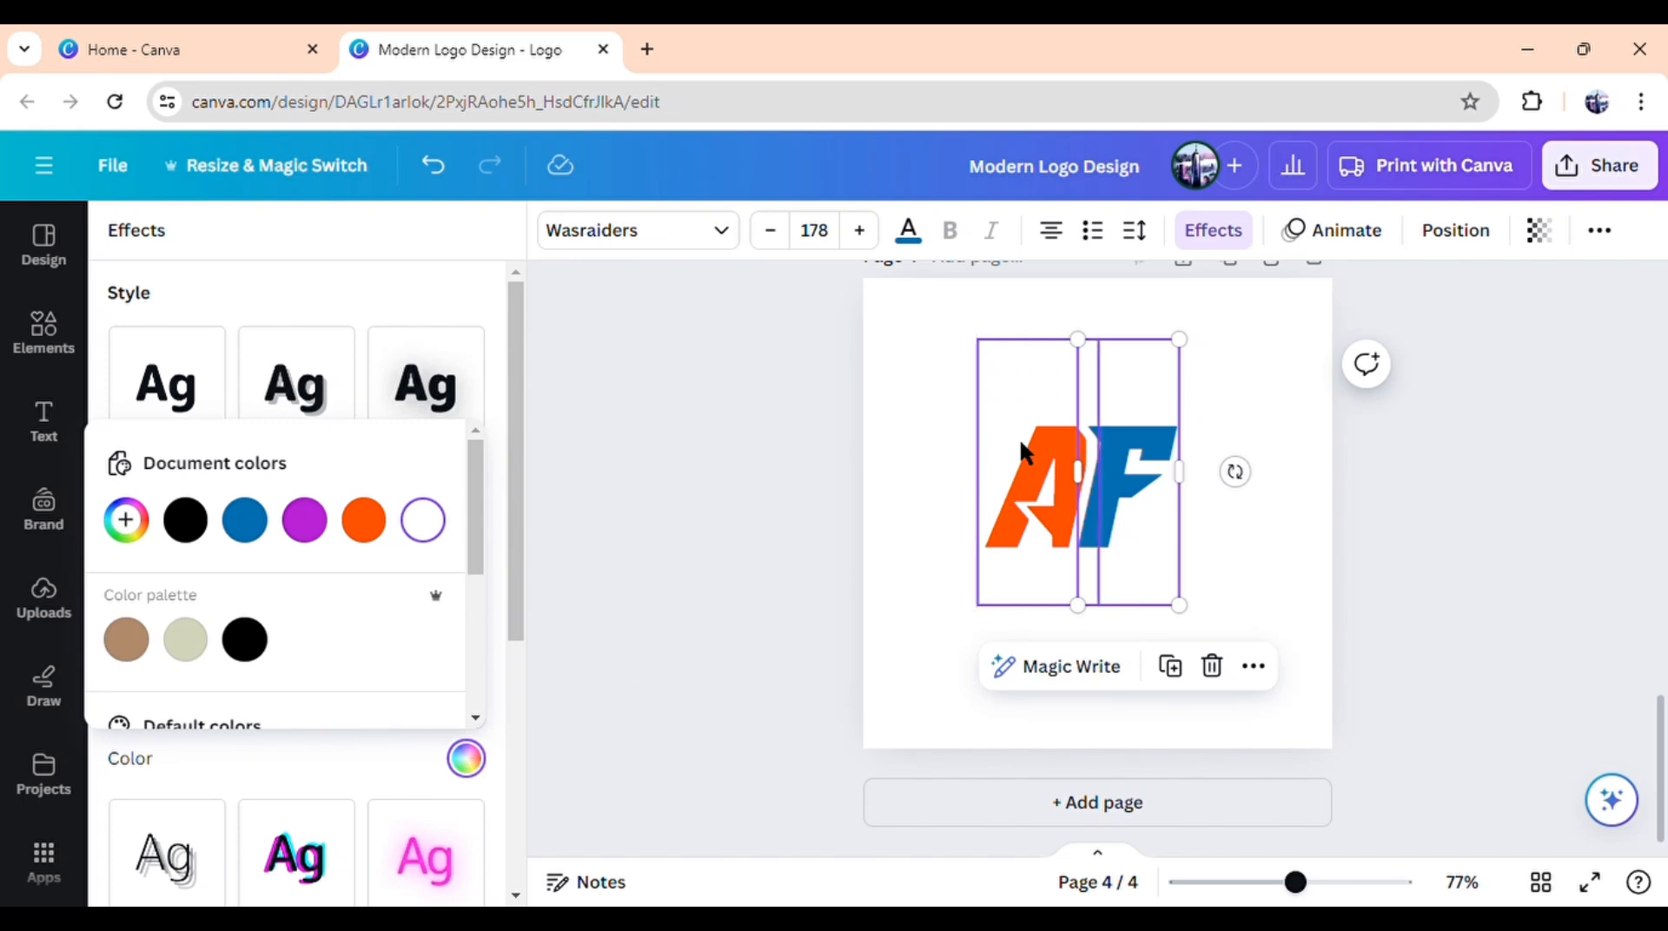
Step: Move the F closer to the A, and enlarge both letters together around the page's centre
{"action": "left_click_drag", "start_coordinate": [1120, 469], "coordinate": [1126, 482]}
{"action": "left_click", "coordinate": [665, 551]}
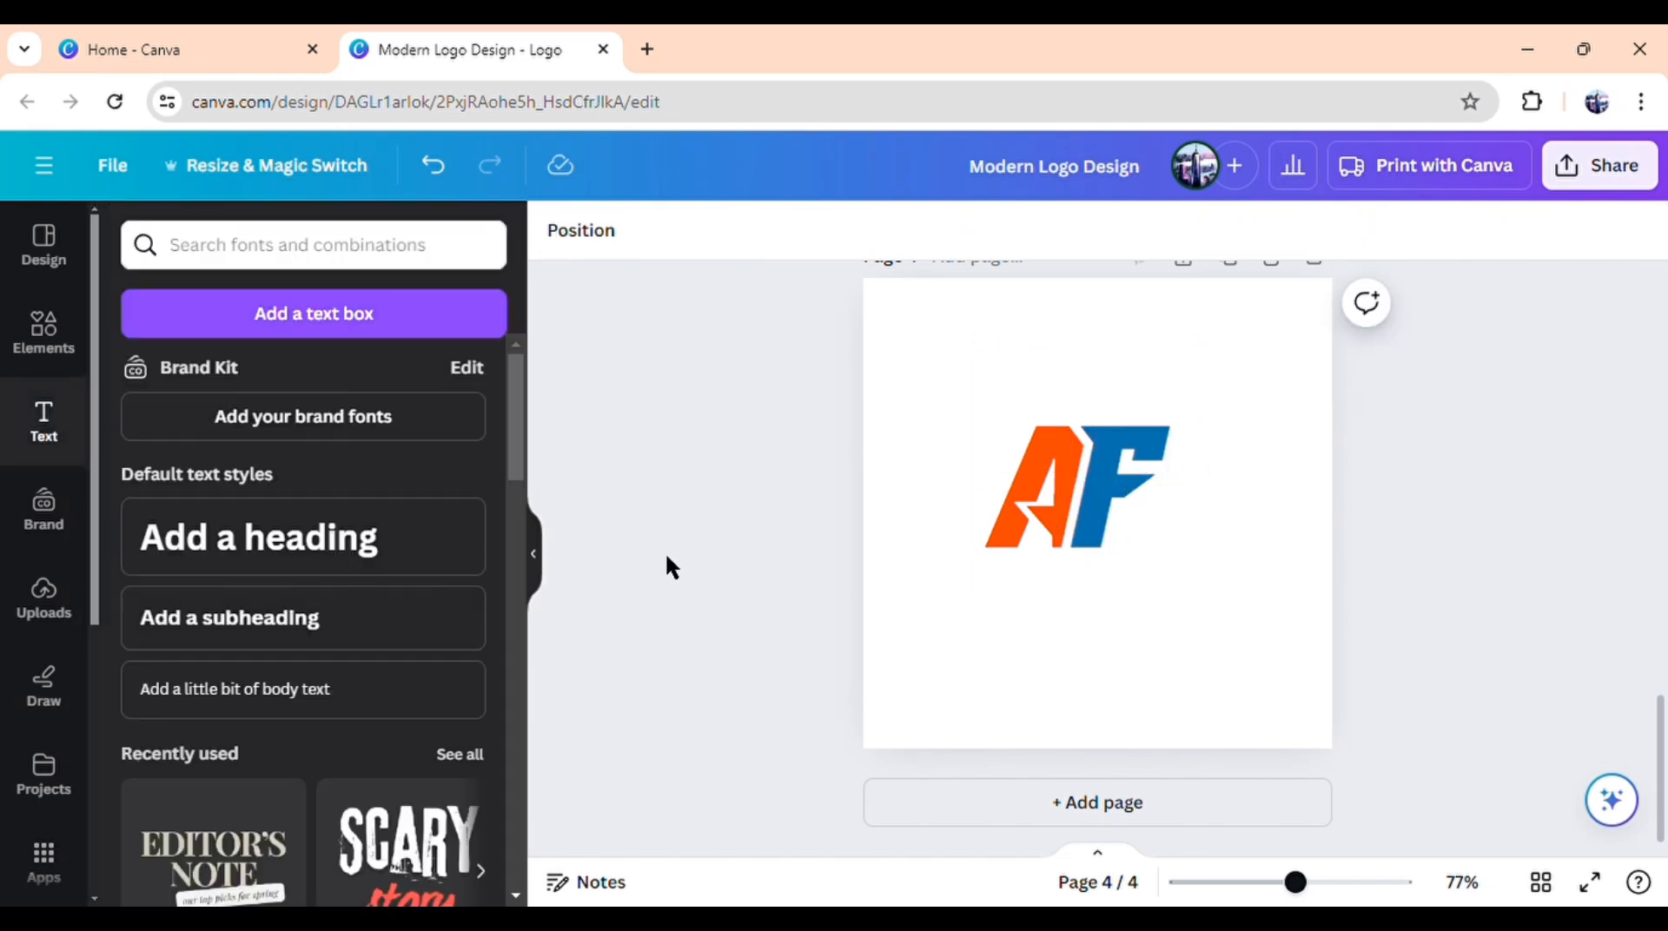
{"action": "left_click_drag", "start_coordinate": [835, 603], "coordinate": [1190, 439]}
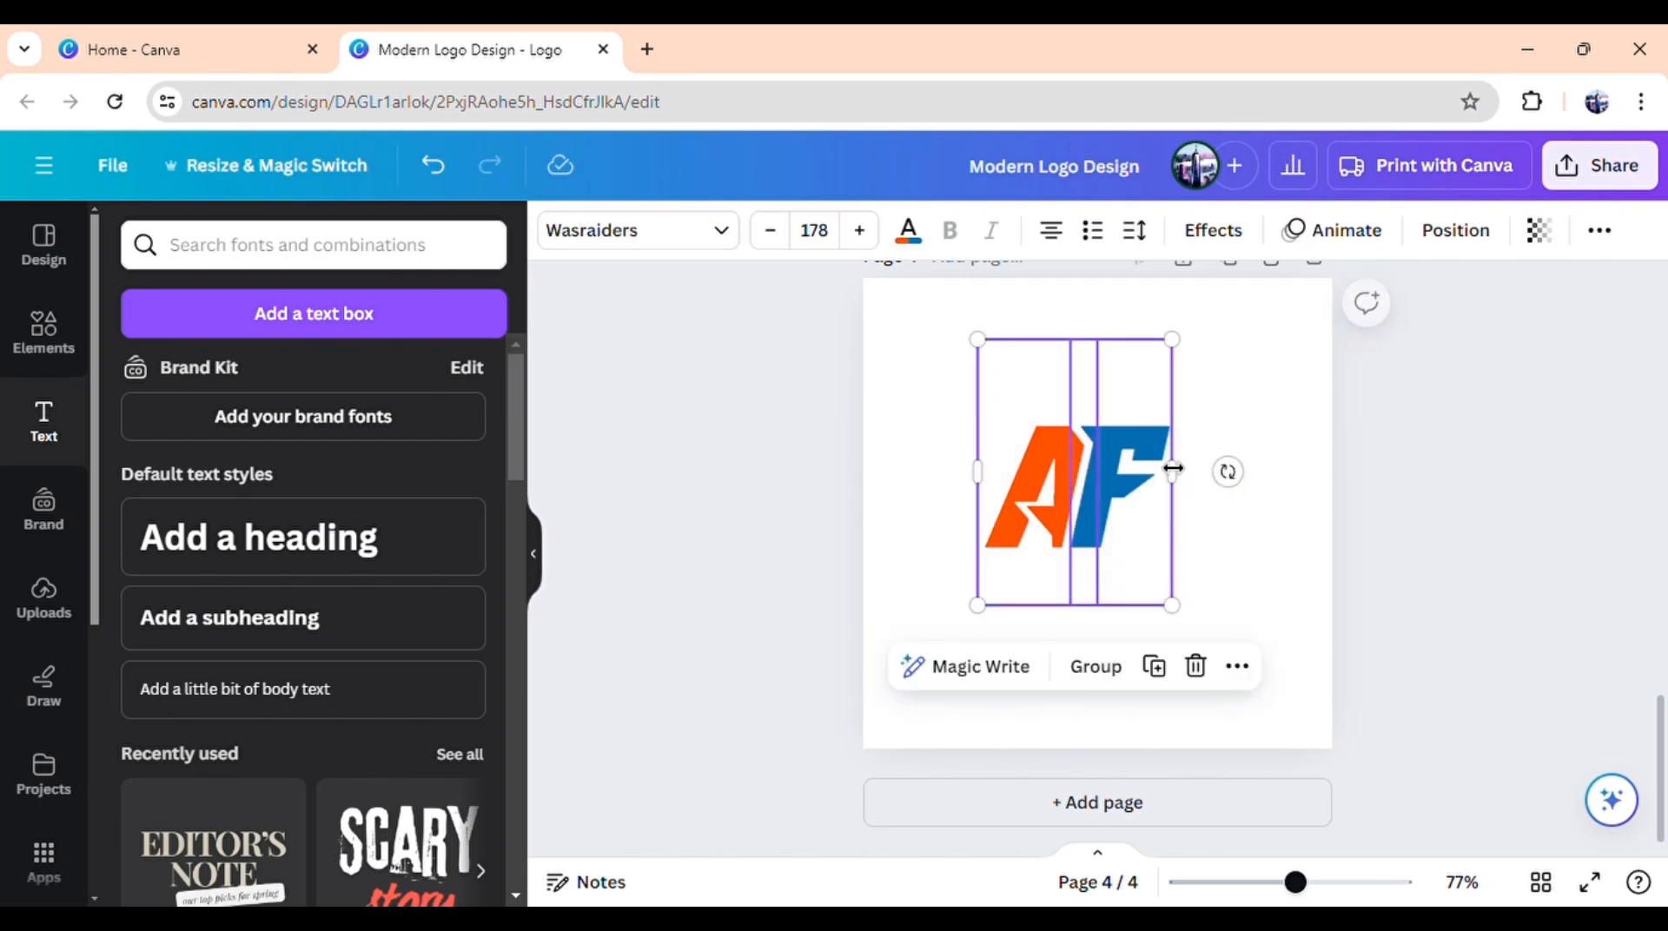
{"action": "left_click_drag", "start_coordinate": [995, 357], "coordinate": [938, 281]}
{"action": "left_click_drag", "start_coordinate": [1086, 439], "coordinate": [1138, 469]}
{"action": "left_click", "coordinate": [1352, 579]}
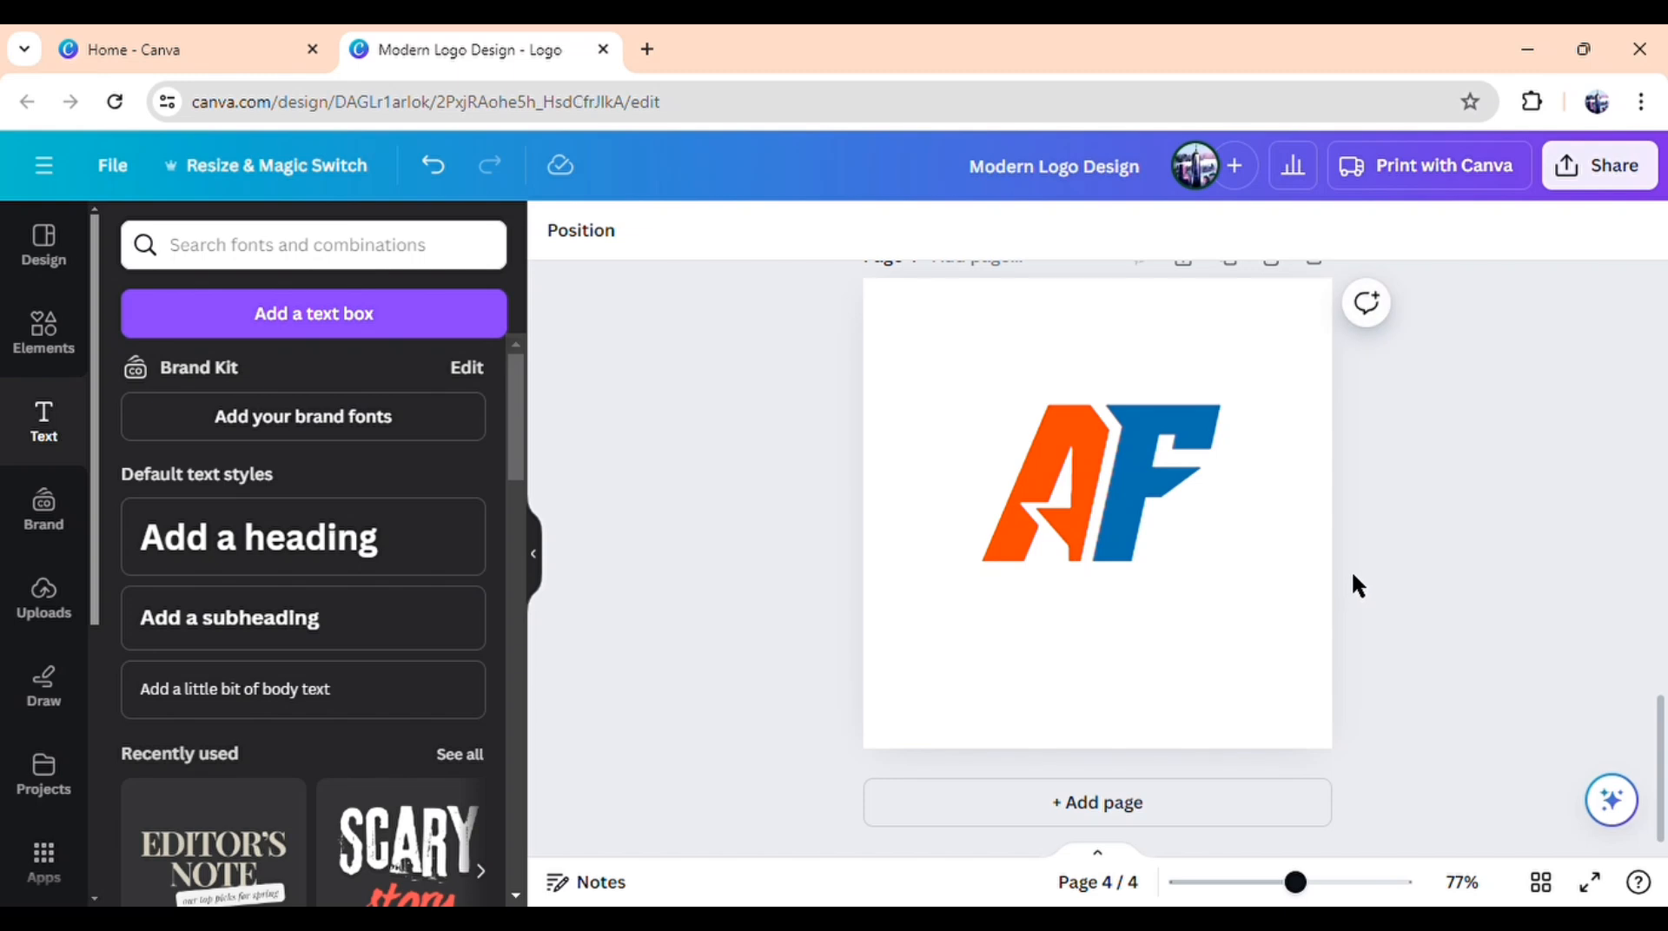
Step: Paste the copied brown circle, place it below the A, and shrink it to about half its size
{"action": "key", "text": "ctrl+v"}
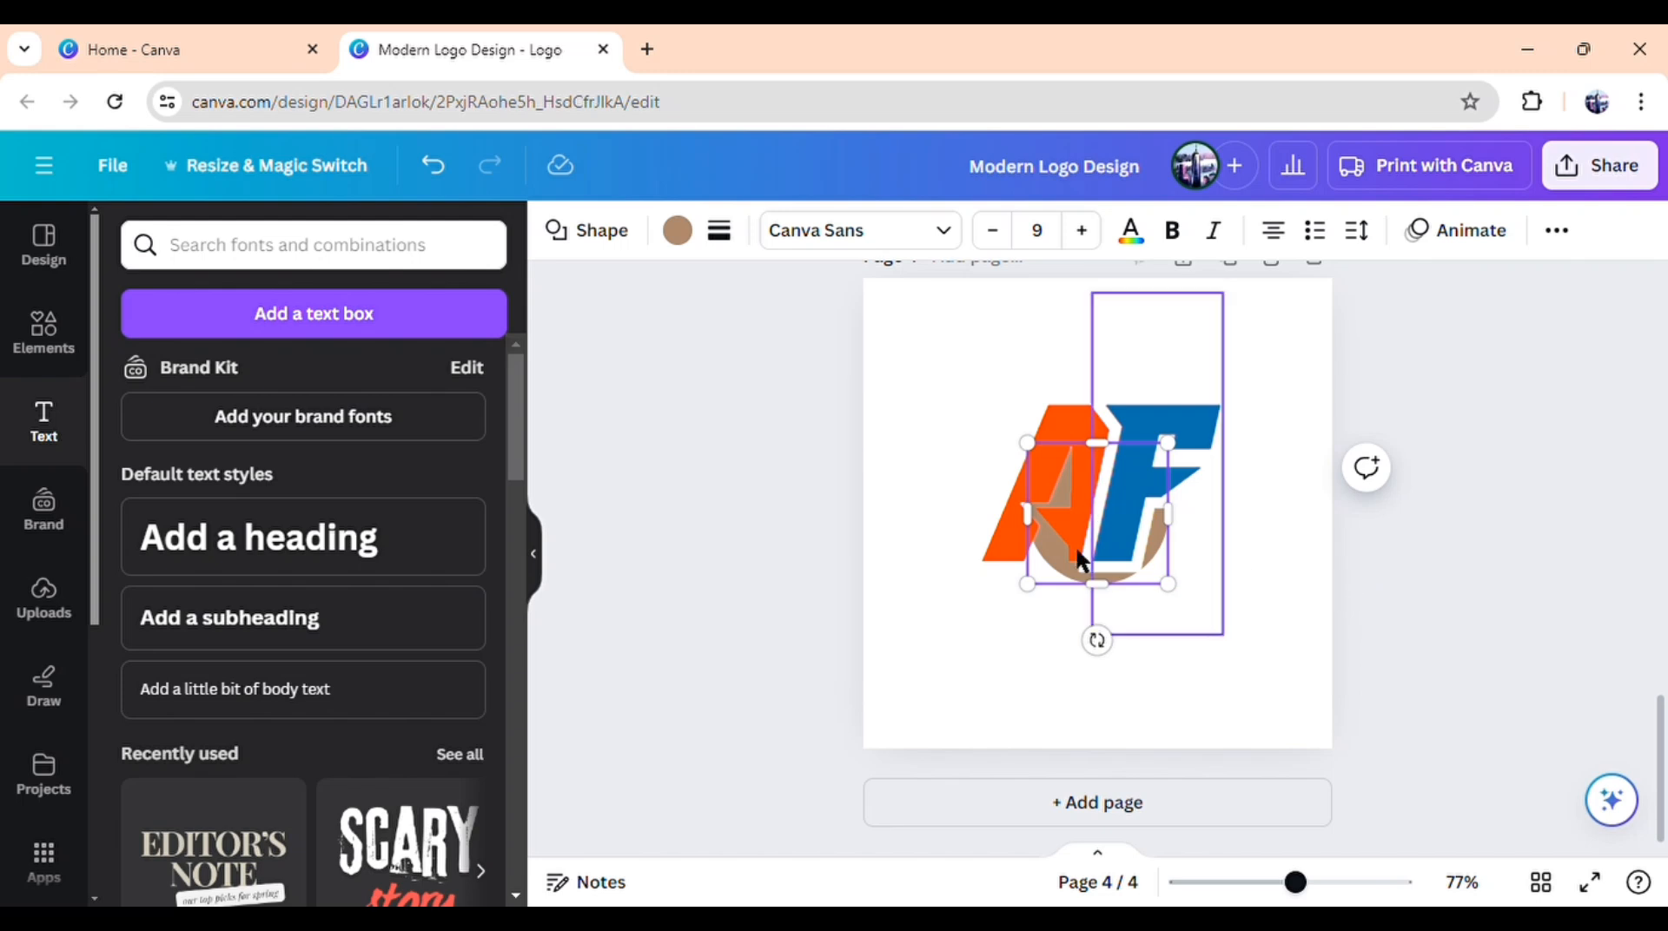
{"action": "left_click_drag", "start_coordinate": [1080, 560], "coordinate": [1009, 697]}
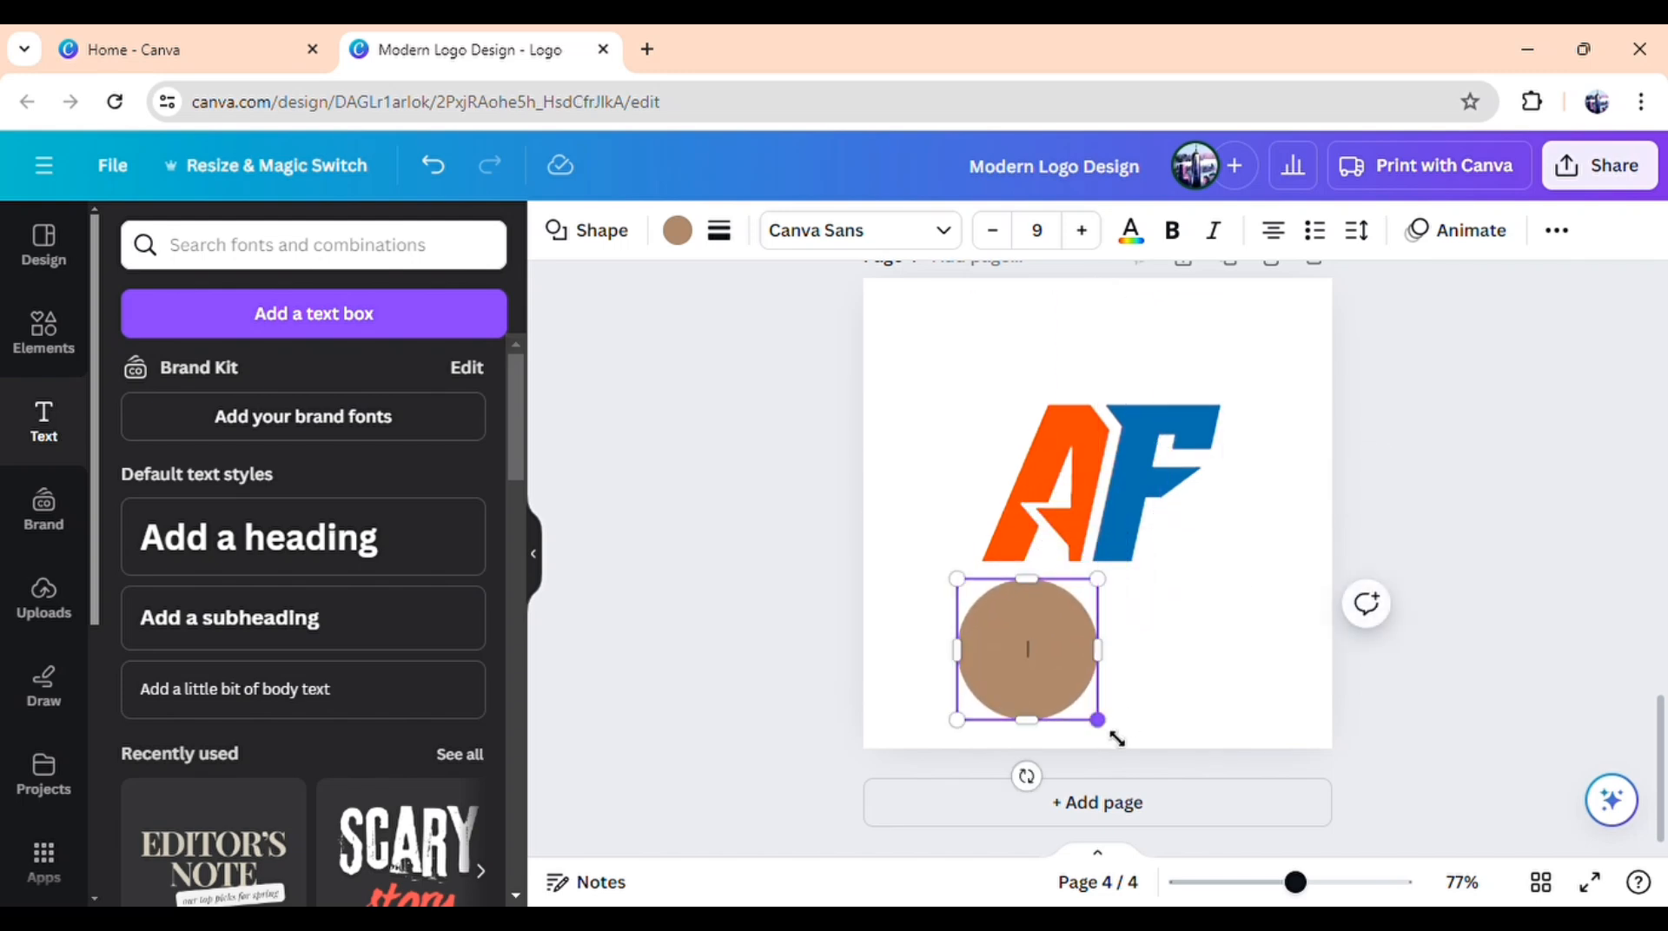
{"action": "left_click_drag", "start_coordinate": [1117, 739], "coordinate": [1043, 664]}
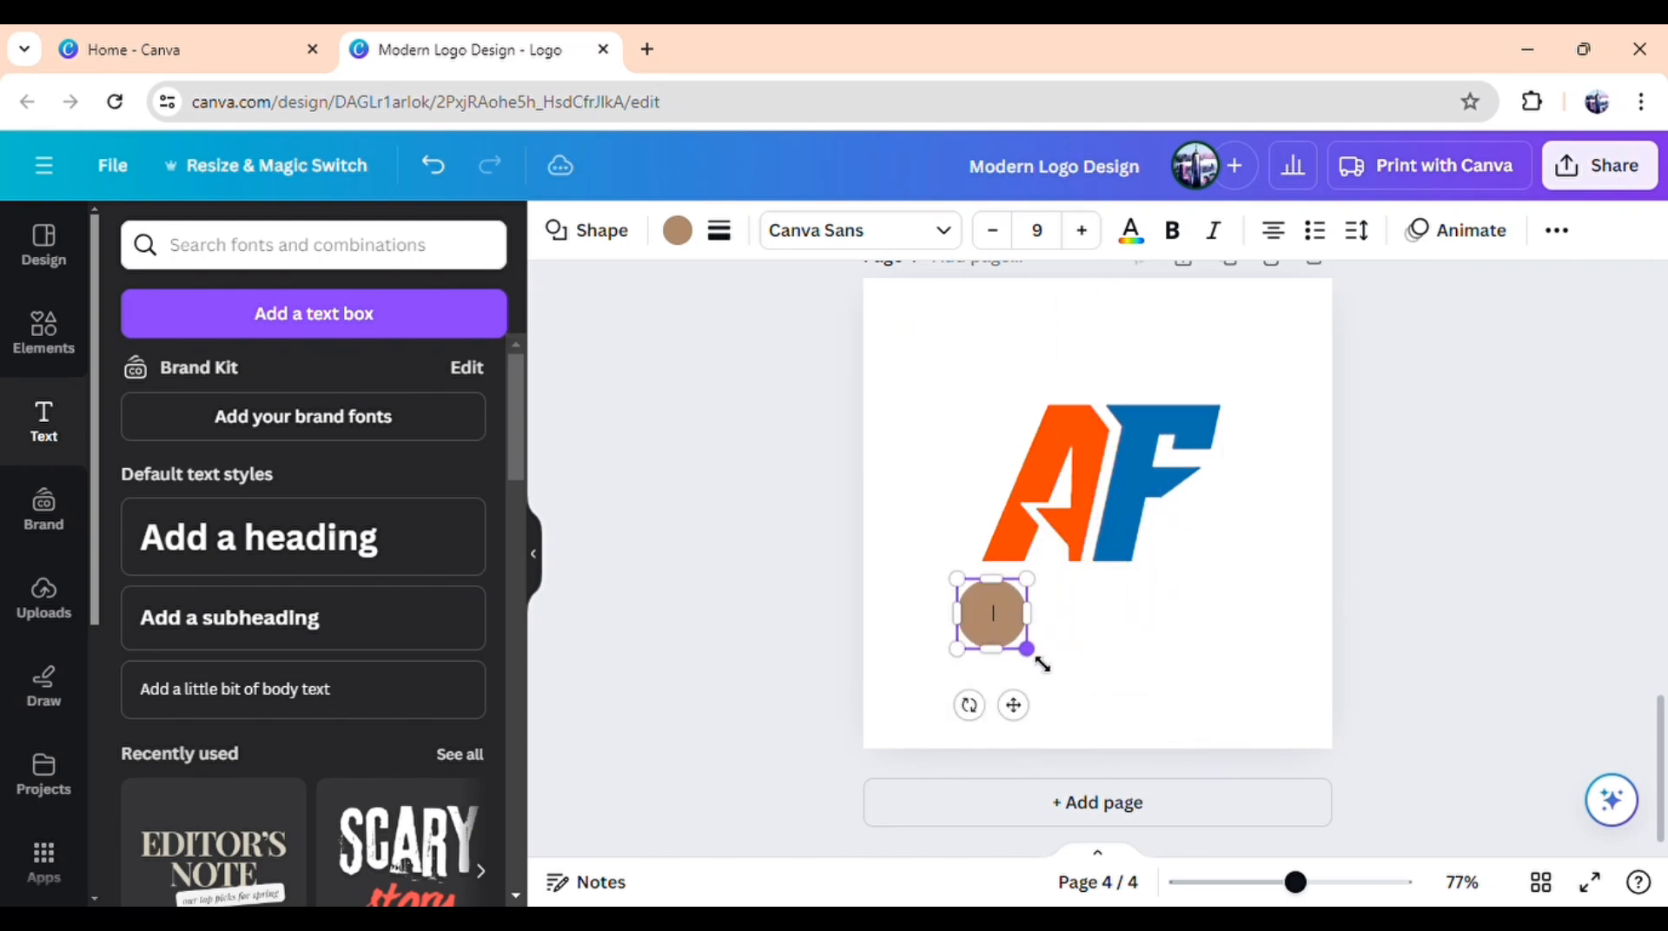
Step: Fill the circle white and fit it at about 44 px wide over the A's upper-left corner
{"action": "left_click", "coordinate": [679, 231]}
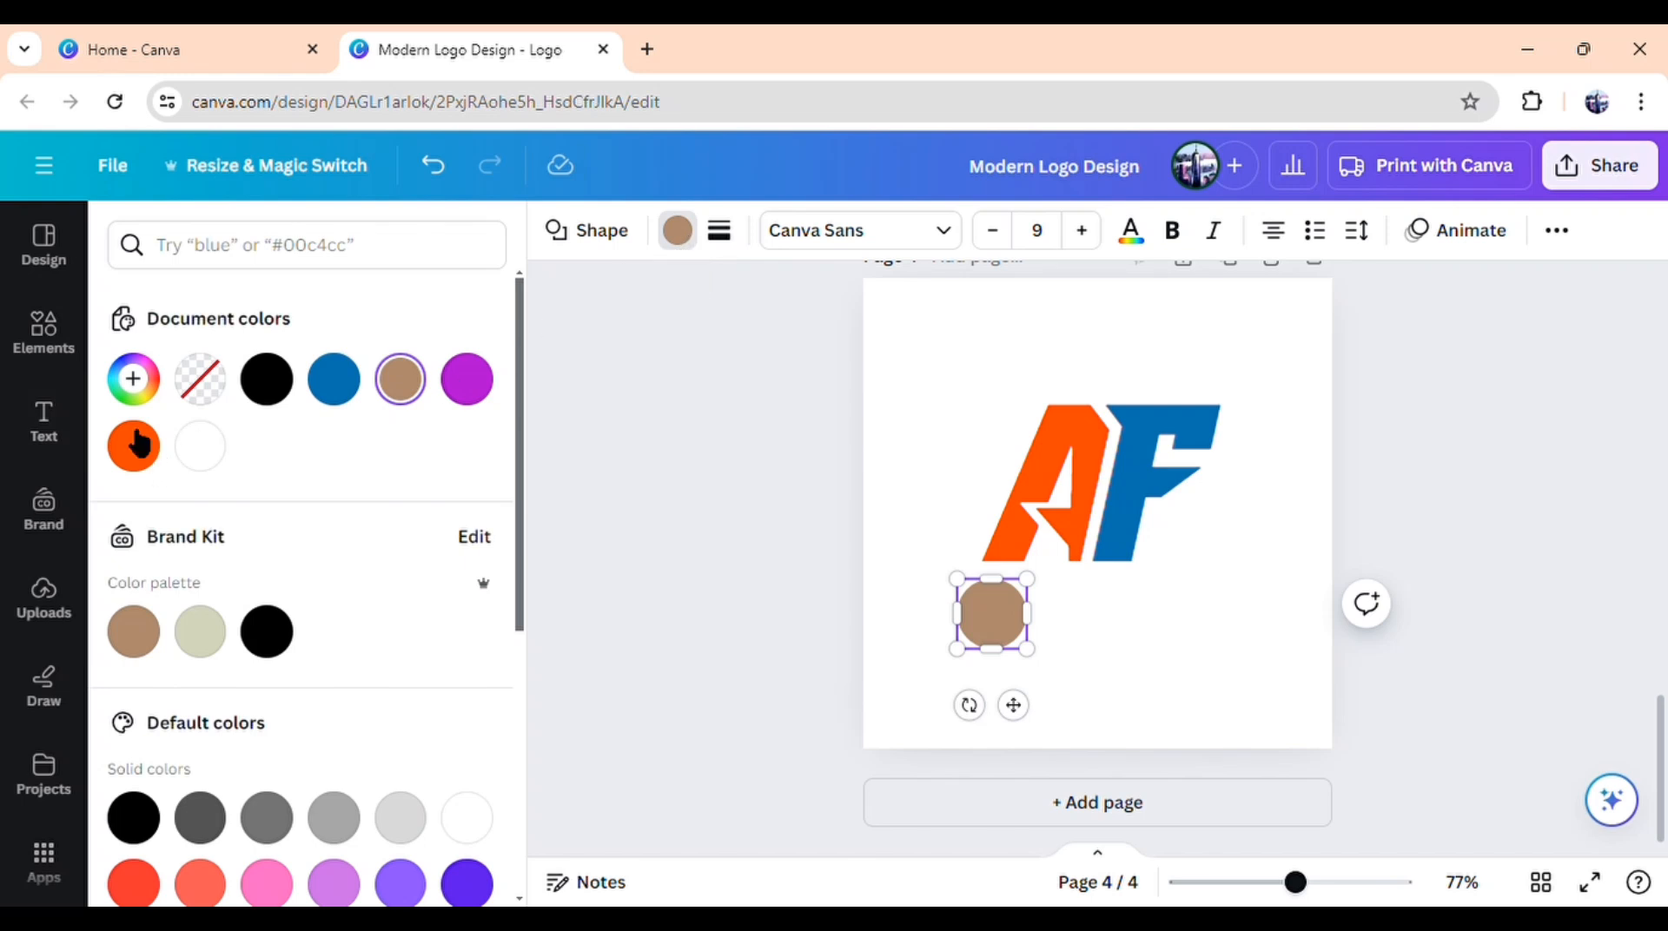
{"action": "left_click", "coordinate": [200, 446]}
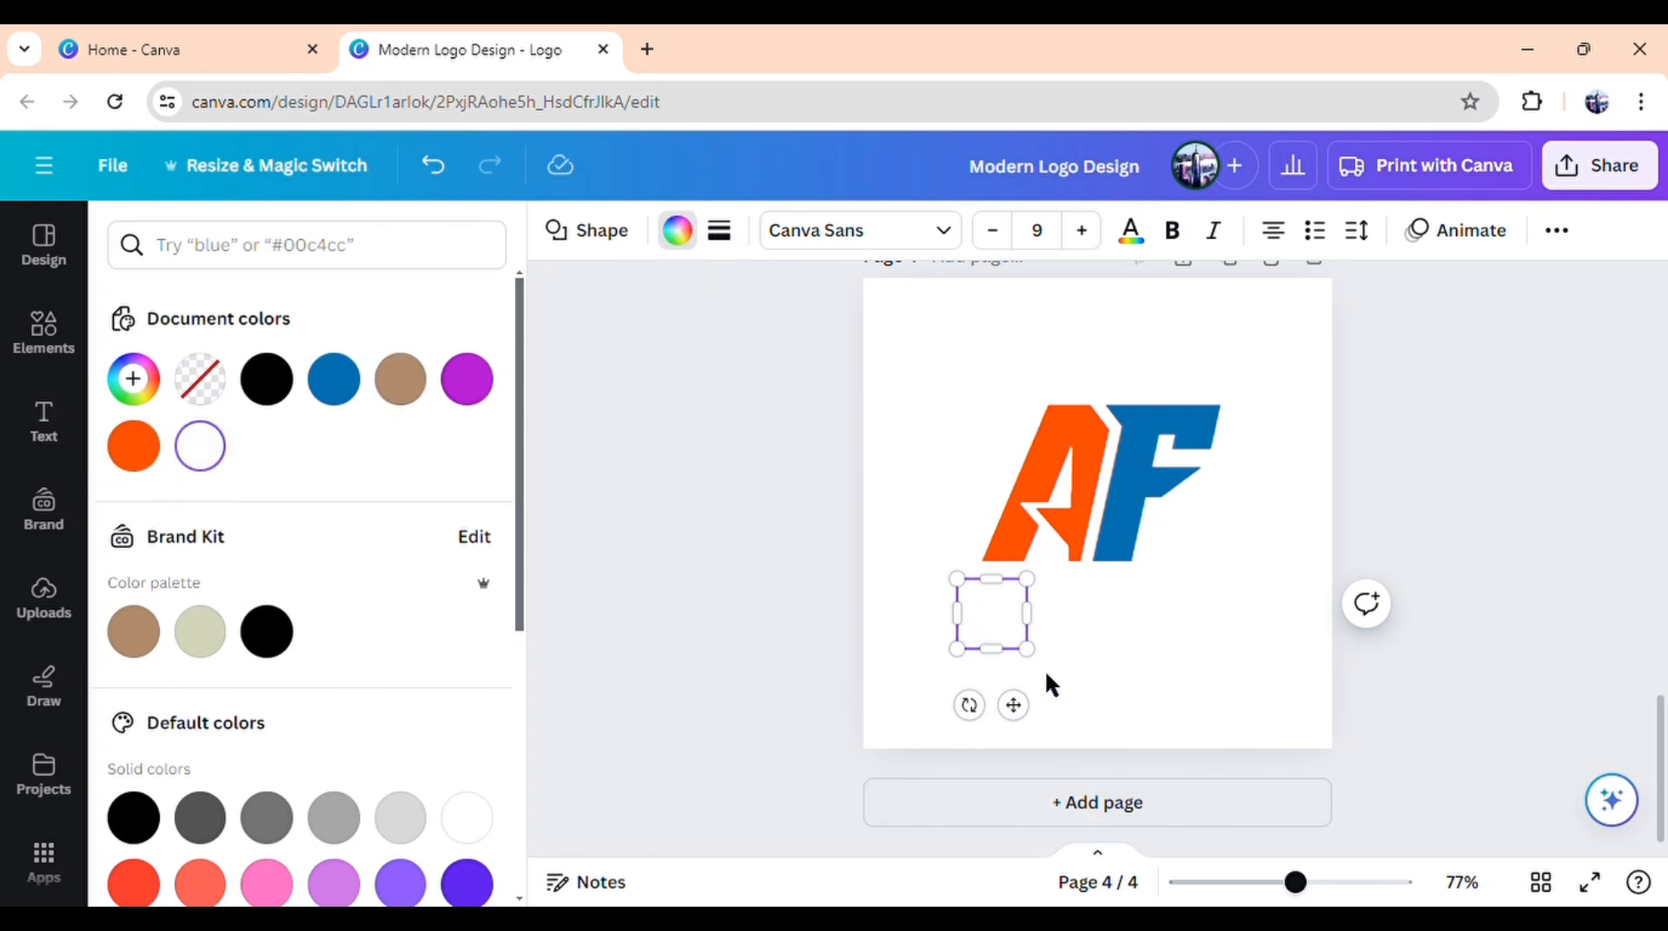
{"action": "left_click_drag", "start_coordinate": [1039, 667], "coordinate": [1075, 520]}
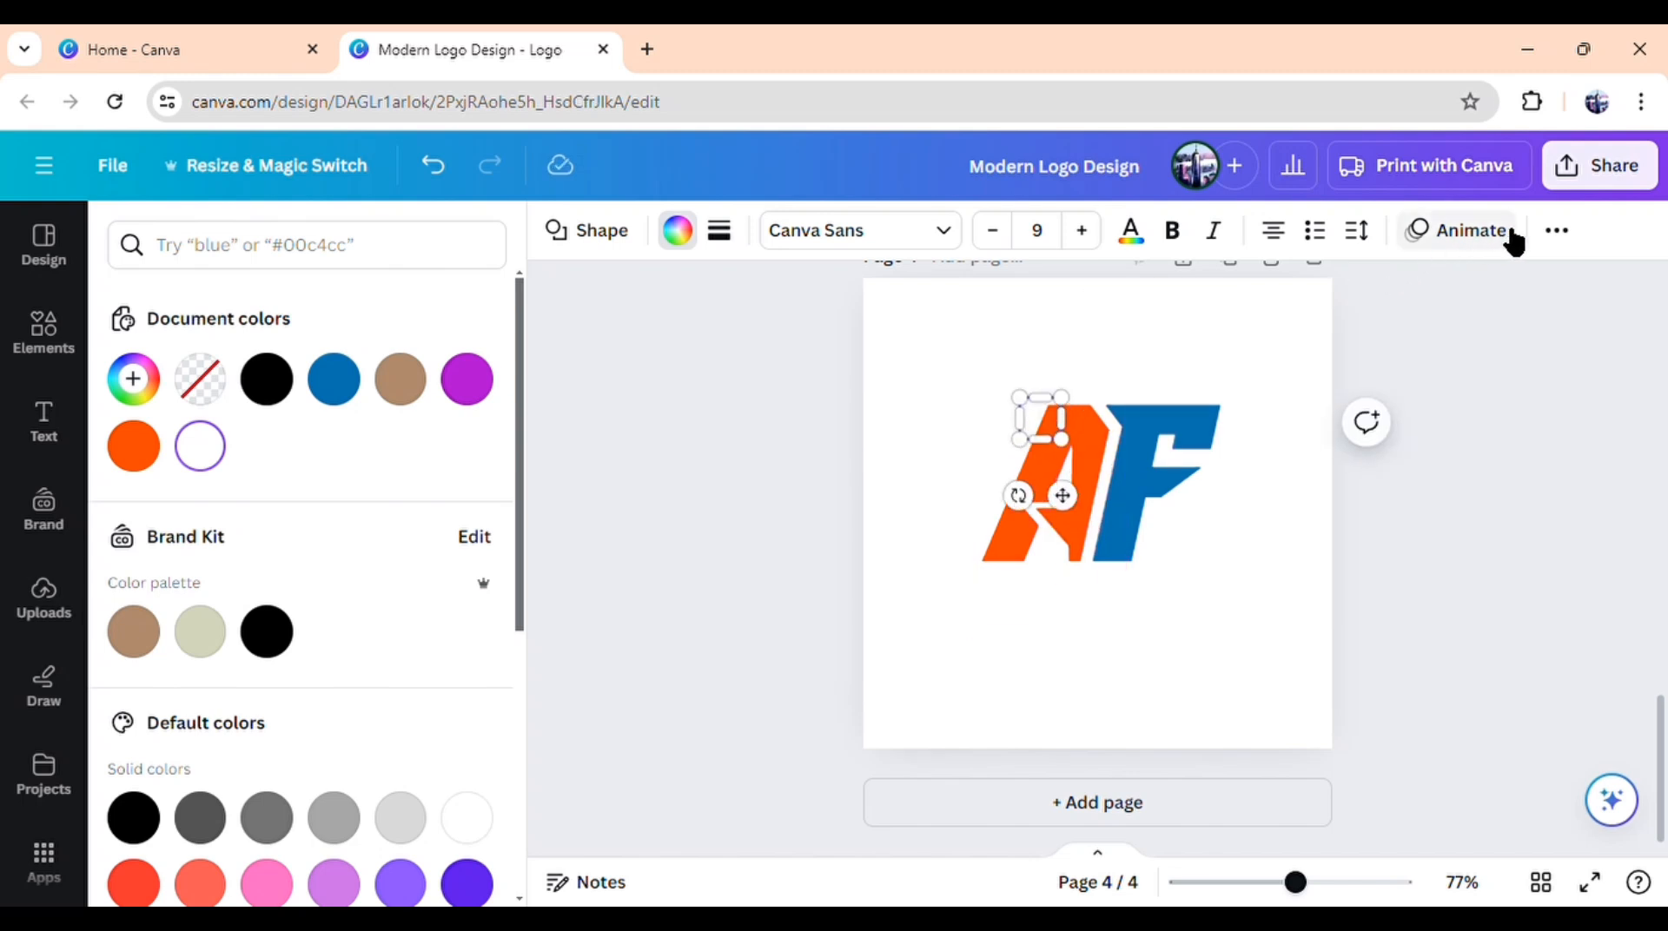
Step: Move the white circle's layer to the top of the stack, above the F and the A
{"action": "left_click", "coordinate": [1560, 236]}
{"action": "left_click", "coordinate": [1380, 294]}
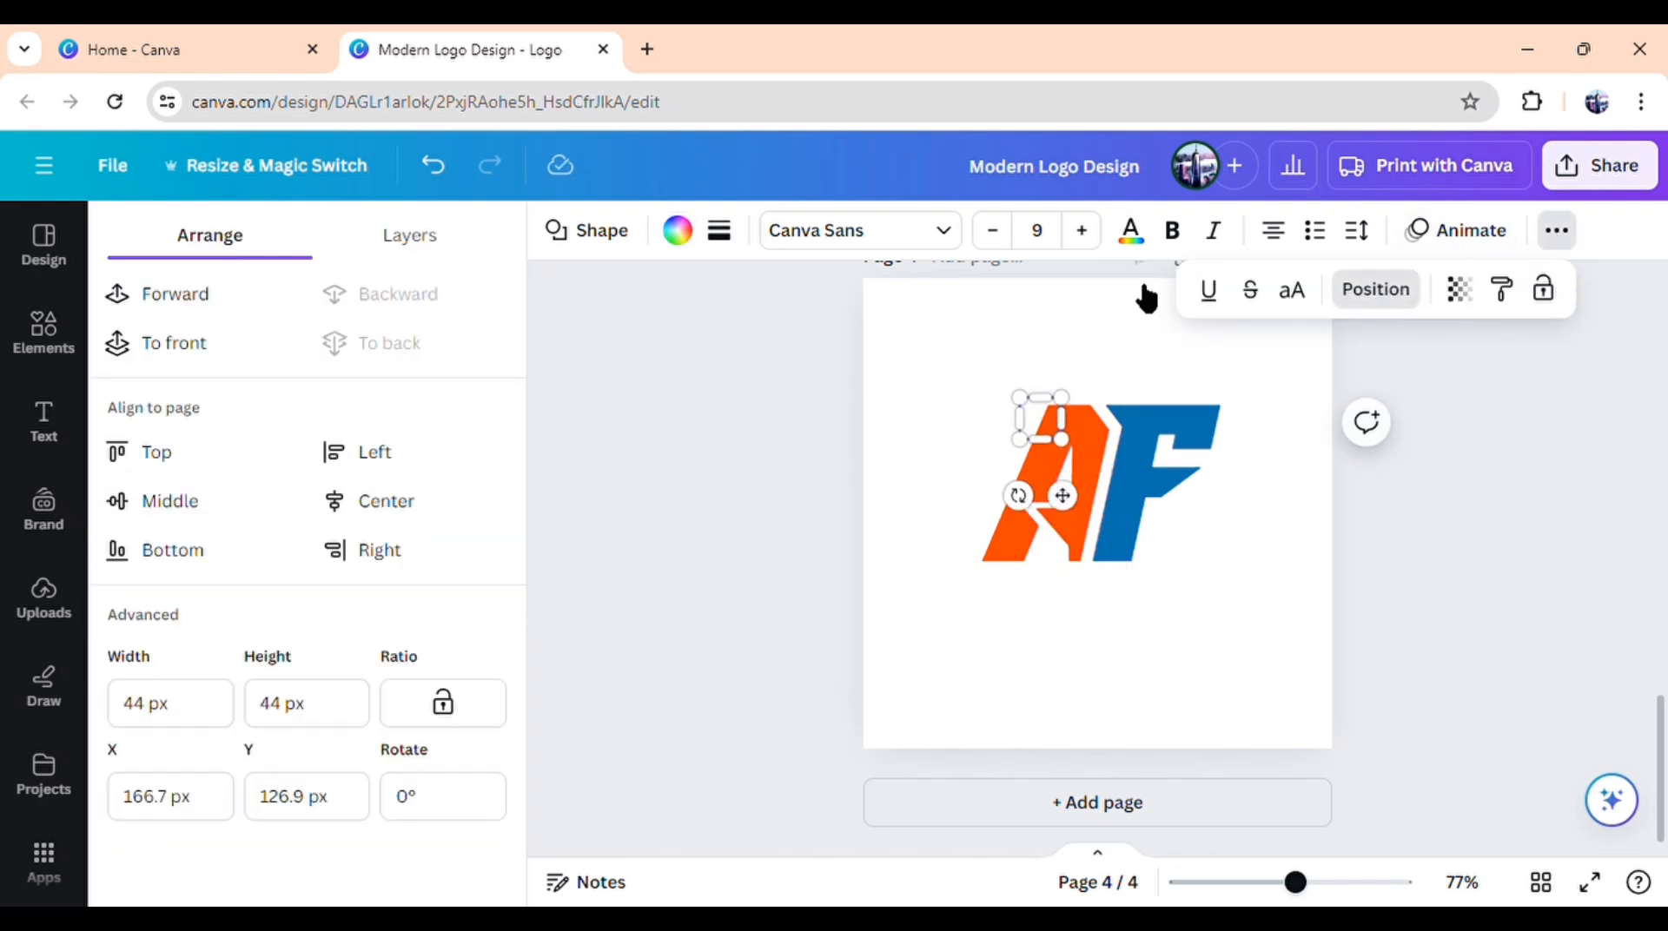
{"action": "left_click", "coordinate": [432, 252]}
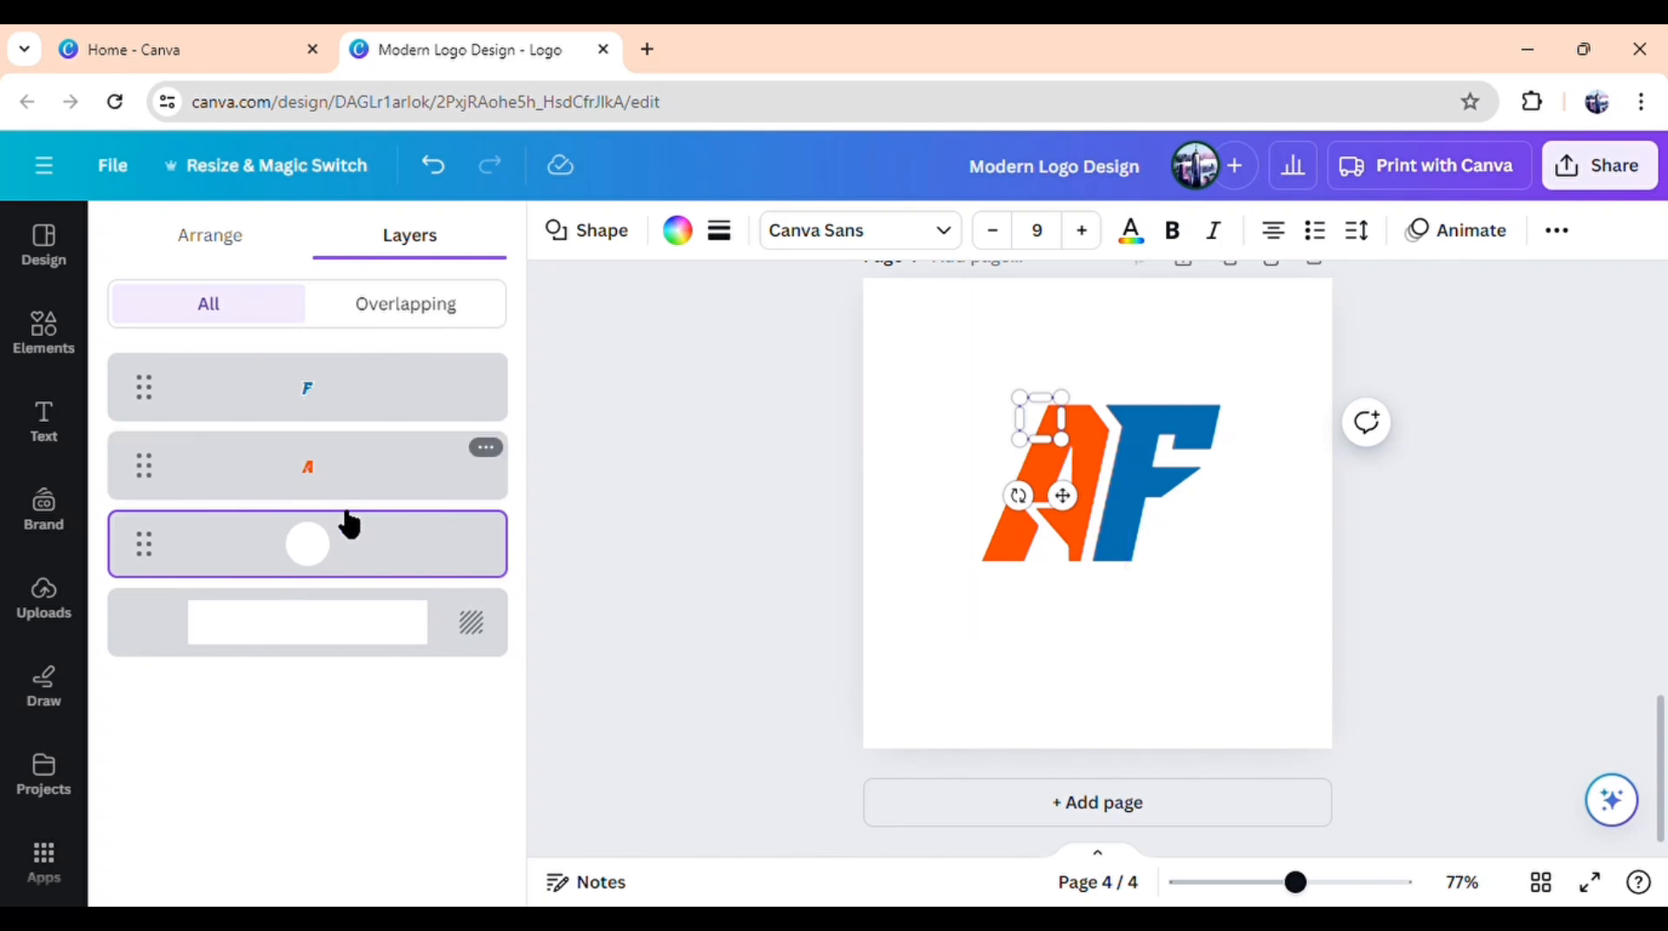
{"action": "left_click_drag", "start_coordinate": [350, 549], "coordinate": [387, 381]}
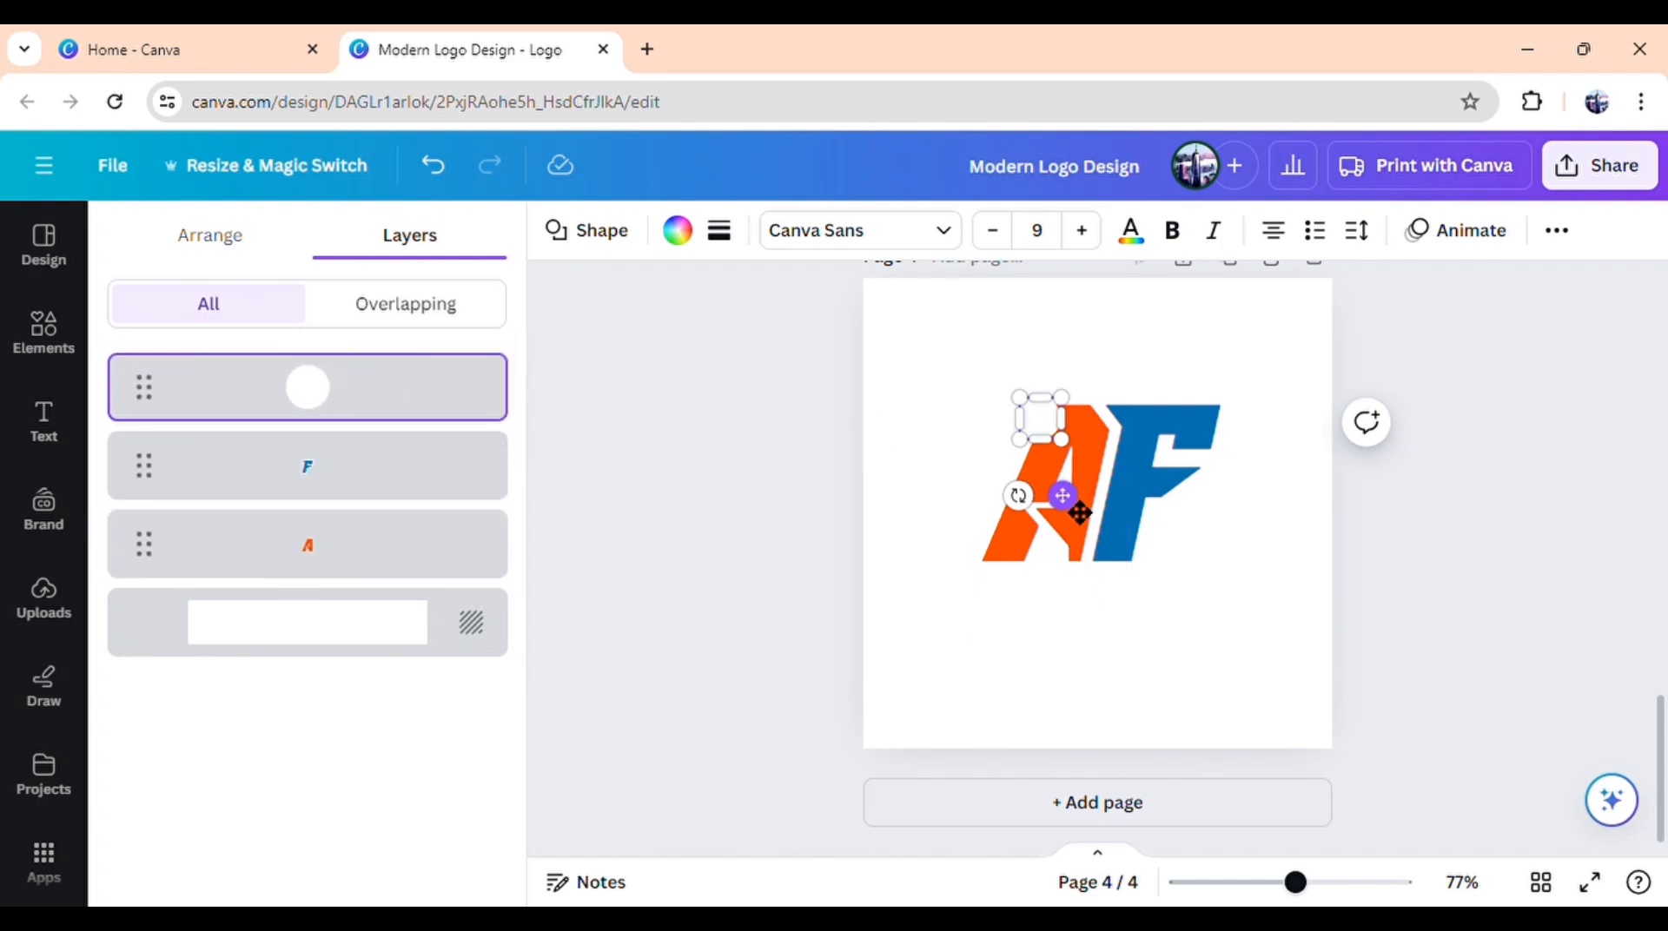
Step: Shift the white circle slightly right over the A's upper-left corner and enlarge it a little
{"action": "left_click_drag", "start_coordinate": [1063, 495], "coordinate": [1092, 513]}
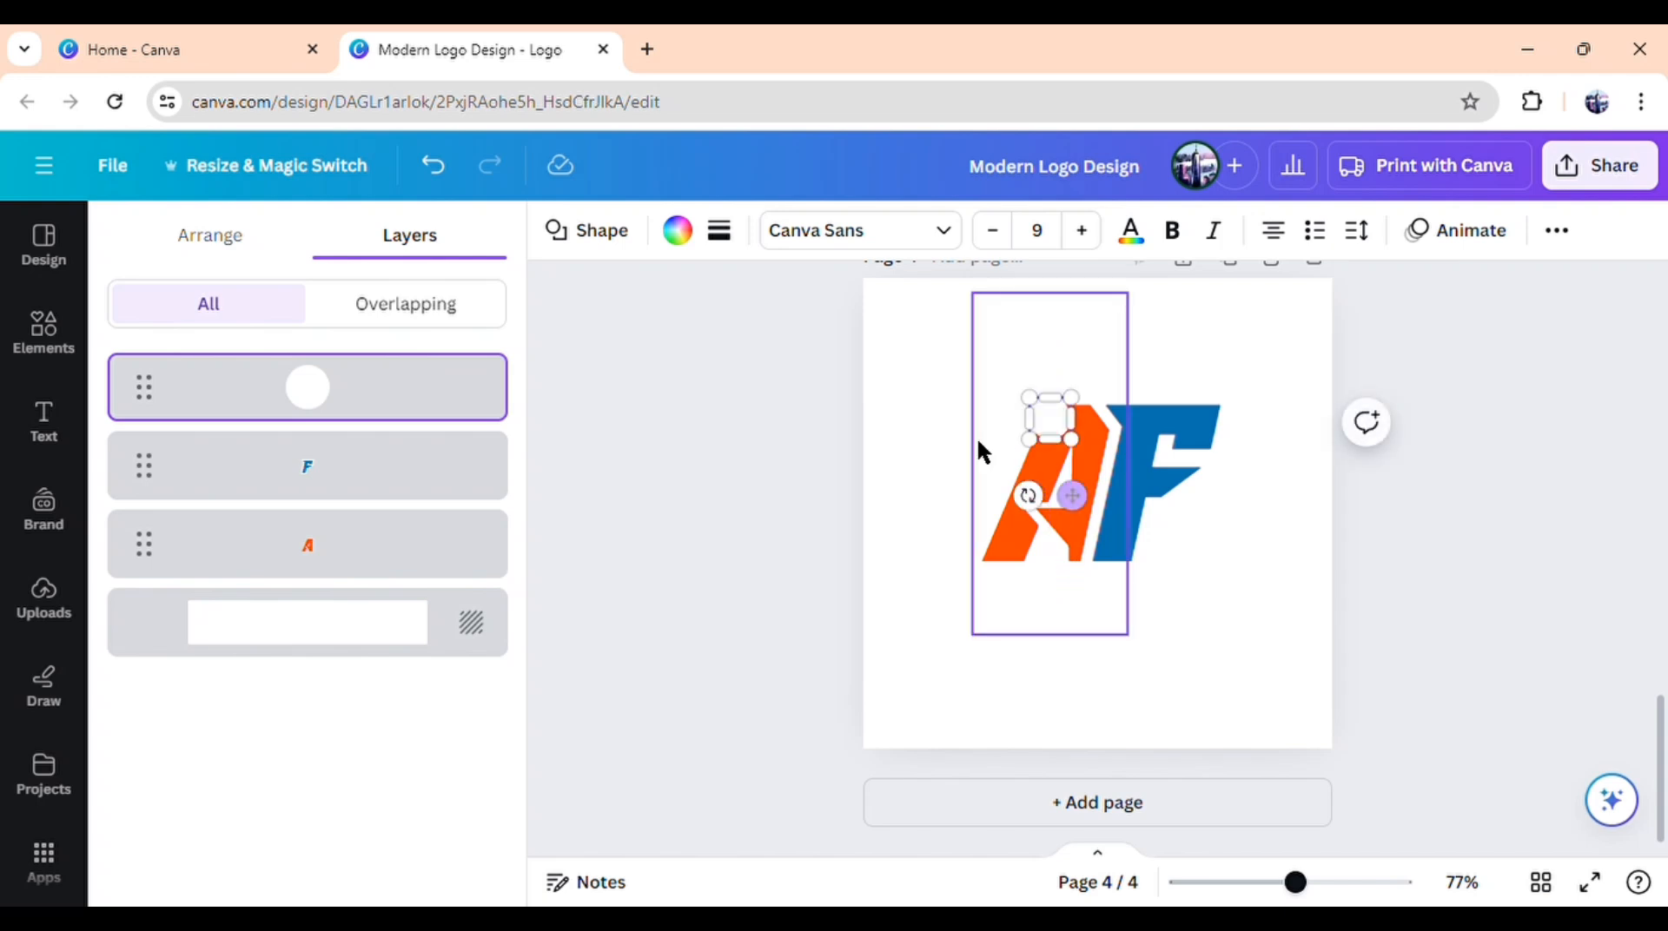
{"action": "left_click", "coordinate": [726, 469]}
{"action": "left_click", "coordinate": [1046, 417]}
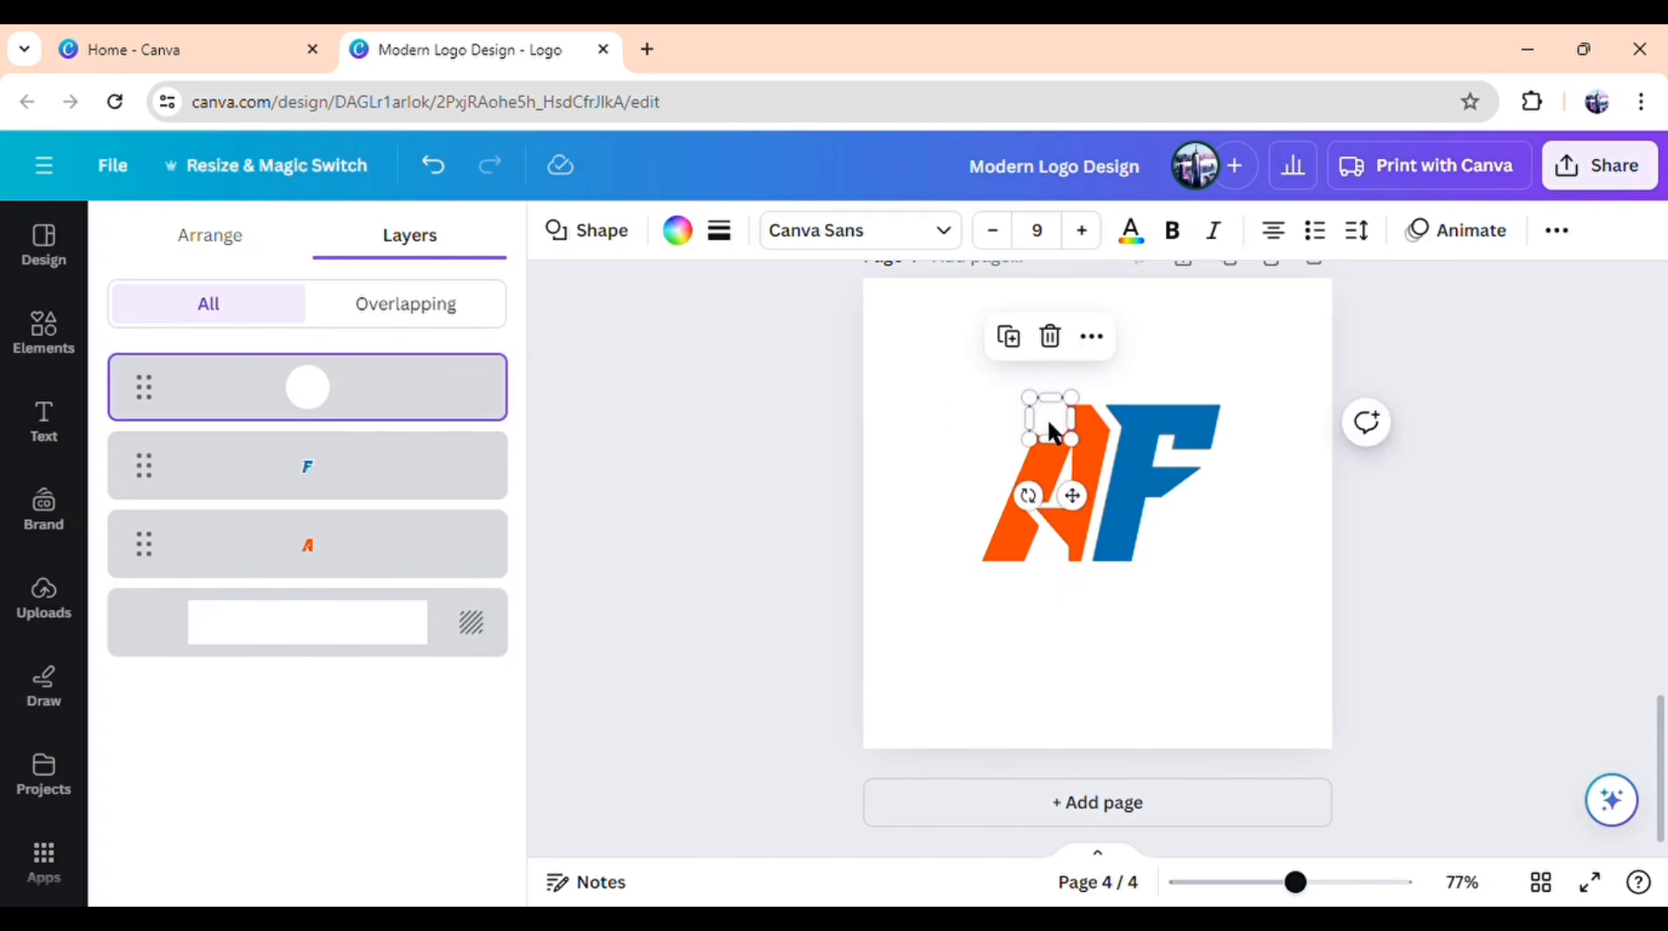
{"action": "left_click_drag", "start_coordinate": [1043, 461], "coordinate": [1070, 444]}
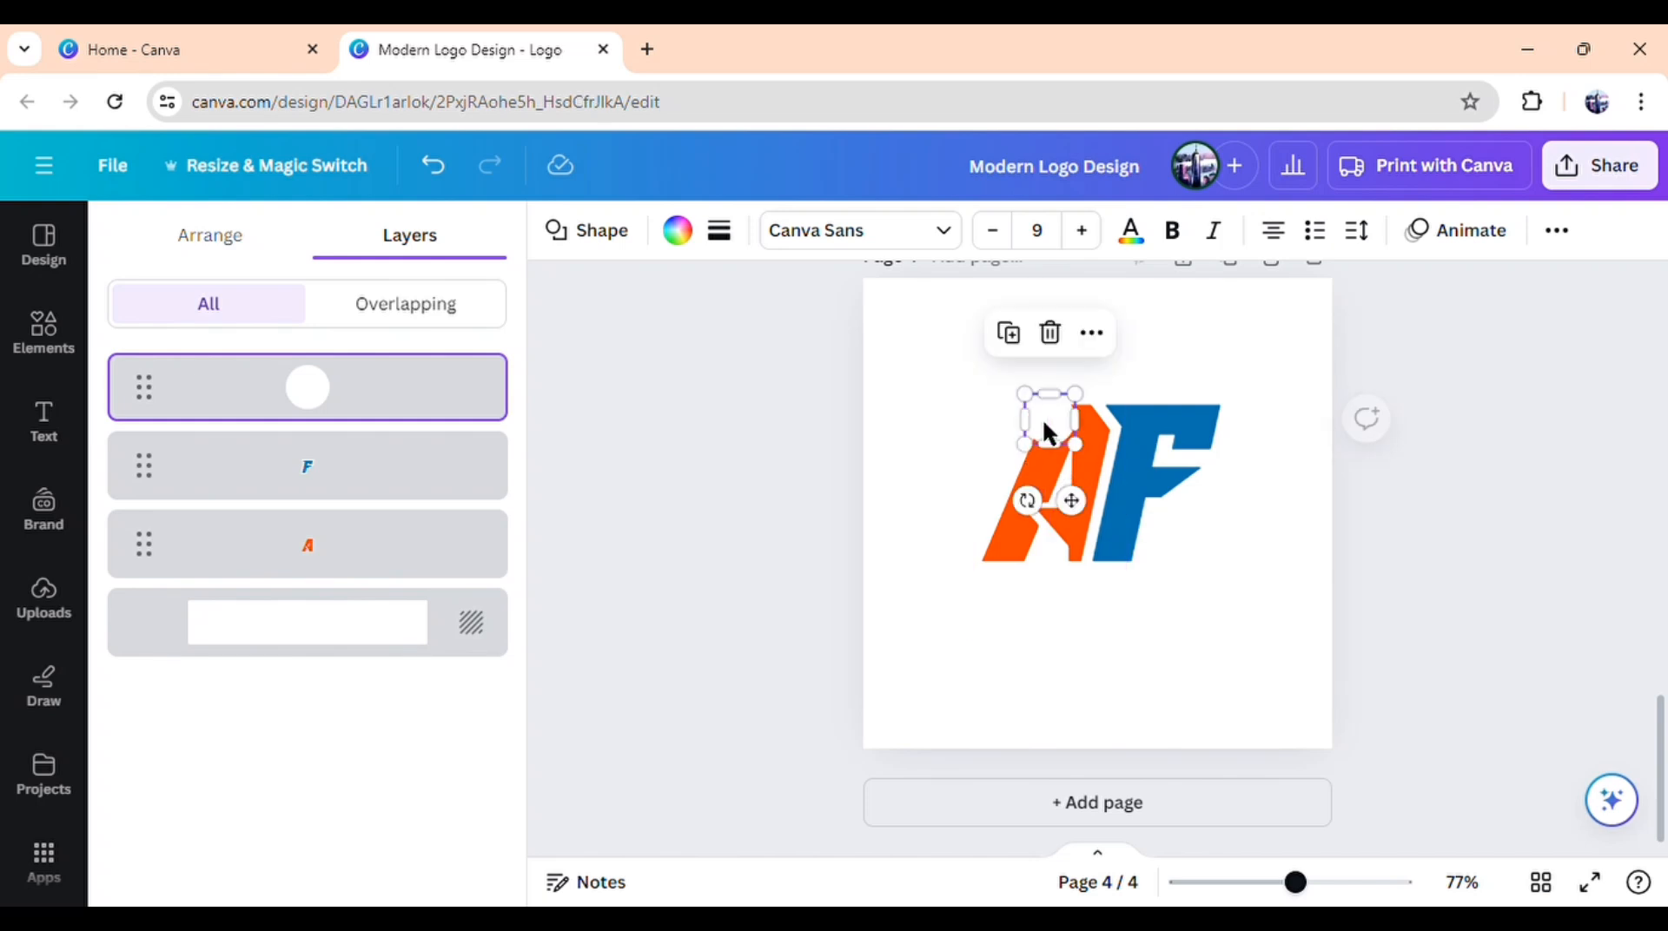
Step: Add a smaller blue copy of the white circle, centred inside it over the A's upper-left corner
{"action": "left_click", "coordinate": [1011, 339]}
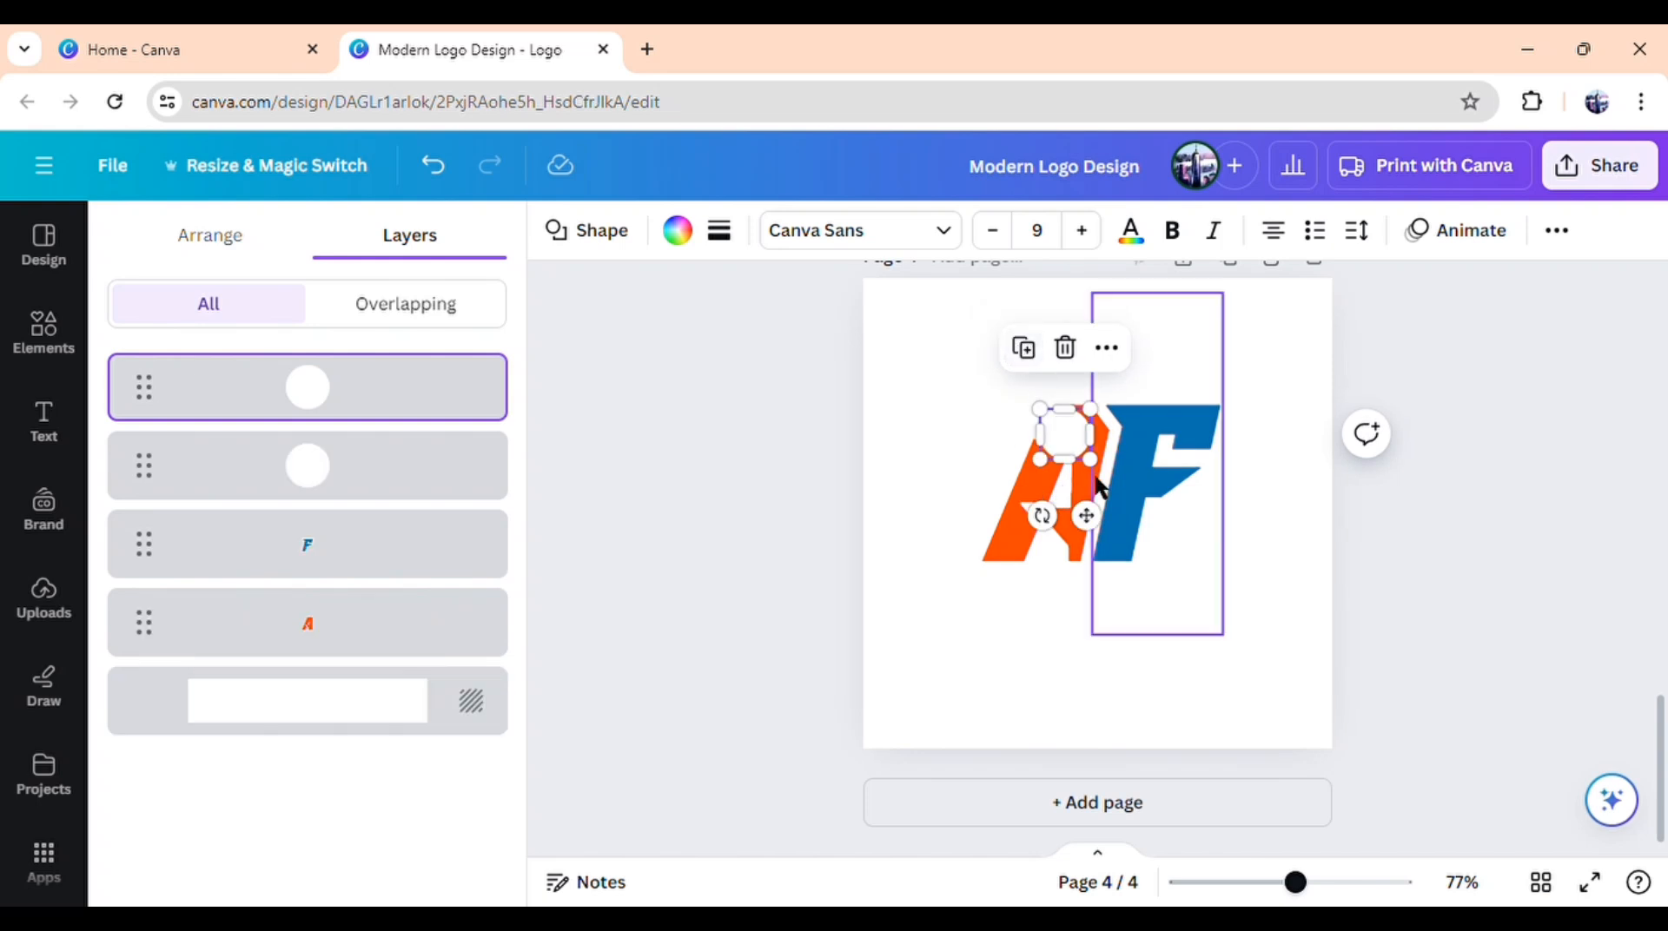
{"action": "left_click_drag", "start_coordinate": [1102, 475], "coordinate": [1091, 465]}
{"action": "left_click", "coordinate": [678, 230]}
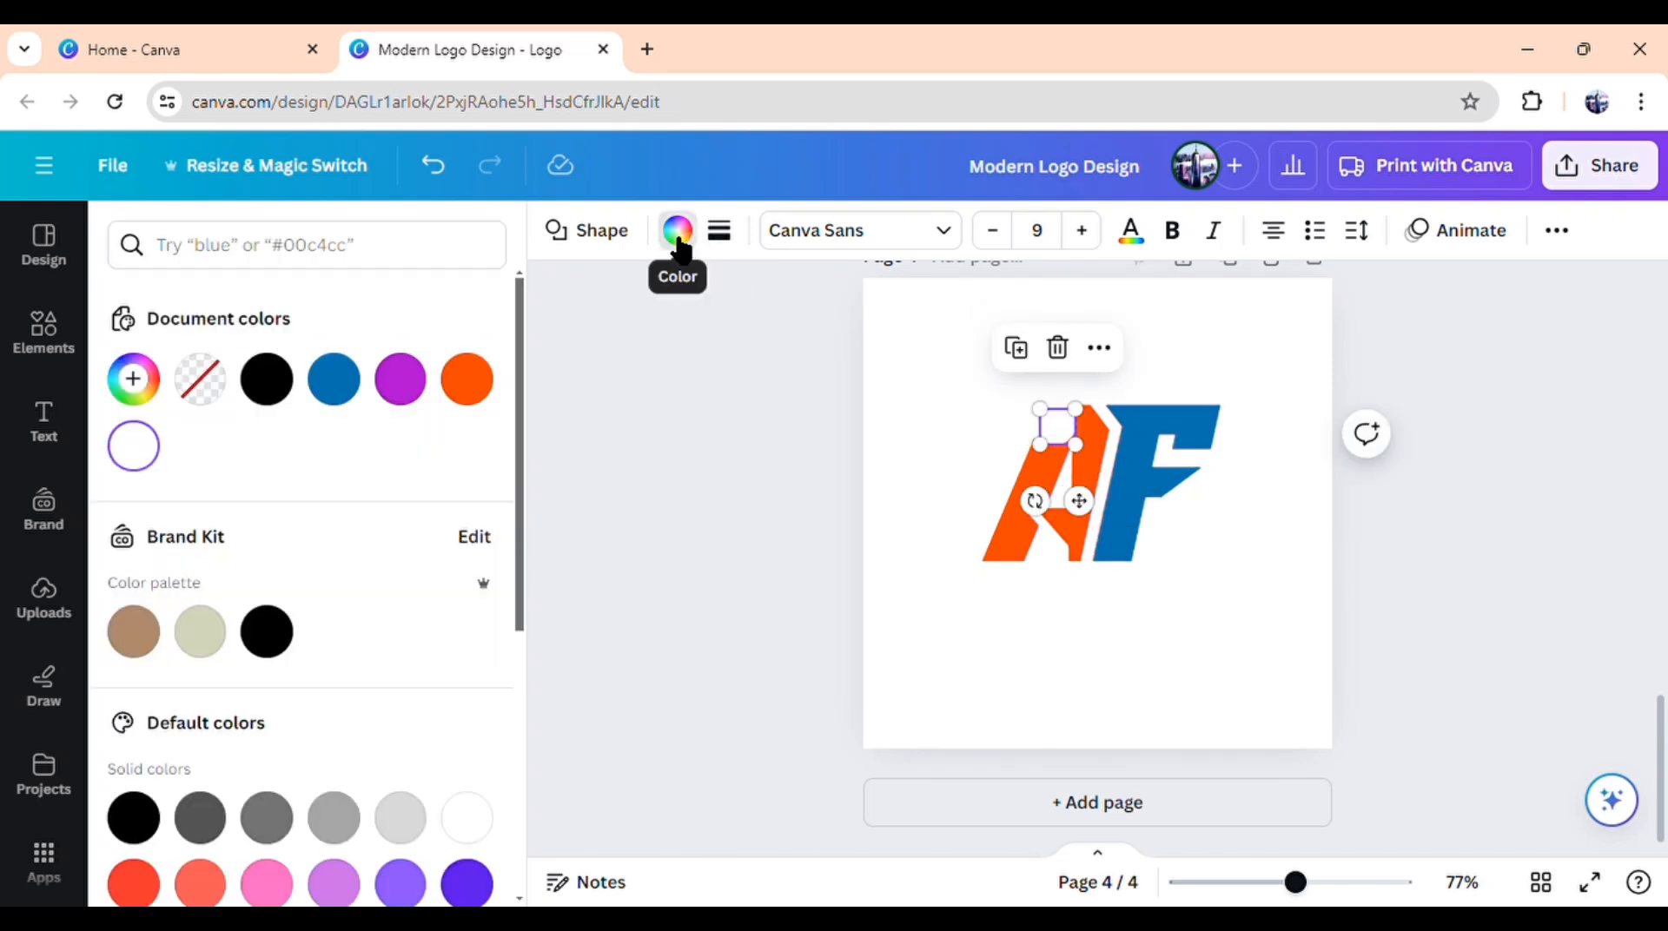
{"action": "left_click", "coordinate": [345, 393]}
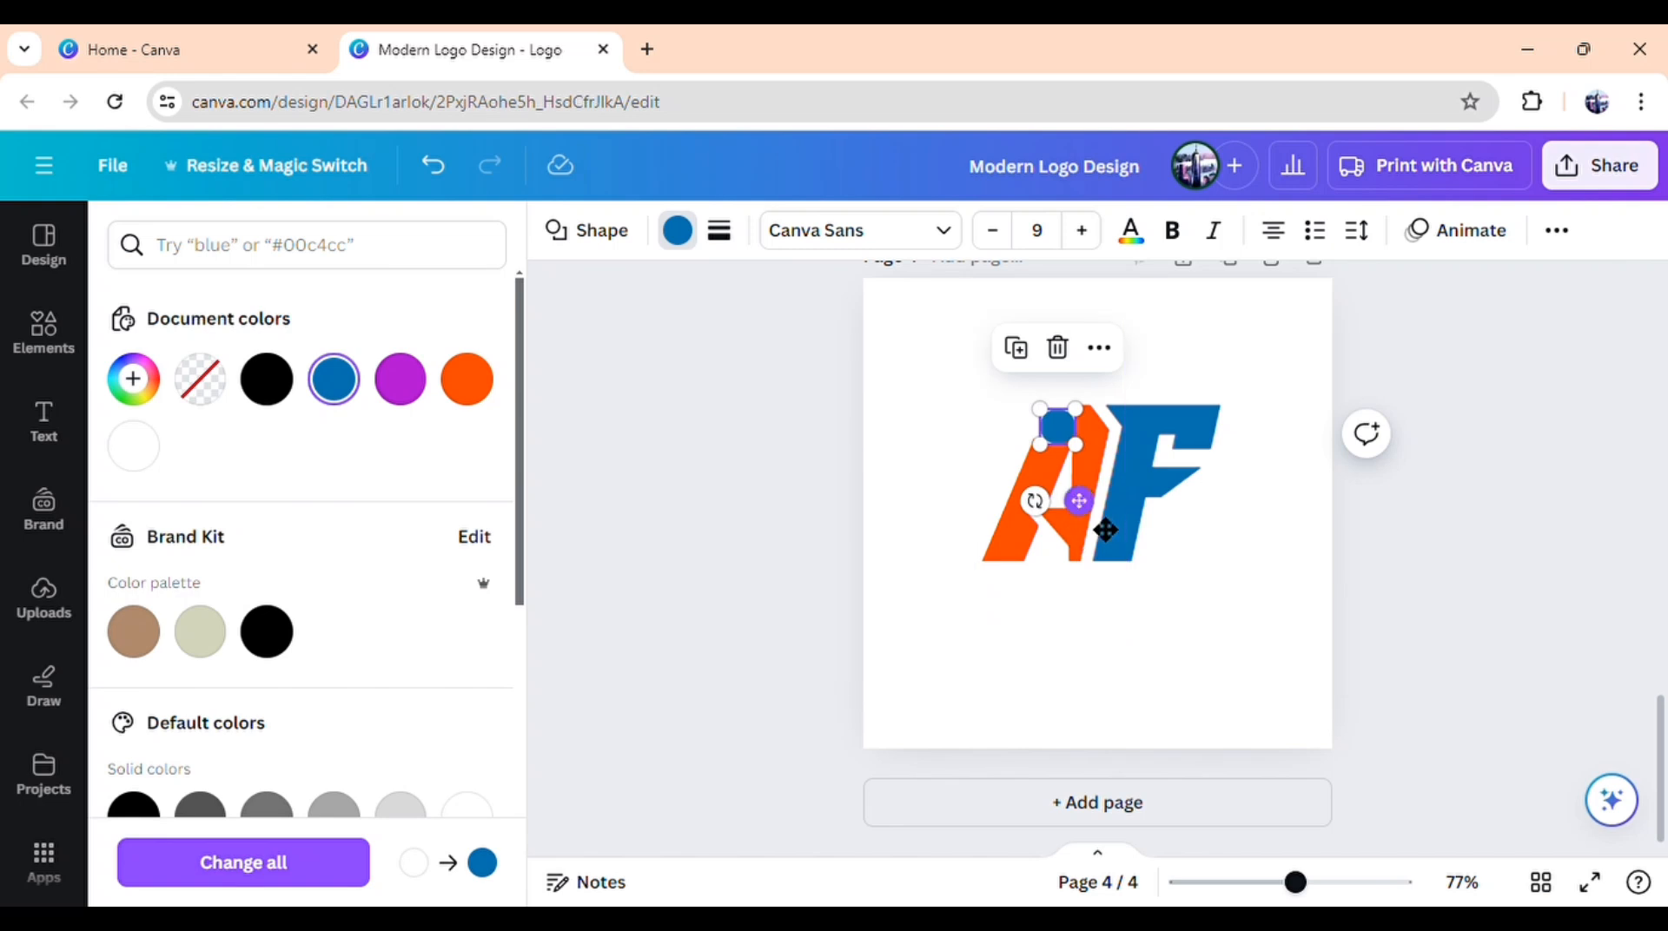
{"action": "left_click_drag", "start_coordinate": [1079, 501], "coordinate": [1097, 519]}
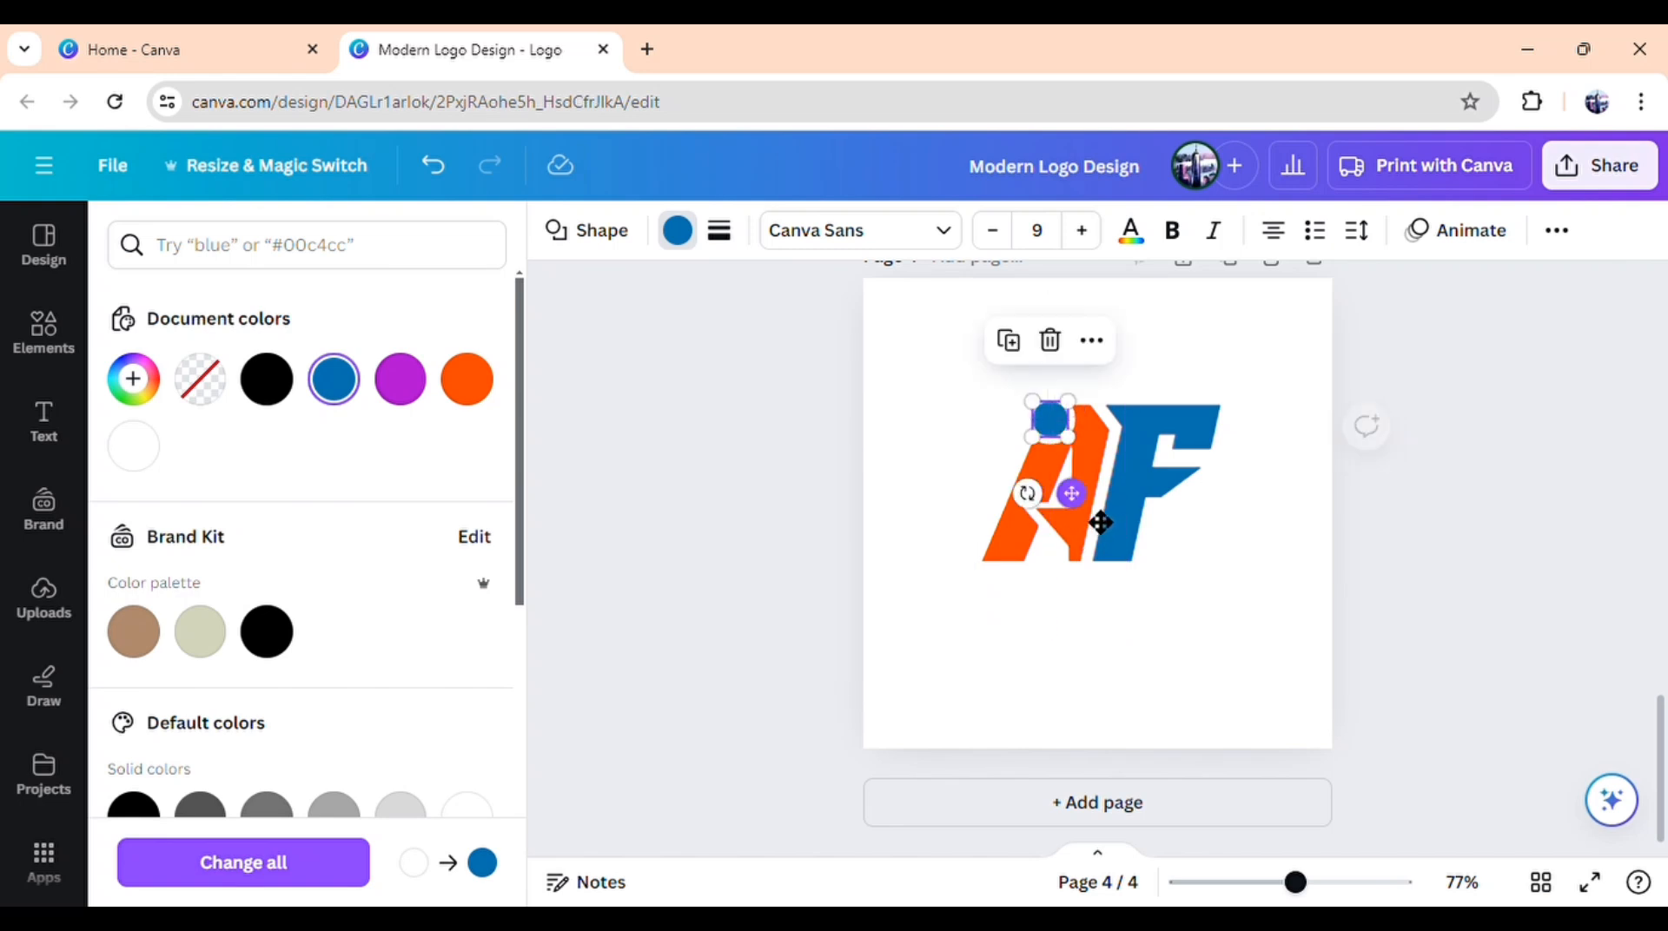
{"action": "left_click", "coordinate": [662, 583]}
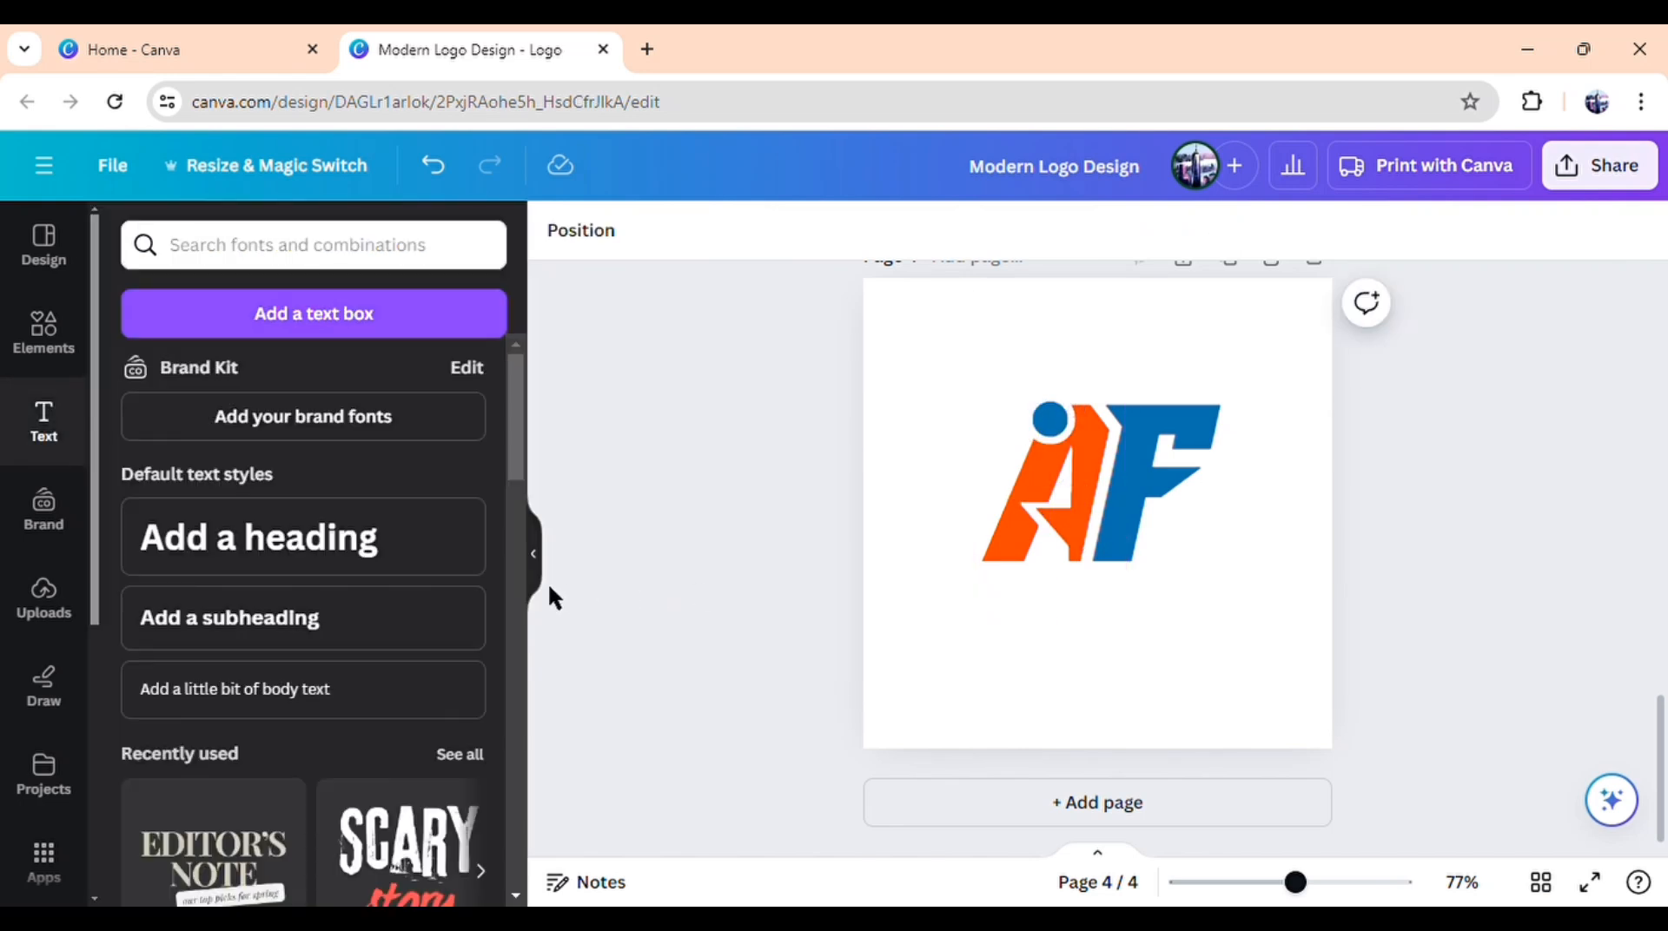
Step: Add a heading to the logo page that reads "Graphic"
{"action": "left_click", "coordinate": [351, 558]}
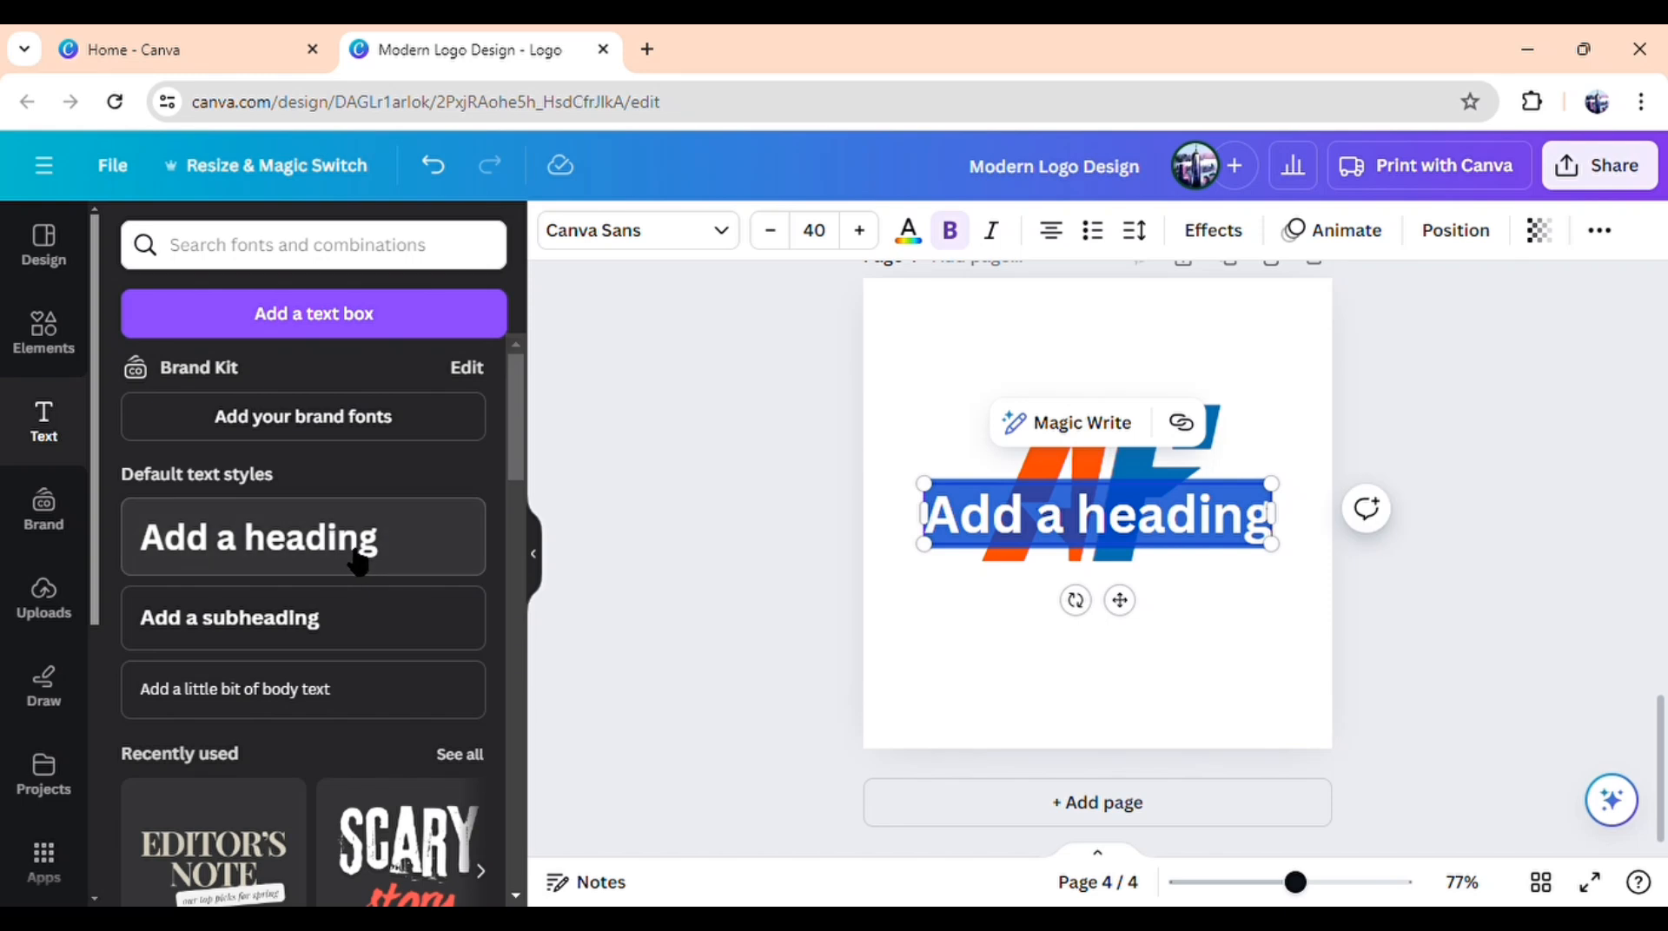
{"action": "type", "text": "G"}
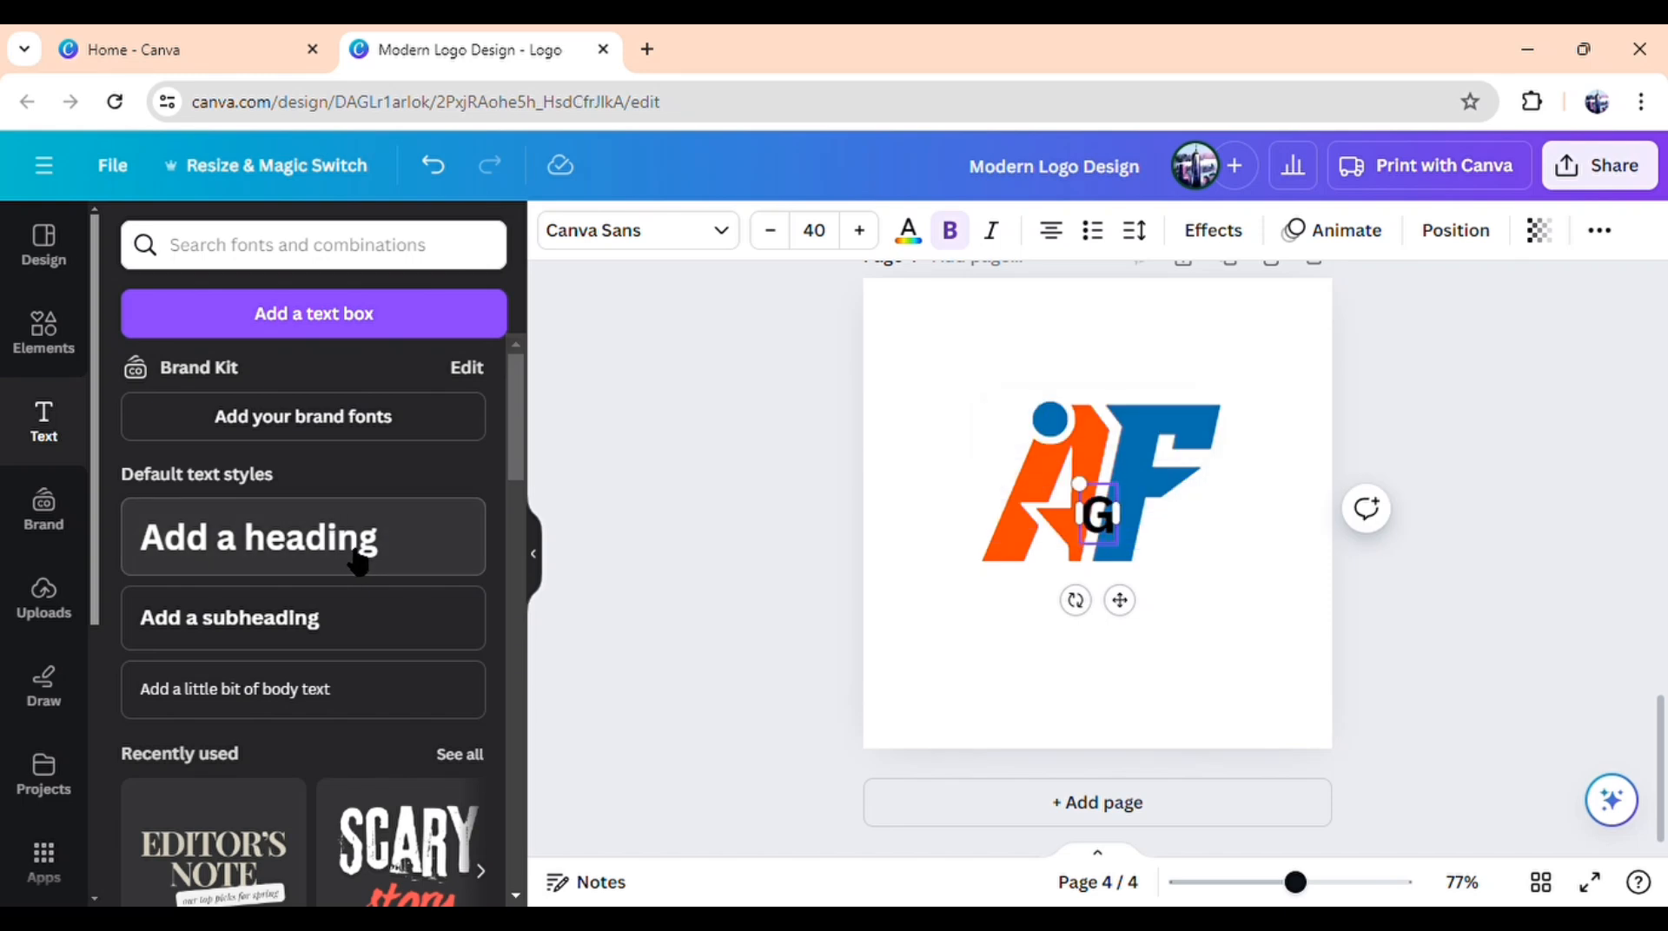
{"action": "type", "text": "rap"}
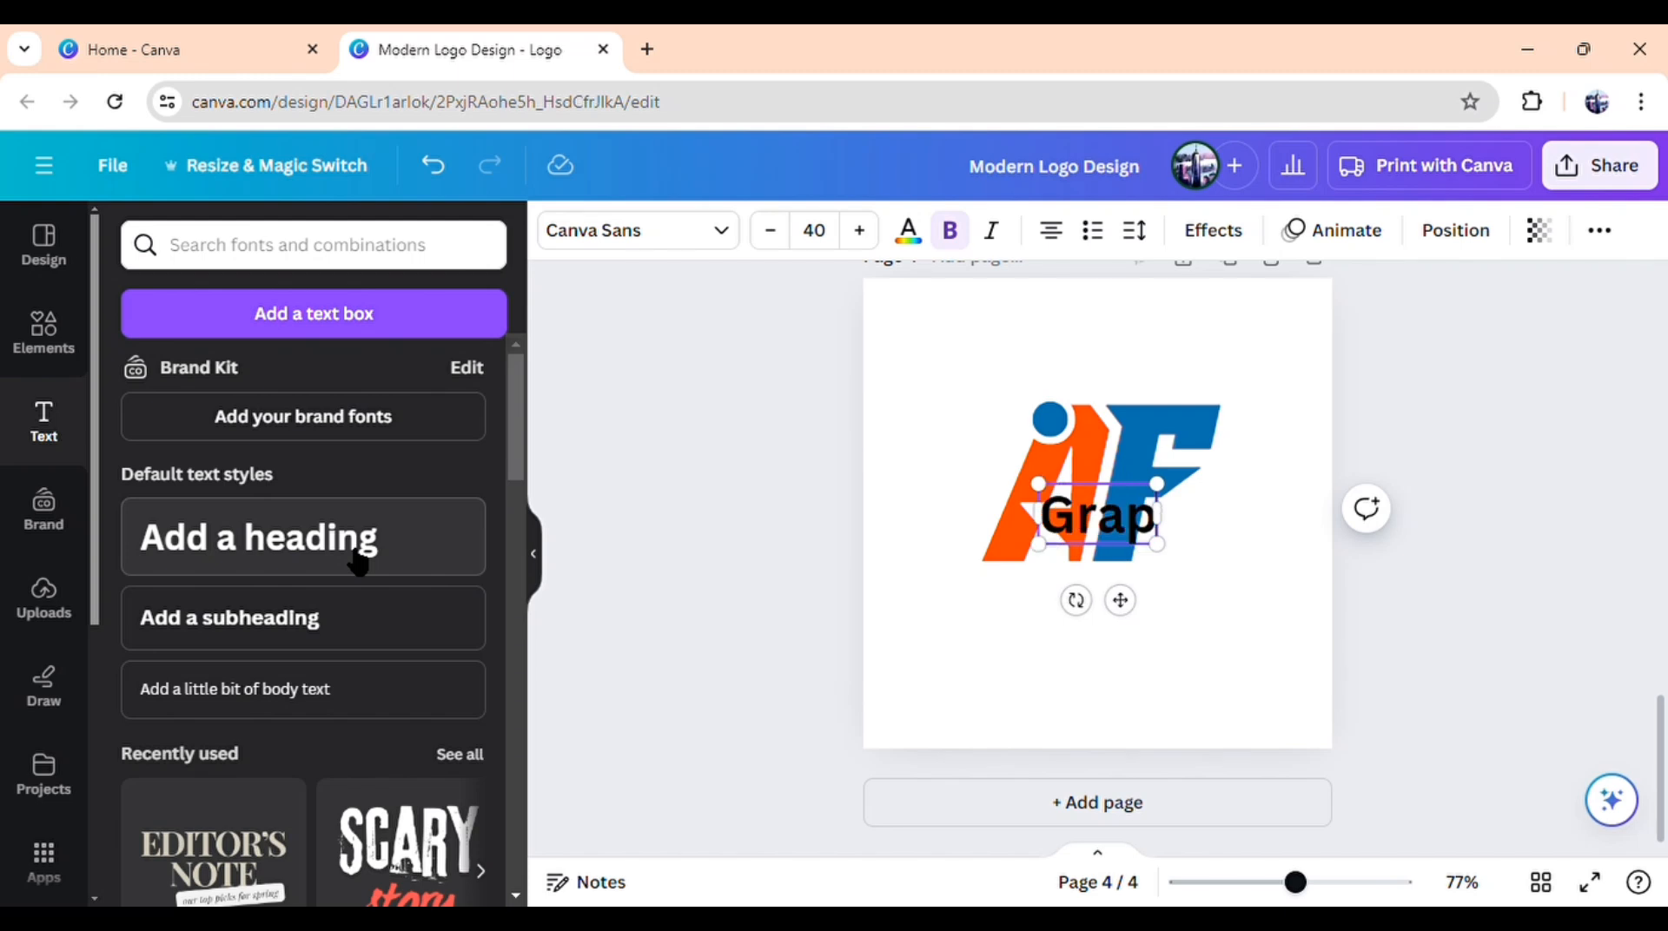
{"action": "type", "text": "hic"}
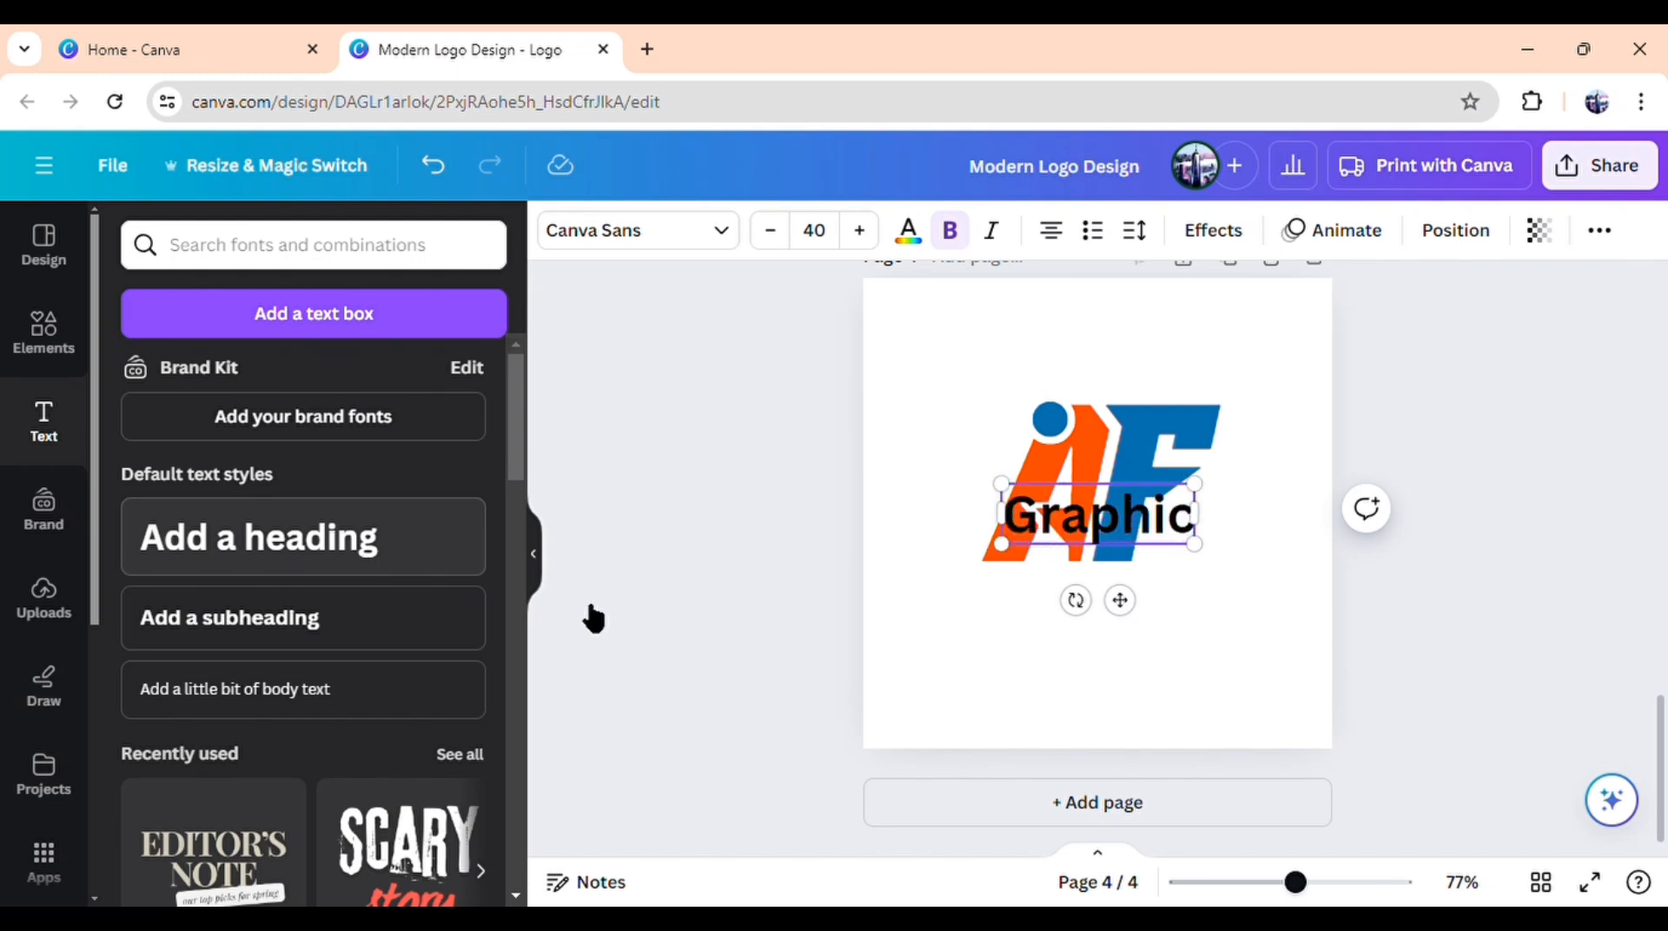
Step: Set the "Graphic" heading in the Wasthailooktung font and place it just below the A
{"action": "left_click", "coordinate": [644, 250]}
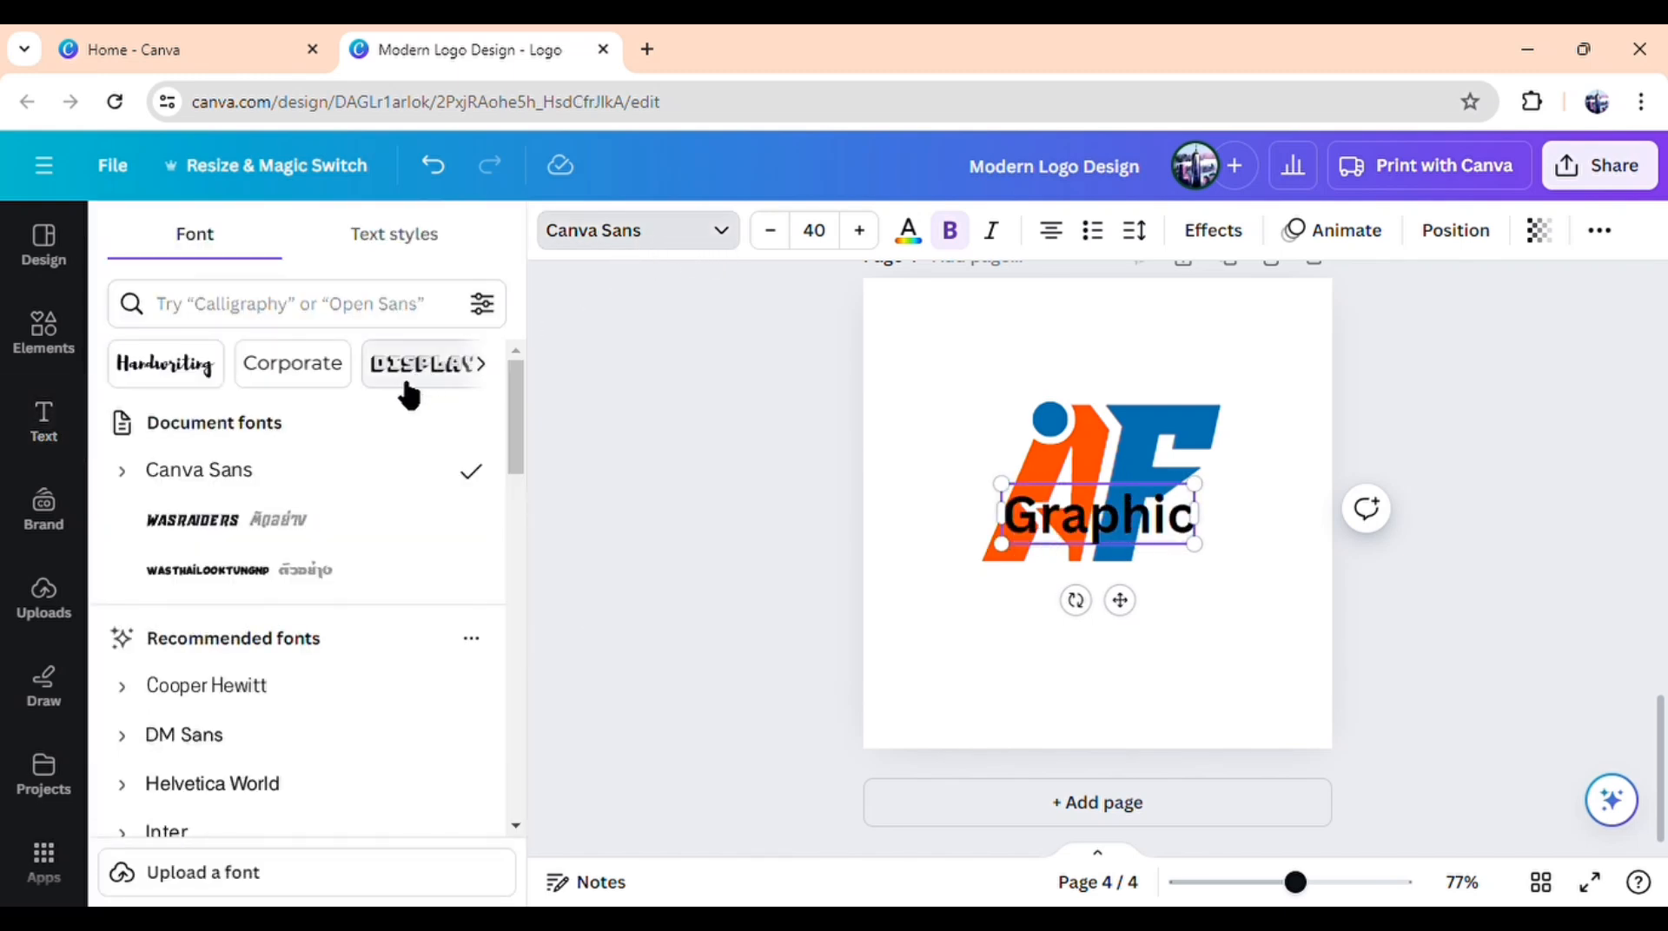
{"action": "left_click", "coordinate": [195, 582]}
{"action": "left_click_drag", "start_coordinate": [1130, 621], "coordinate": [1069, 684]}
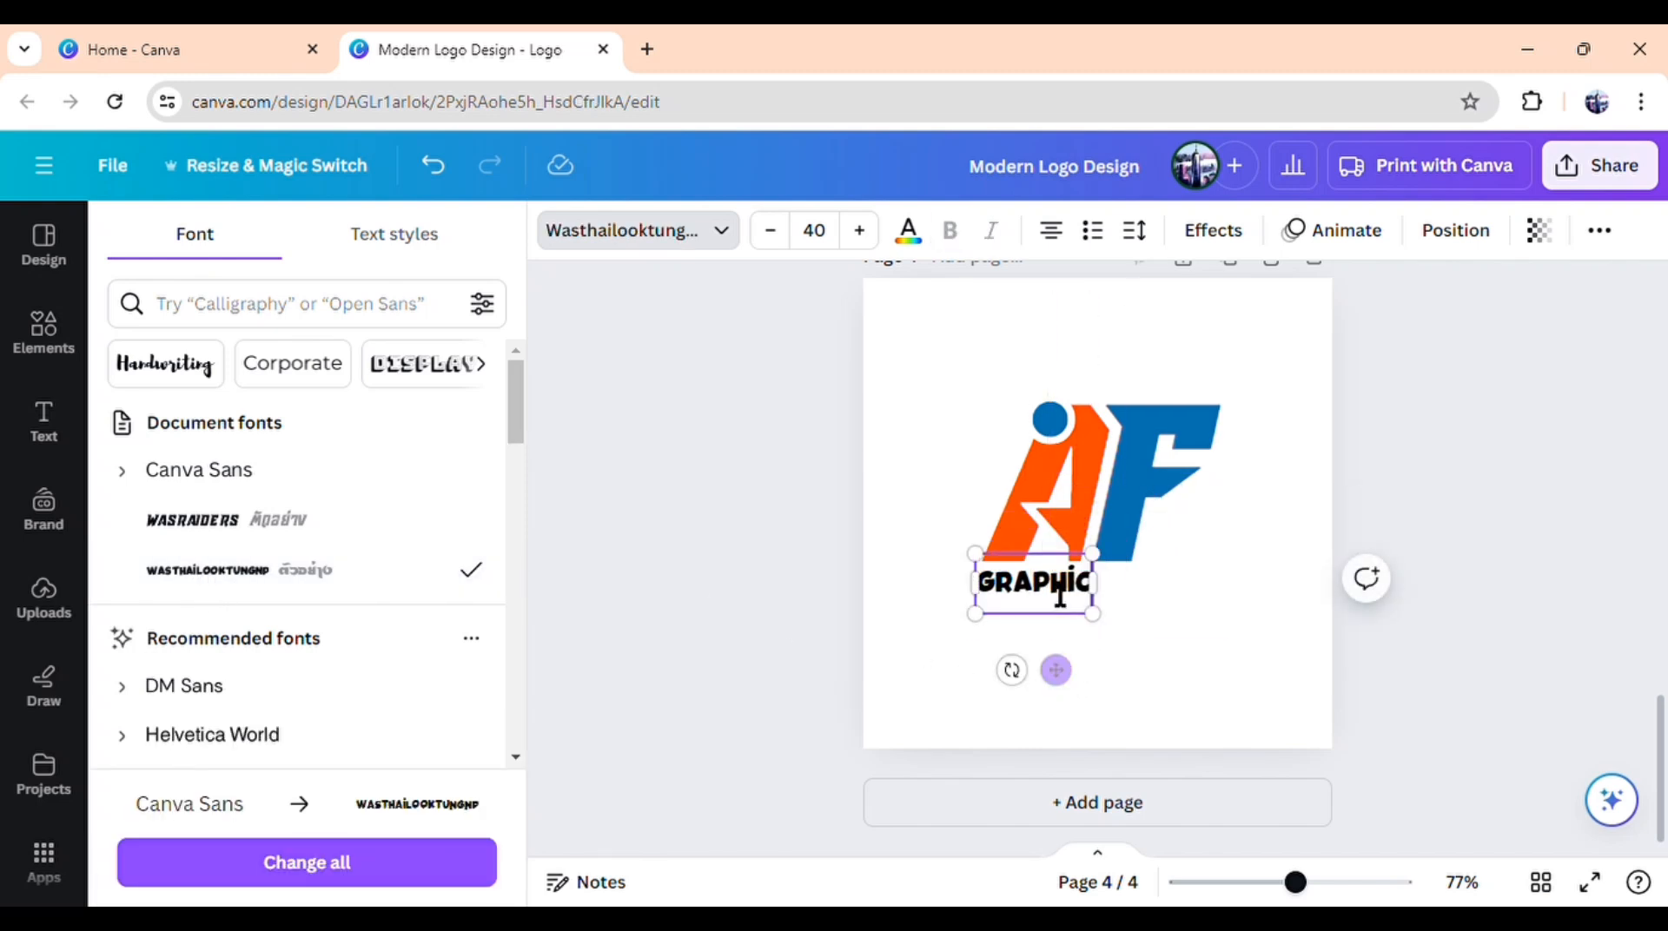
Step: Try to colour the GRAPHIC text orange while its text is still being edited
{"action": "left_click", "coordinate": [909, 231]}
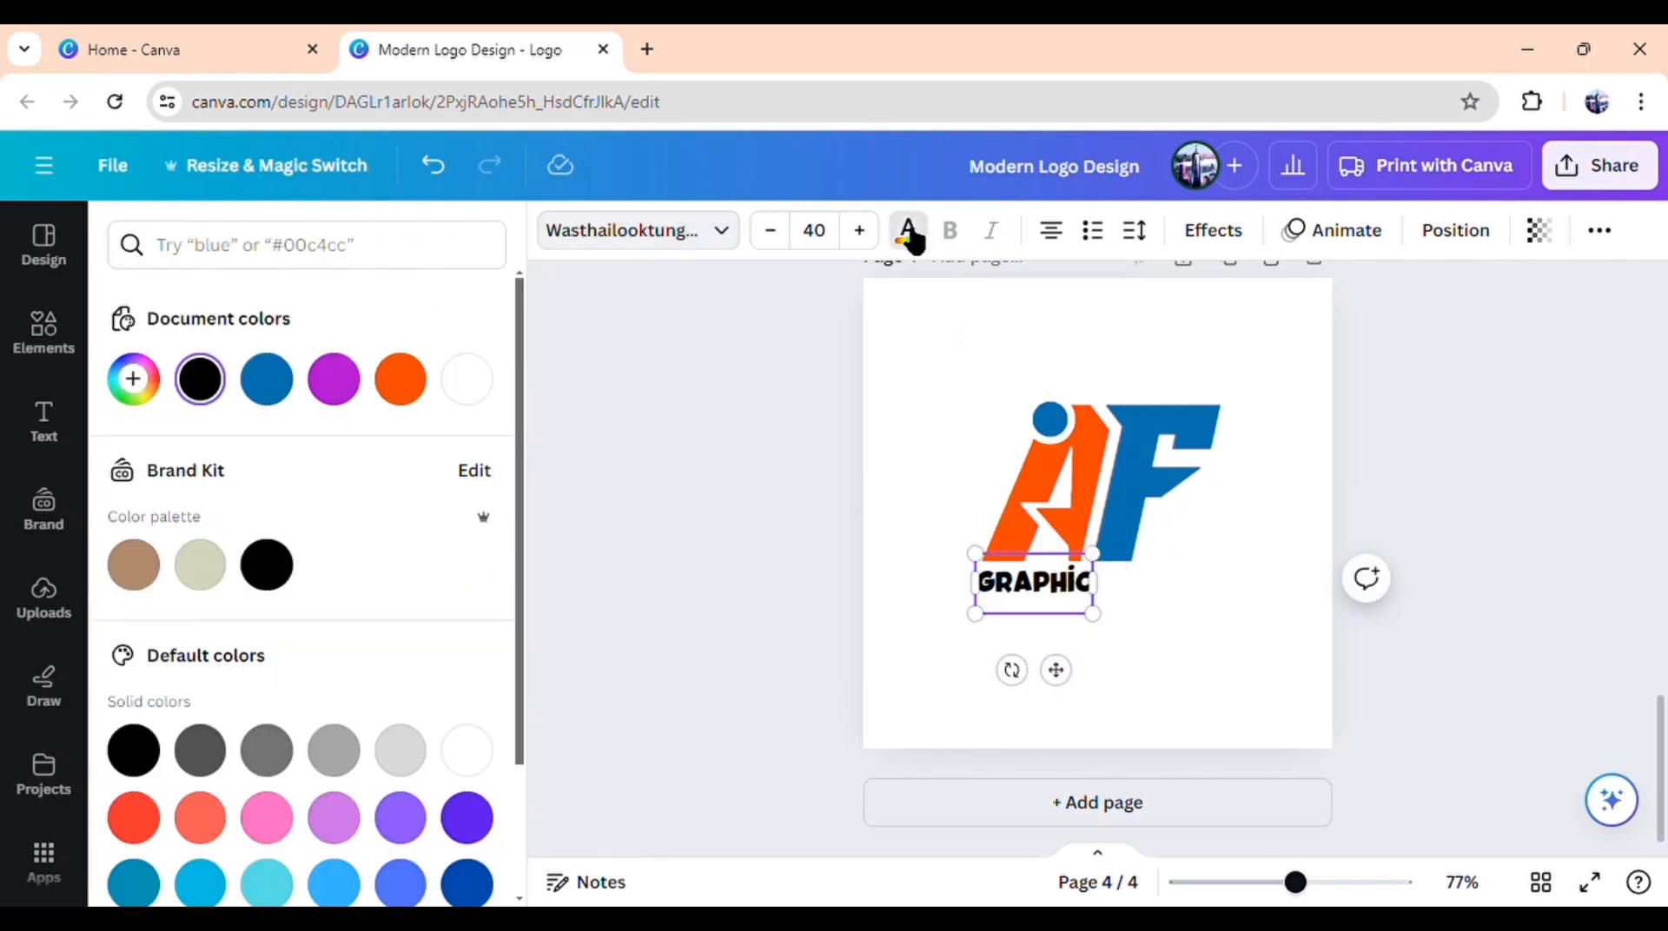
{"action": "left_click", "coordinate": [399, 380]}
{"action": "left_click", "coordinate": [670, 658]}
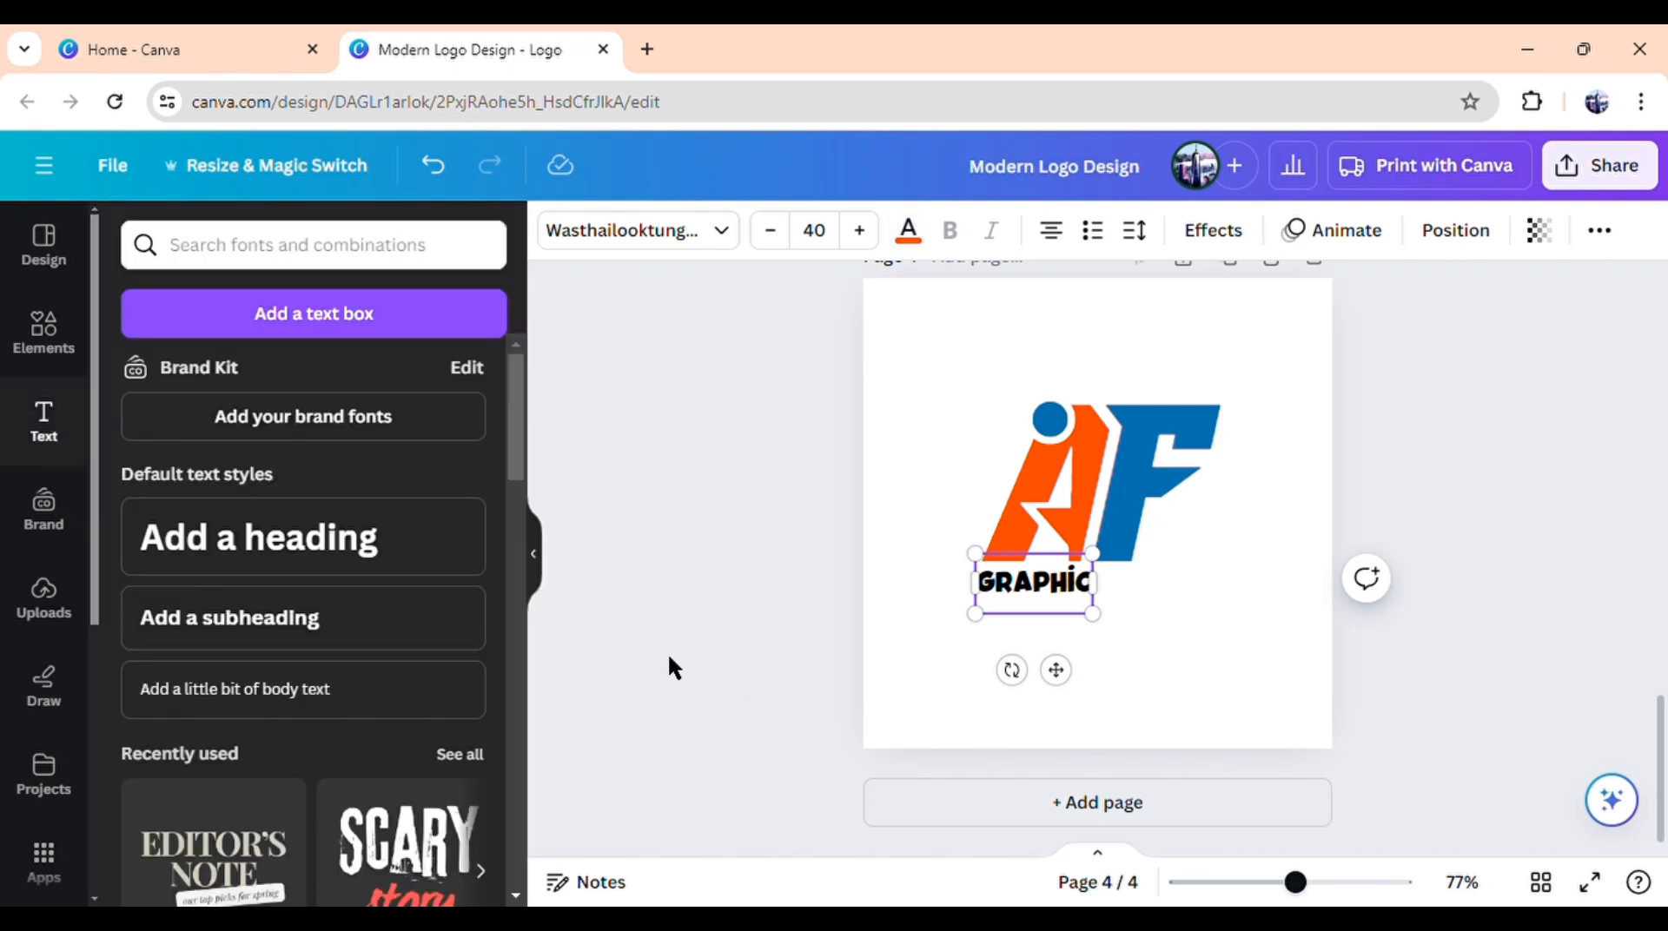
Step: Reselect the GRAPHIC text box and set its text colour to orange #ff4500
{"action": "left_click", "coordinate": [994, 596]}
{"action": "left_click", "coordinate": [909, 231]}
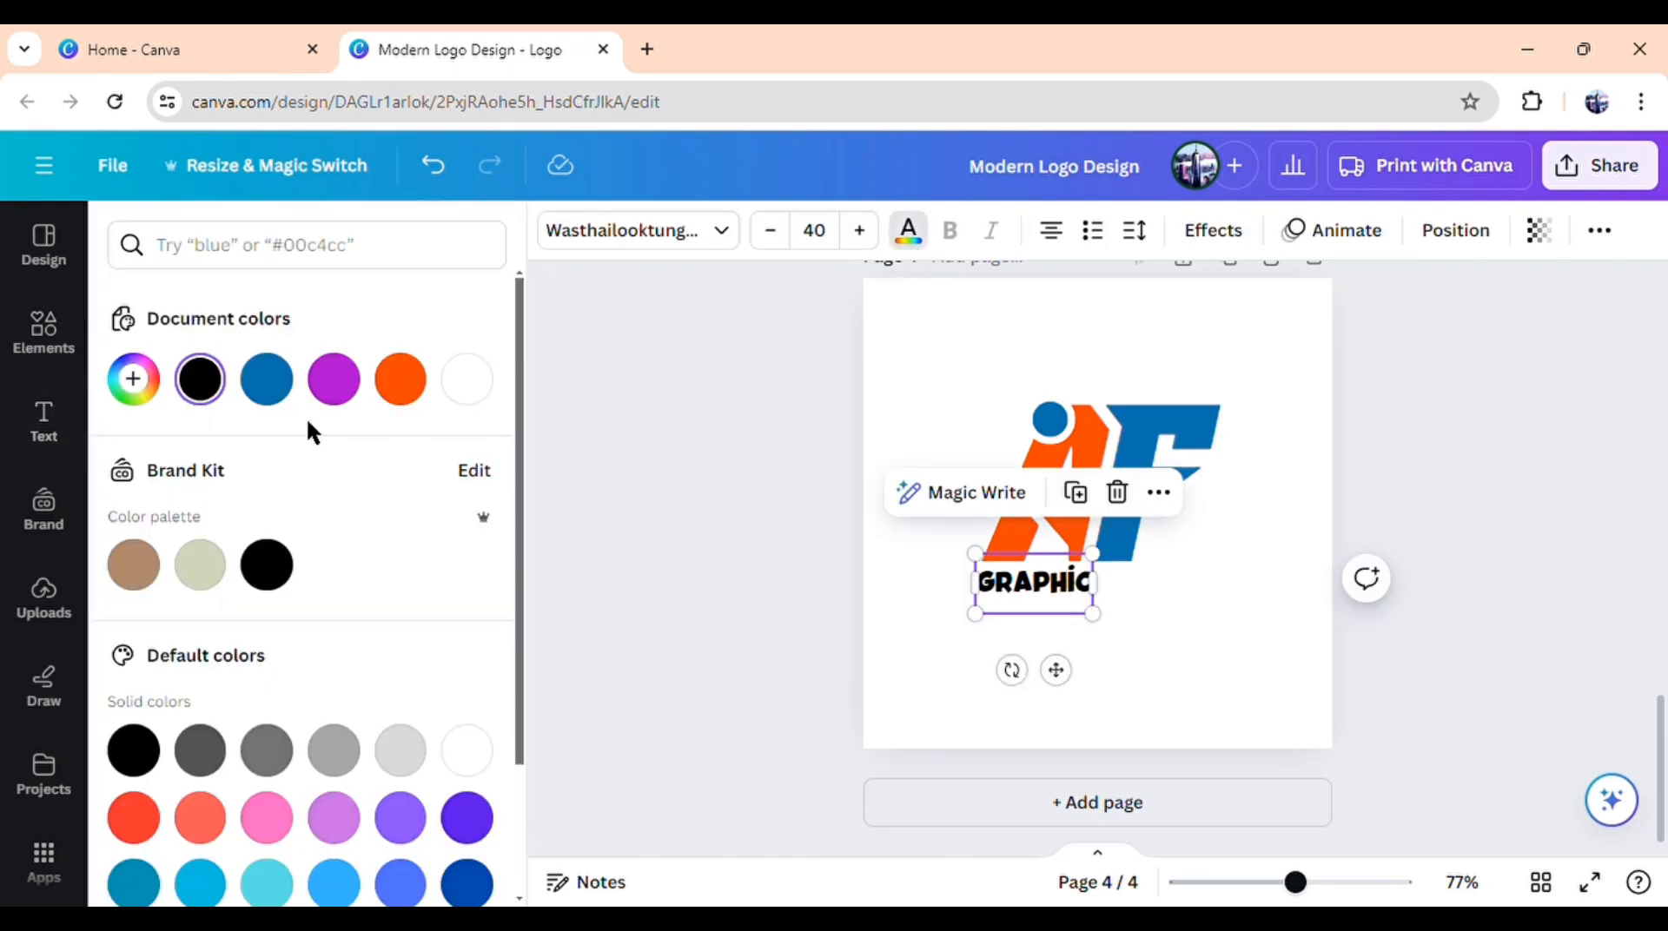
{"action": "left_click", "coordinate": [403, 388]}
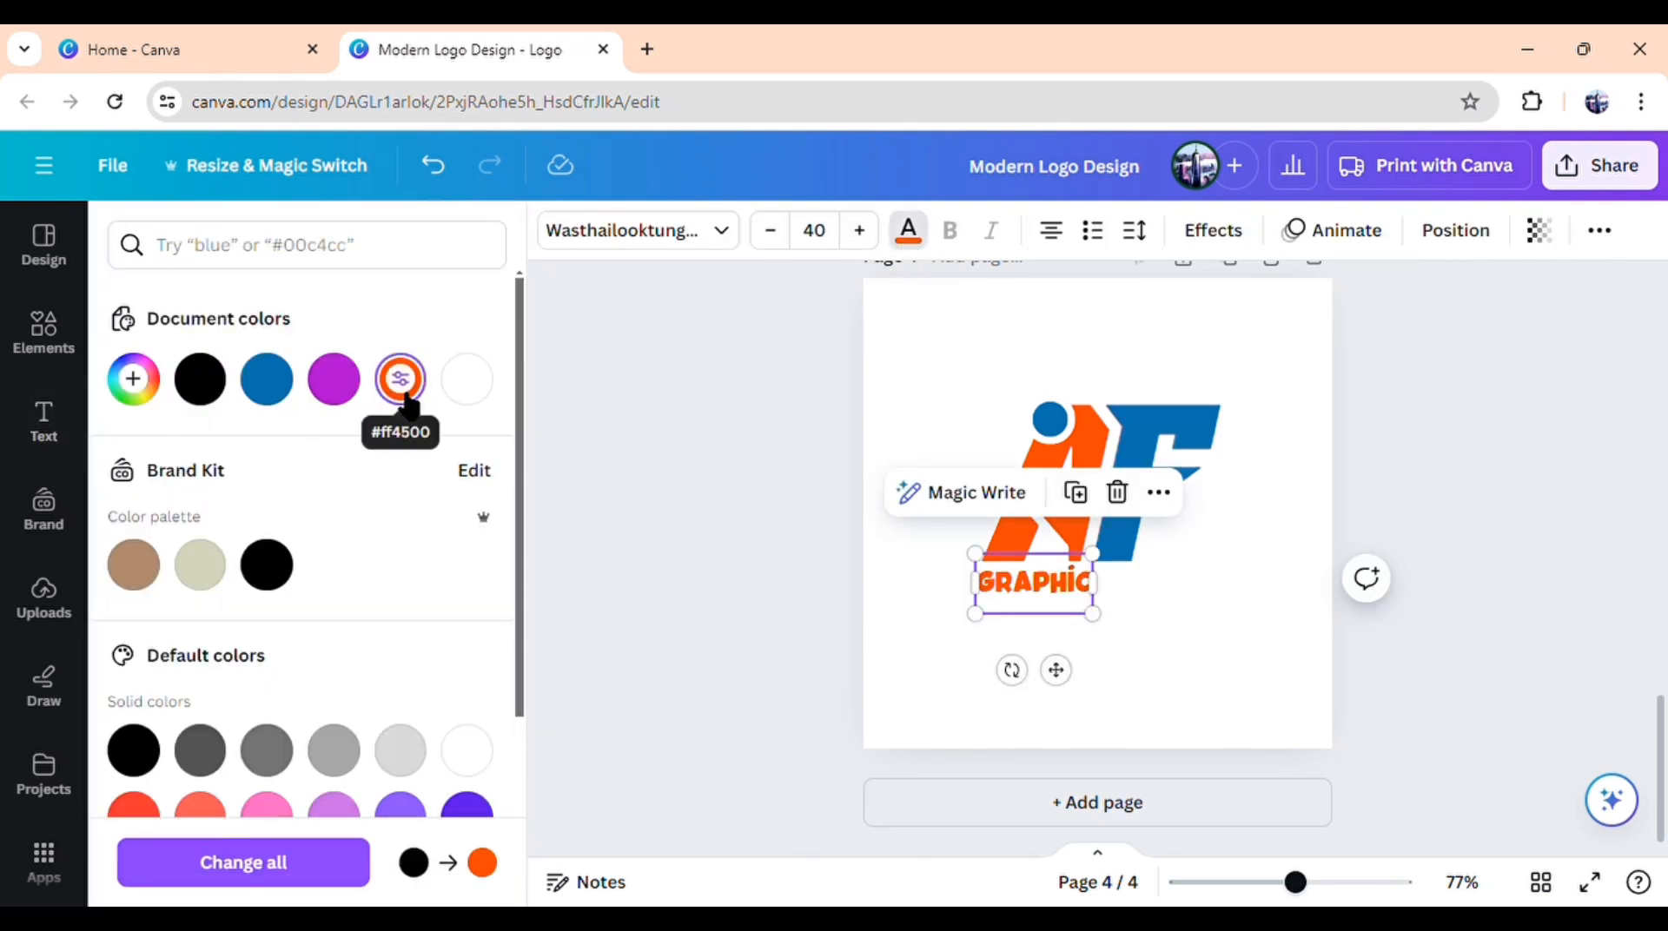
Step: Duplicate the GRAPHIC text, place the copy beside it under the F, and change its wording to "DESIGN"
{"action": "left_click", "coordinate": [1075, 493]}
{"action": "left_click_drag", "start_coordinate": [1121, 588], "coordinate": [1181, 585]}
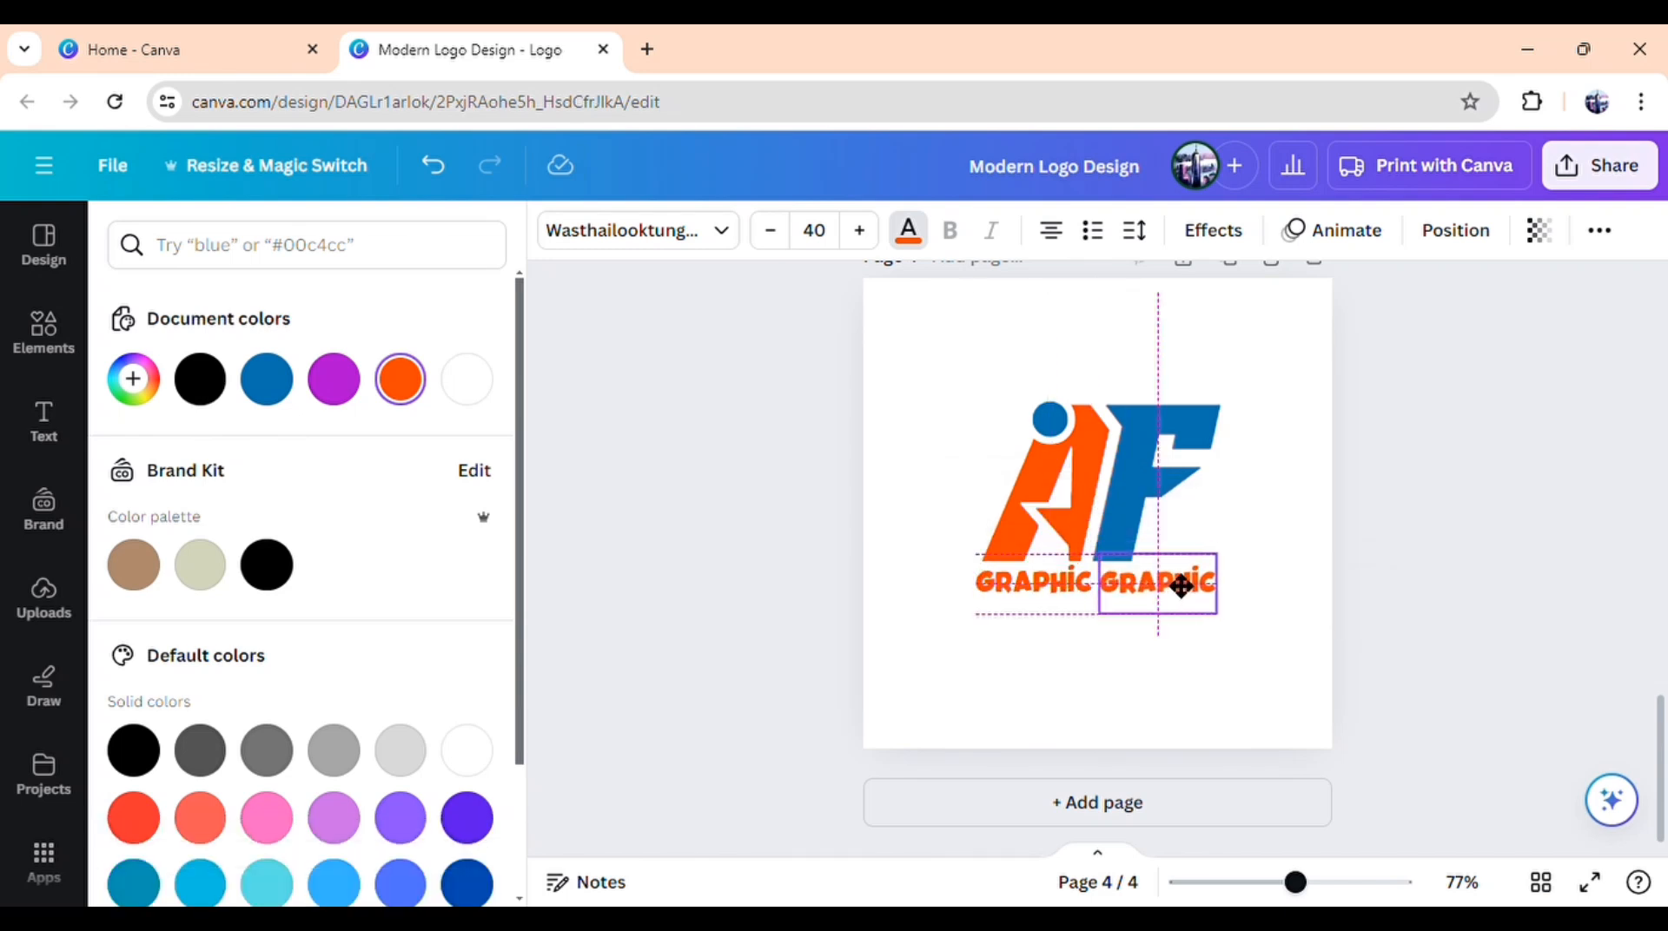
{"action": "double_click", "coordinate": [1174, 588]}
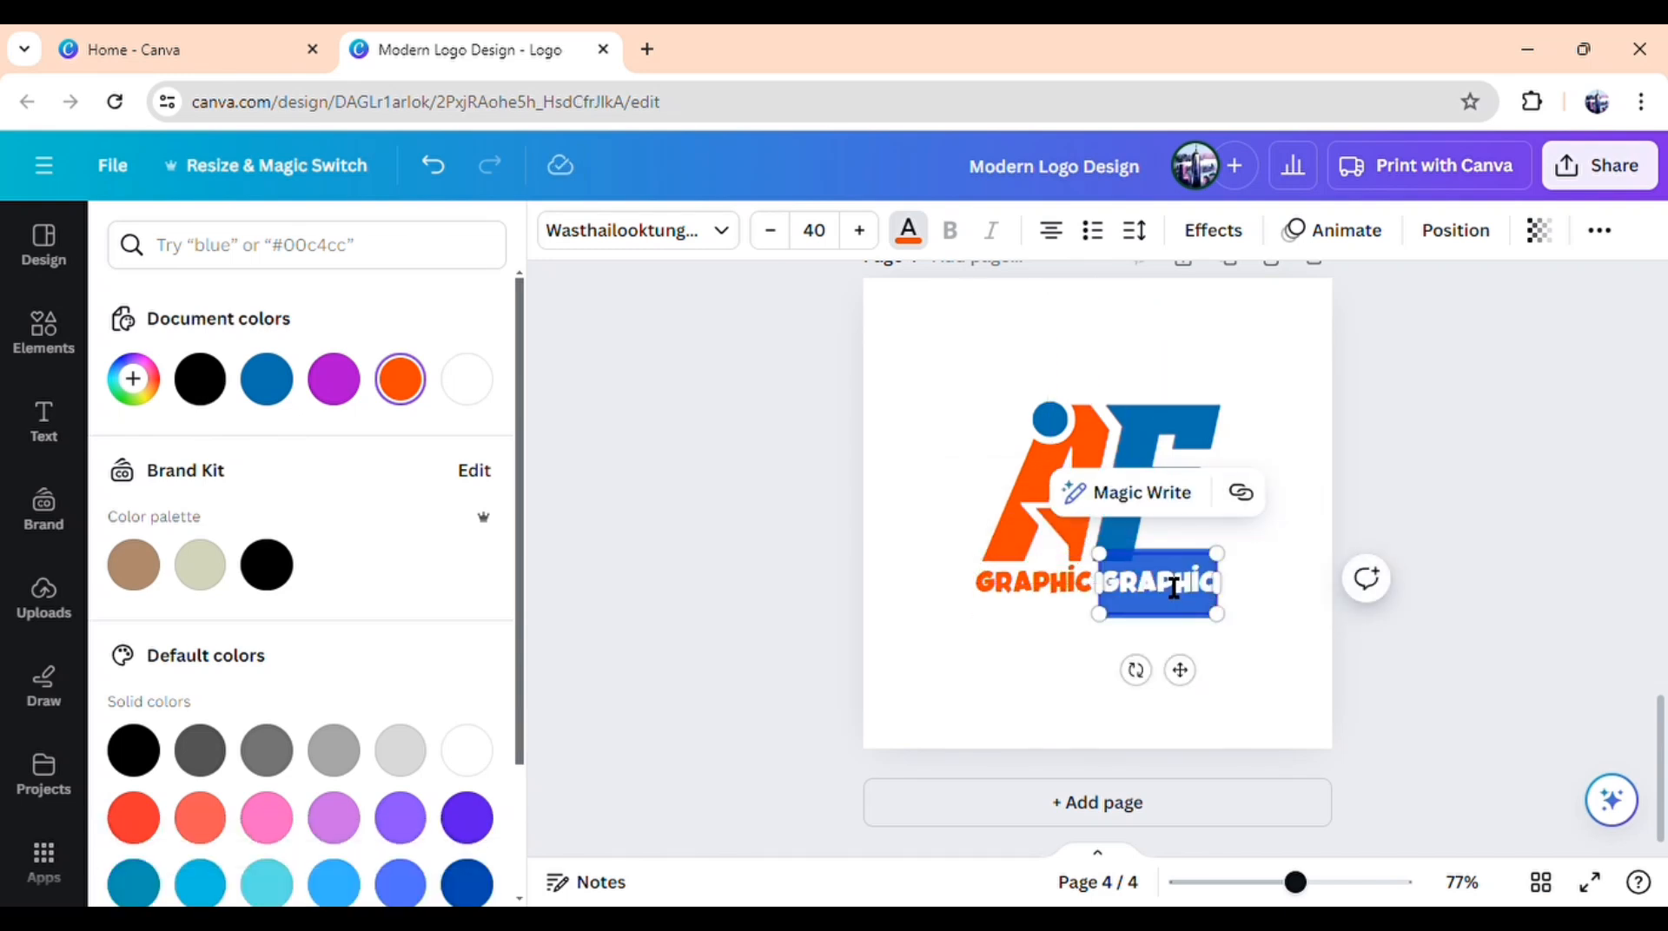
{"action": "type", "text": "DESI"}
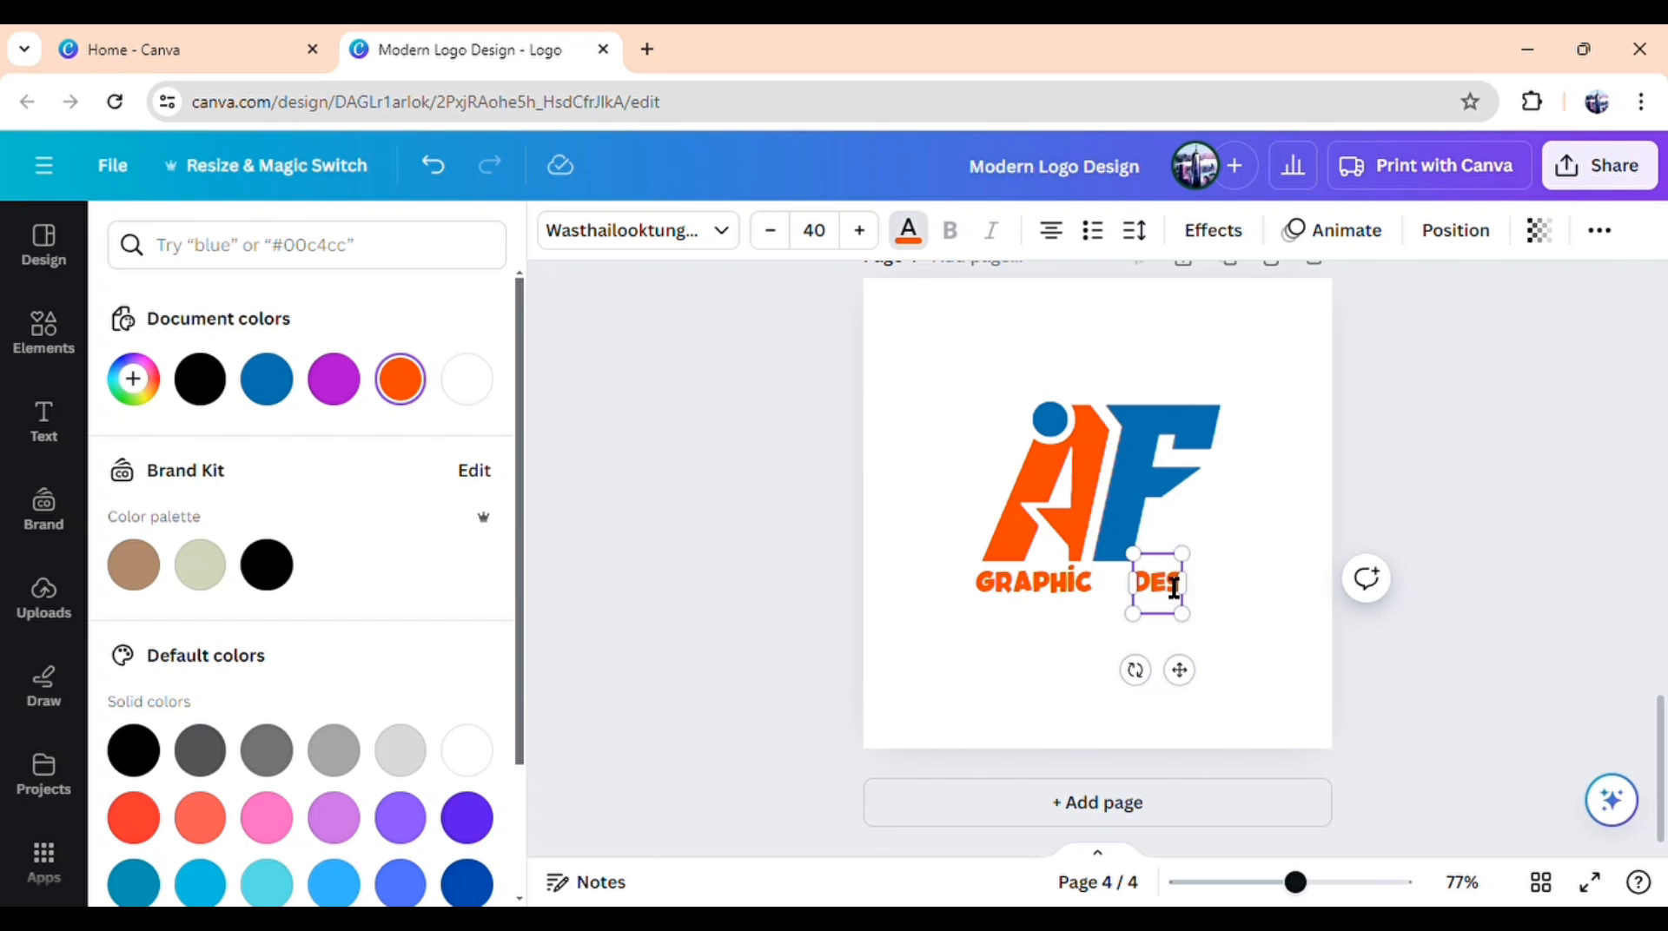
{"action": "type", "text": "GN"}
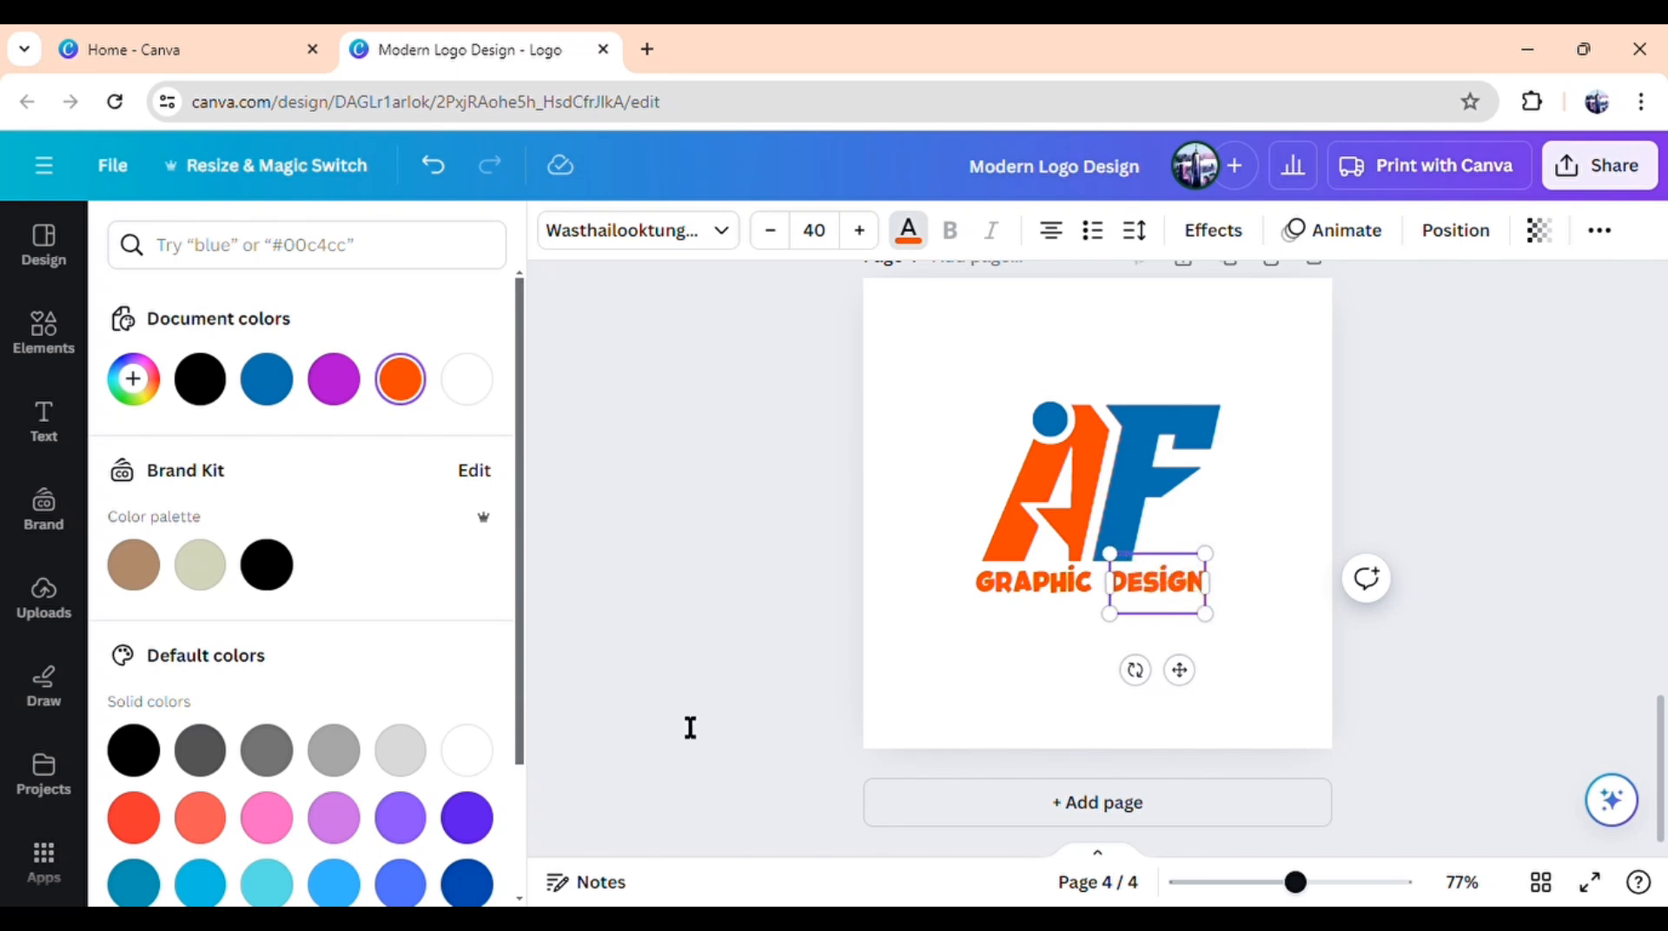
{"action": "key", "text": "Escape"}
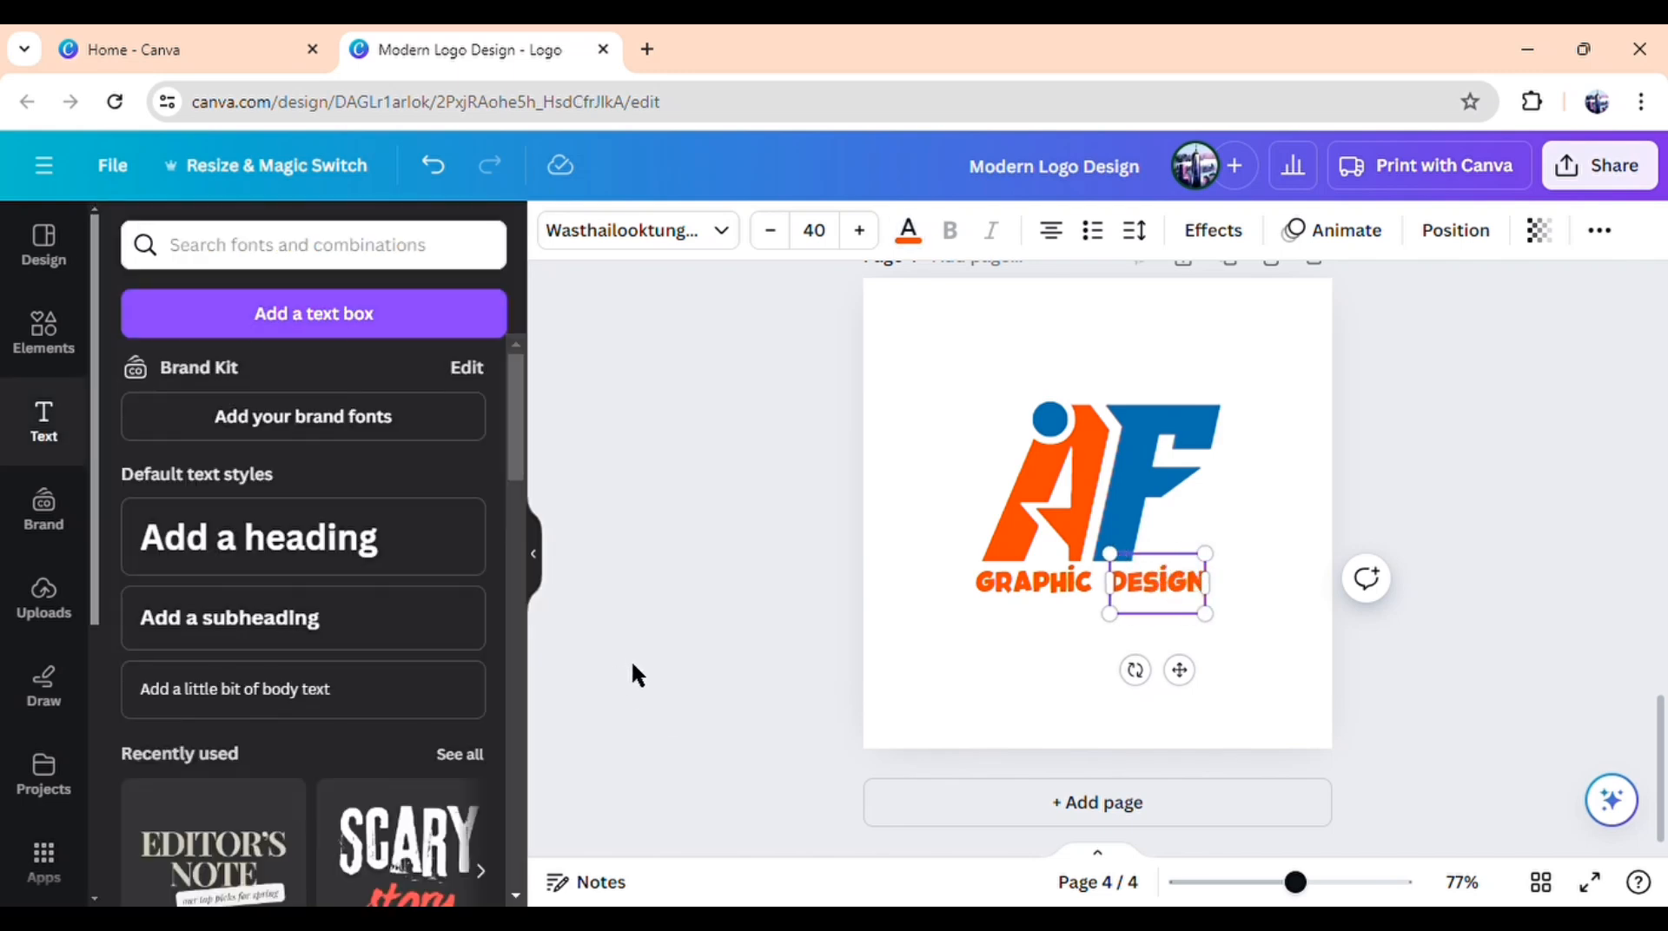
{"action": "left_click", "coordinate": [651, 606]}
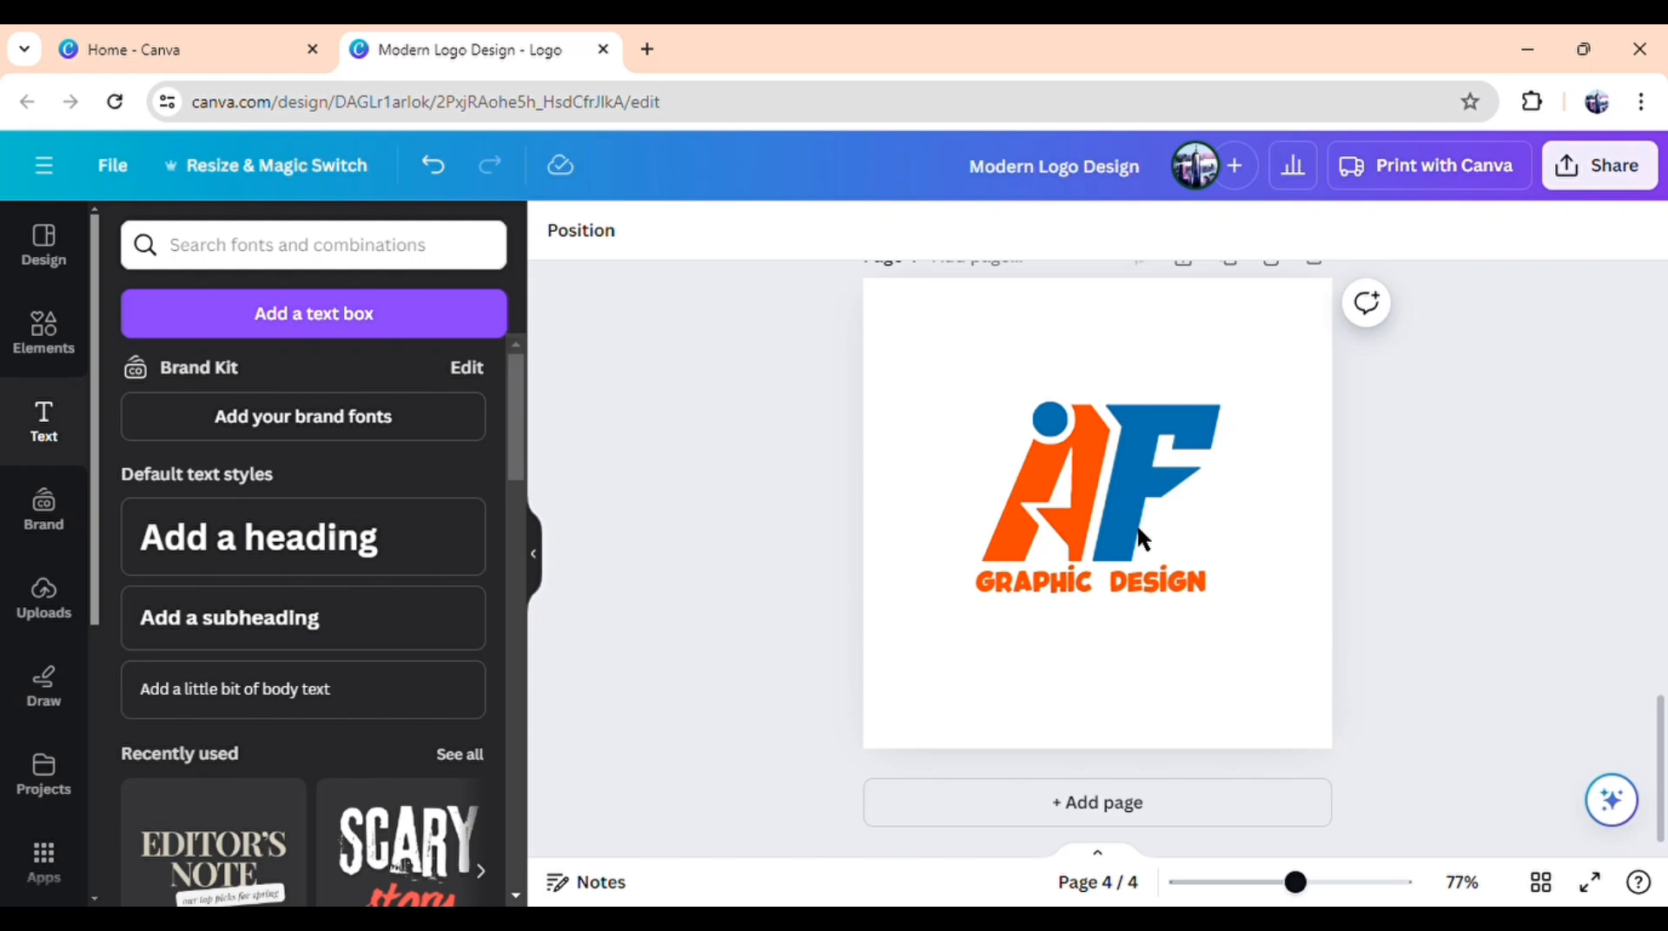
Step: Colour the DESIGN text in the same blue as the F
{"action": "left_click", "coordinate": [1156, 596]}
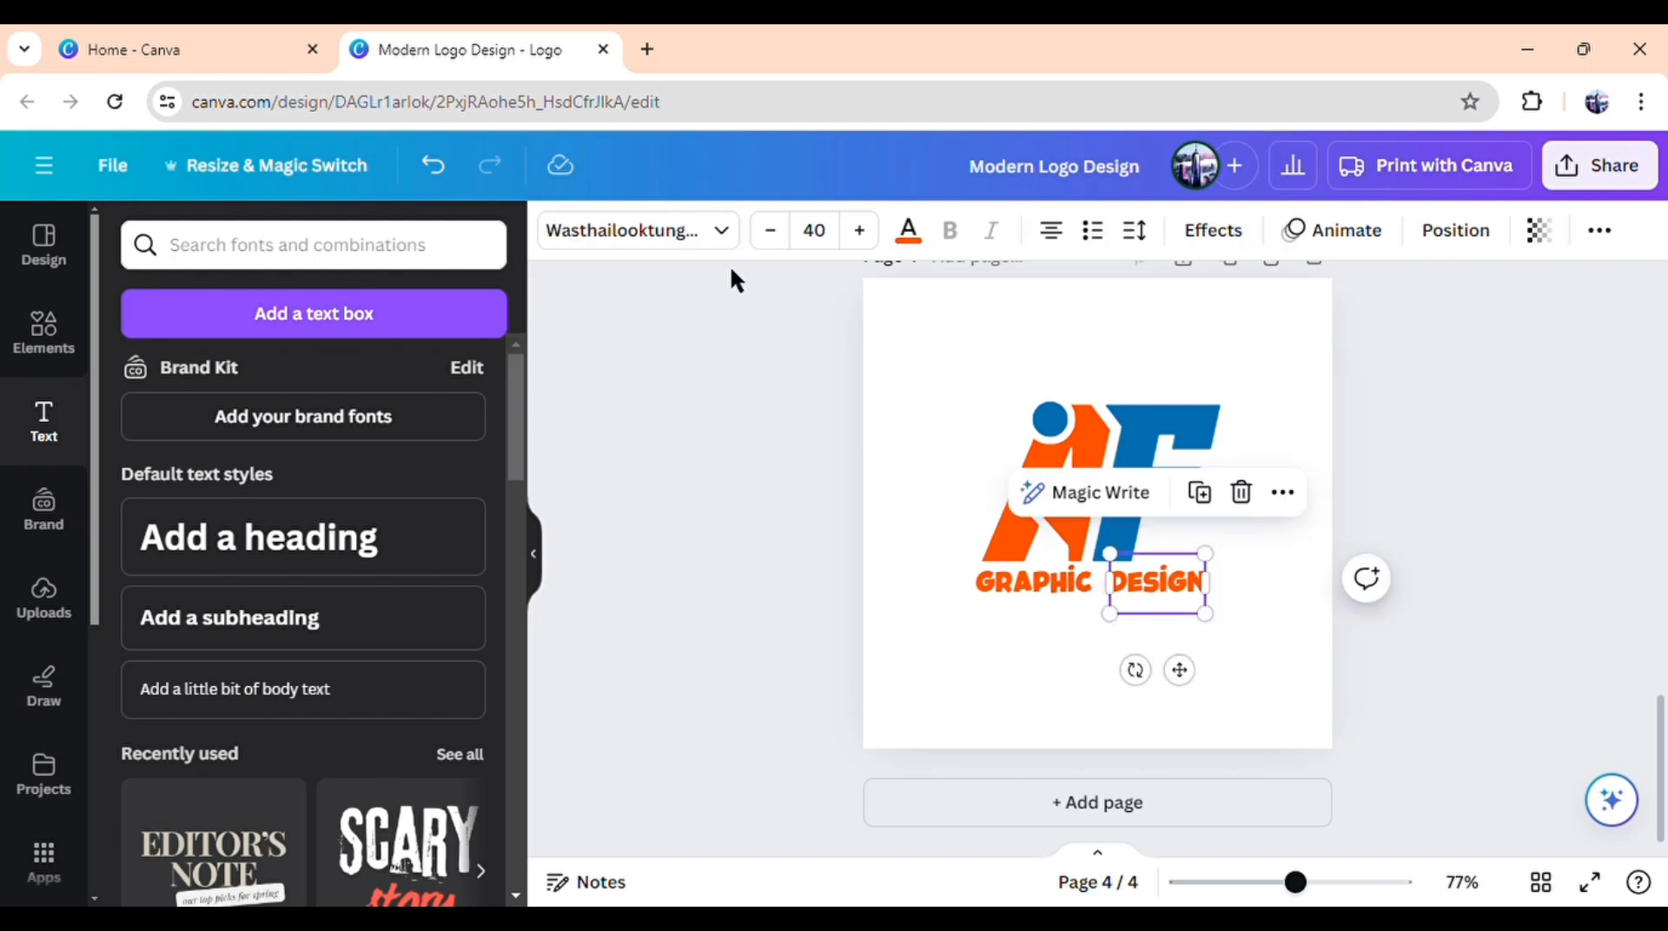
{"action": "left_click", "coordinate": [908, 234]}
{"action": "left_click", "coordinate": [267, 379]}
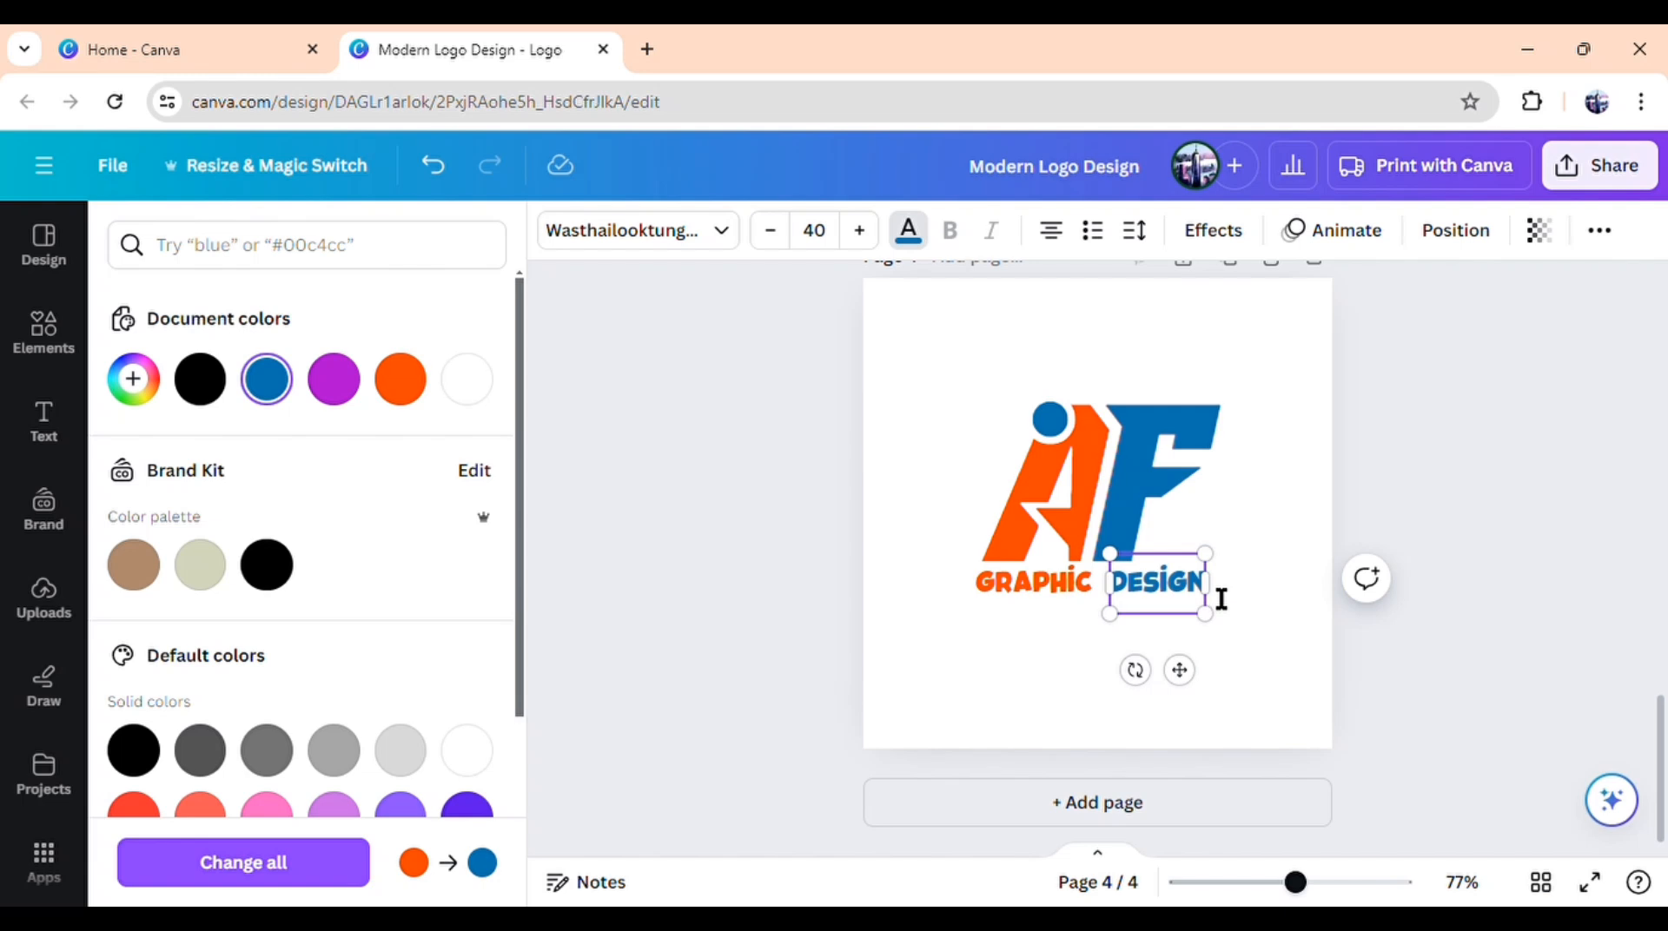
Step: Extend the blue word to "DESIGNS" and shift it slightly closer to GRAPHIC
{"action": "type", "text": "S"}
{"action": "left_click", "coordinate": [695, 619]}
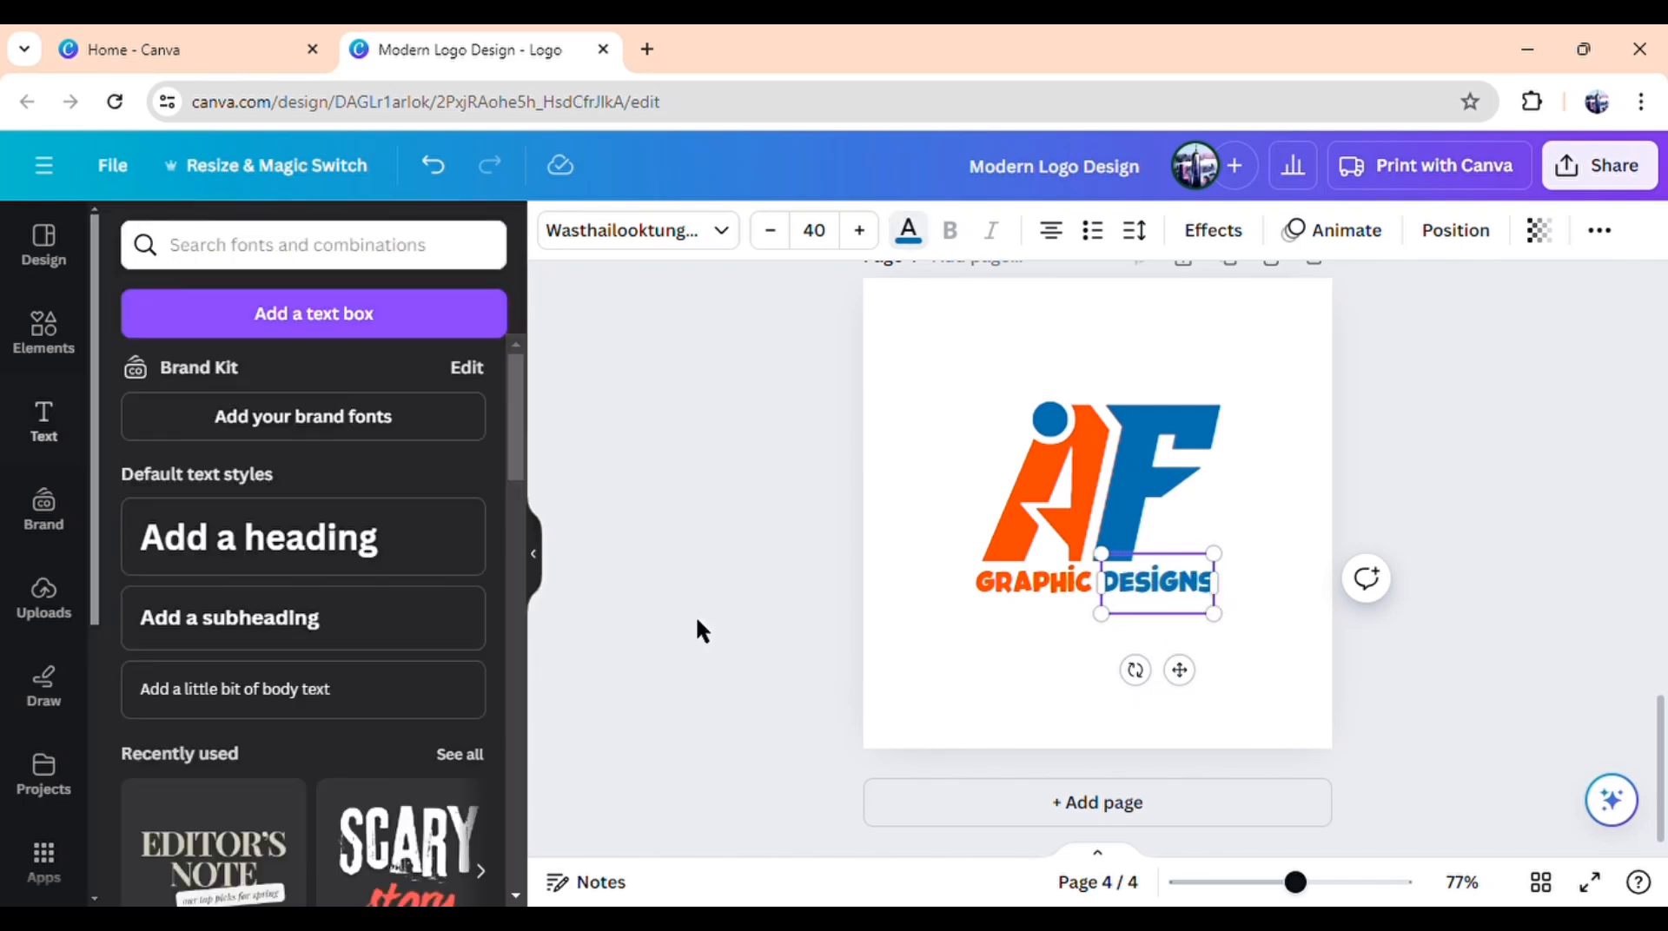
{"action": "left_click", "coordinate": [695, 618]}
{"action": "left_click", "coordinate": [1175, 594]}
{"action": "left_click_drag", "start_coordinate": [1172, 597], "coordinate": [1190, 615]}
{"action": "left_click", "coordinate": [1443, 637]}
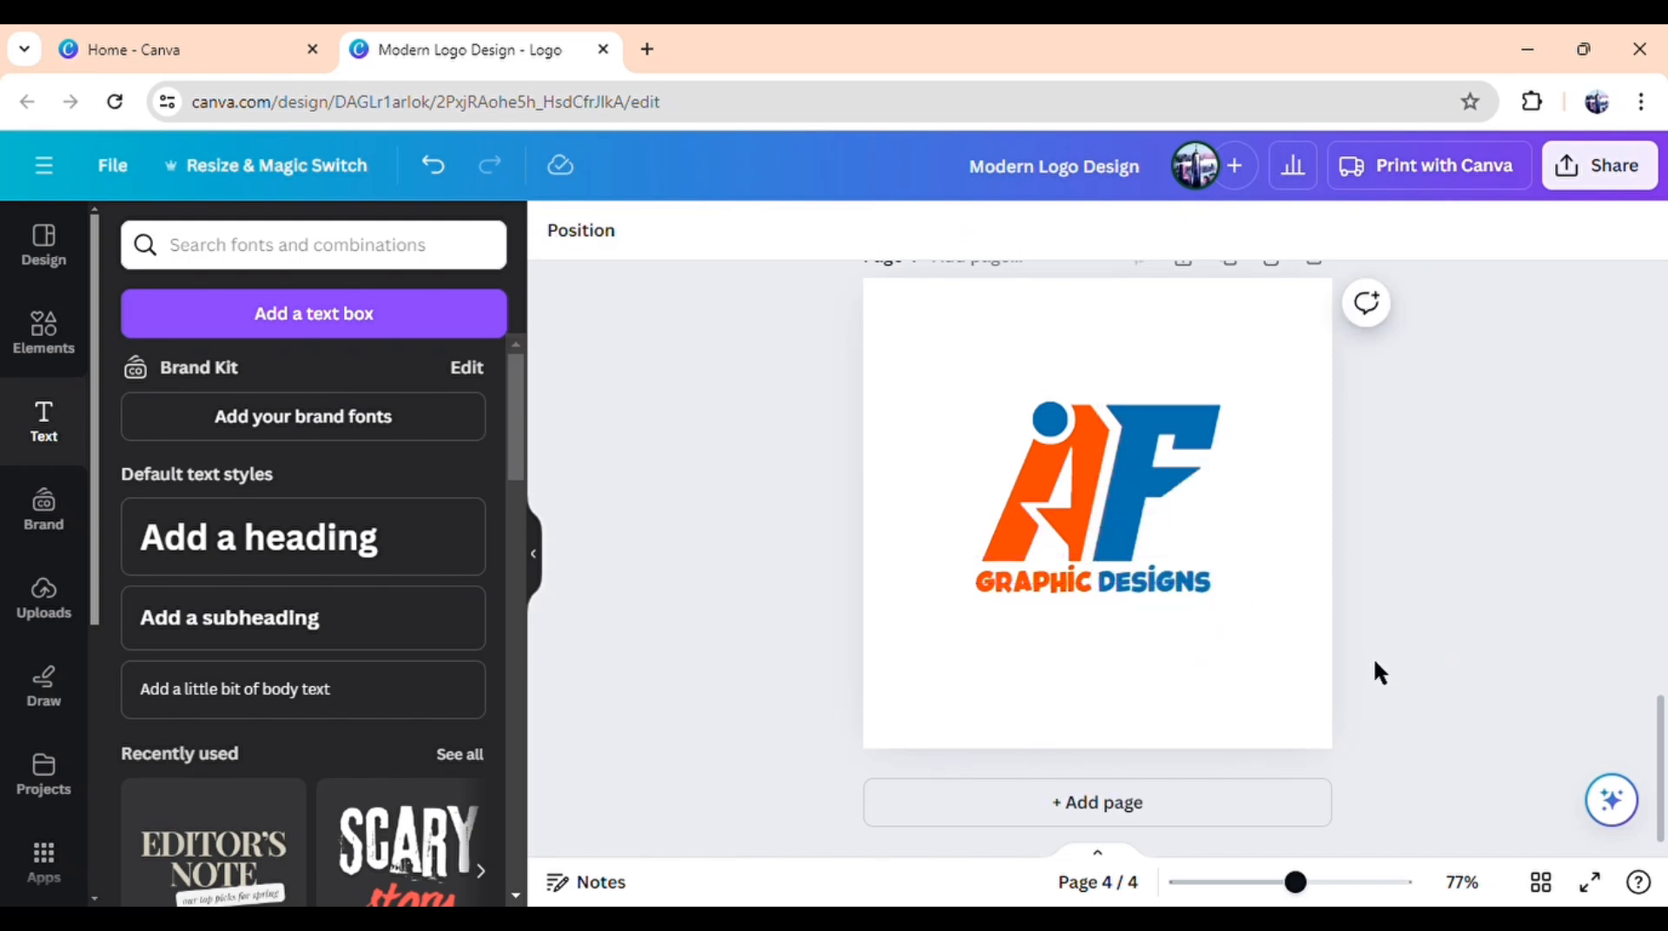
Step: Add a new blank page with a heading reading "V" in the Wasraiders font
{"action": "left_click", "coordinate": [1081, 817]}
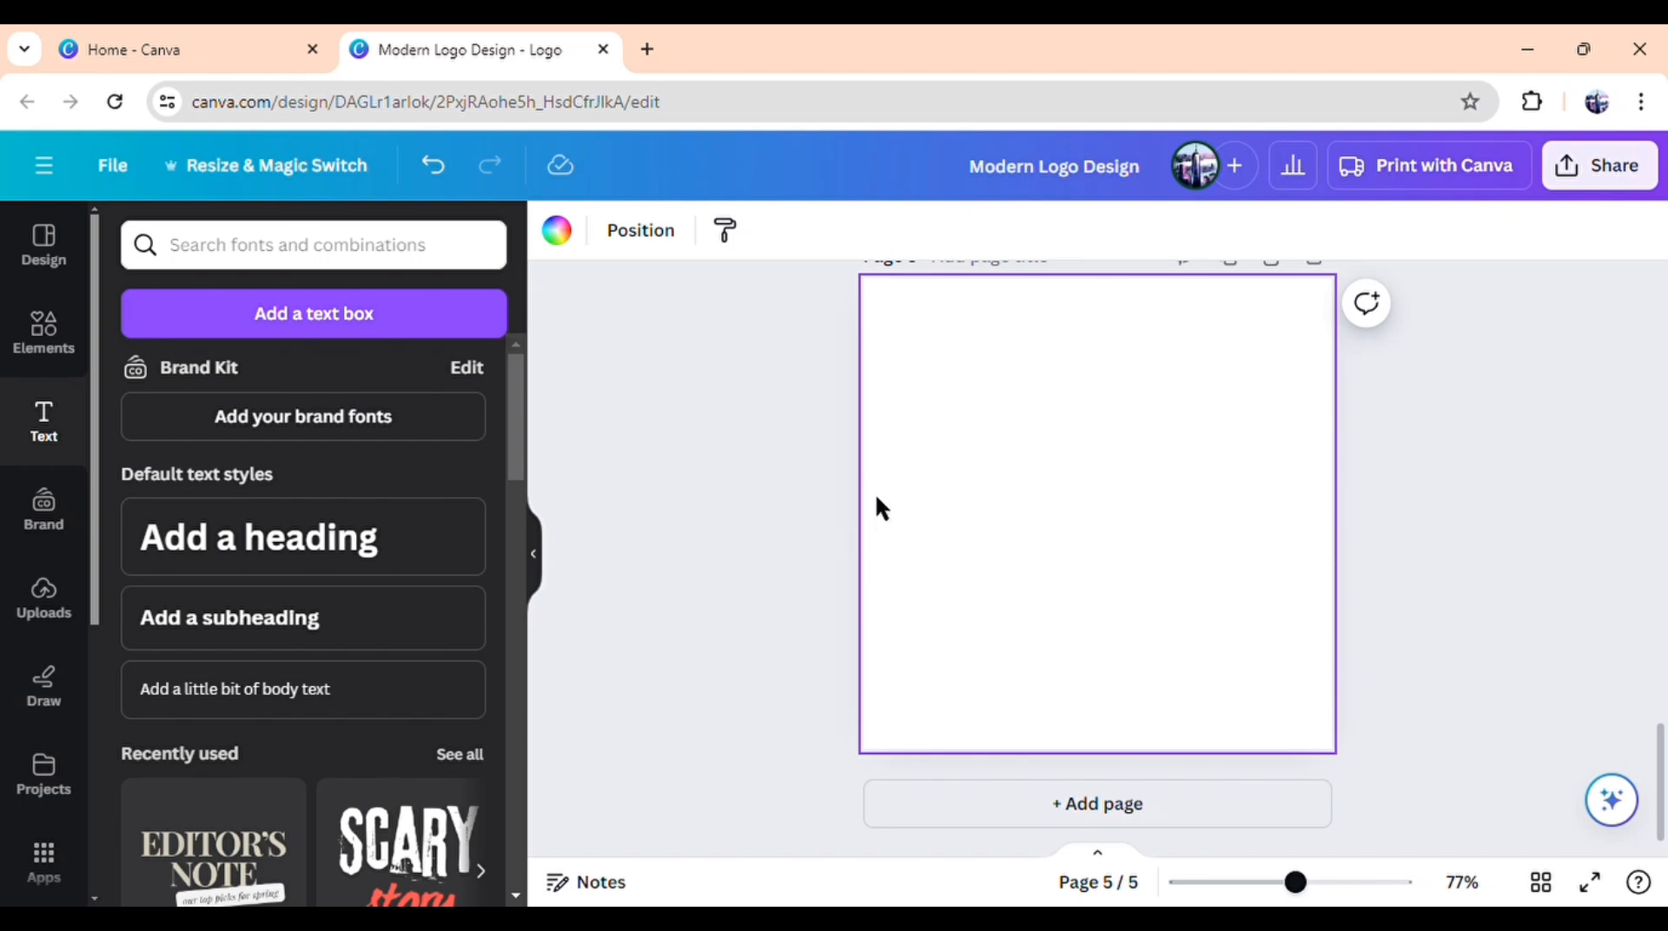
{"action": "left_click", "coordinate": [325, 553]}
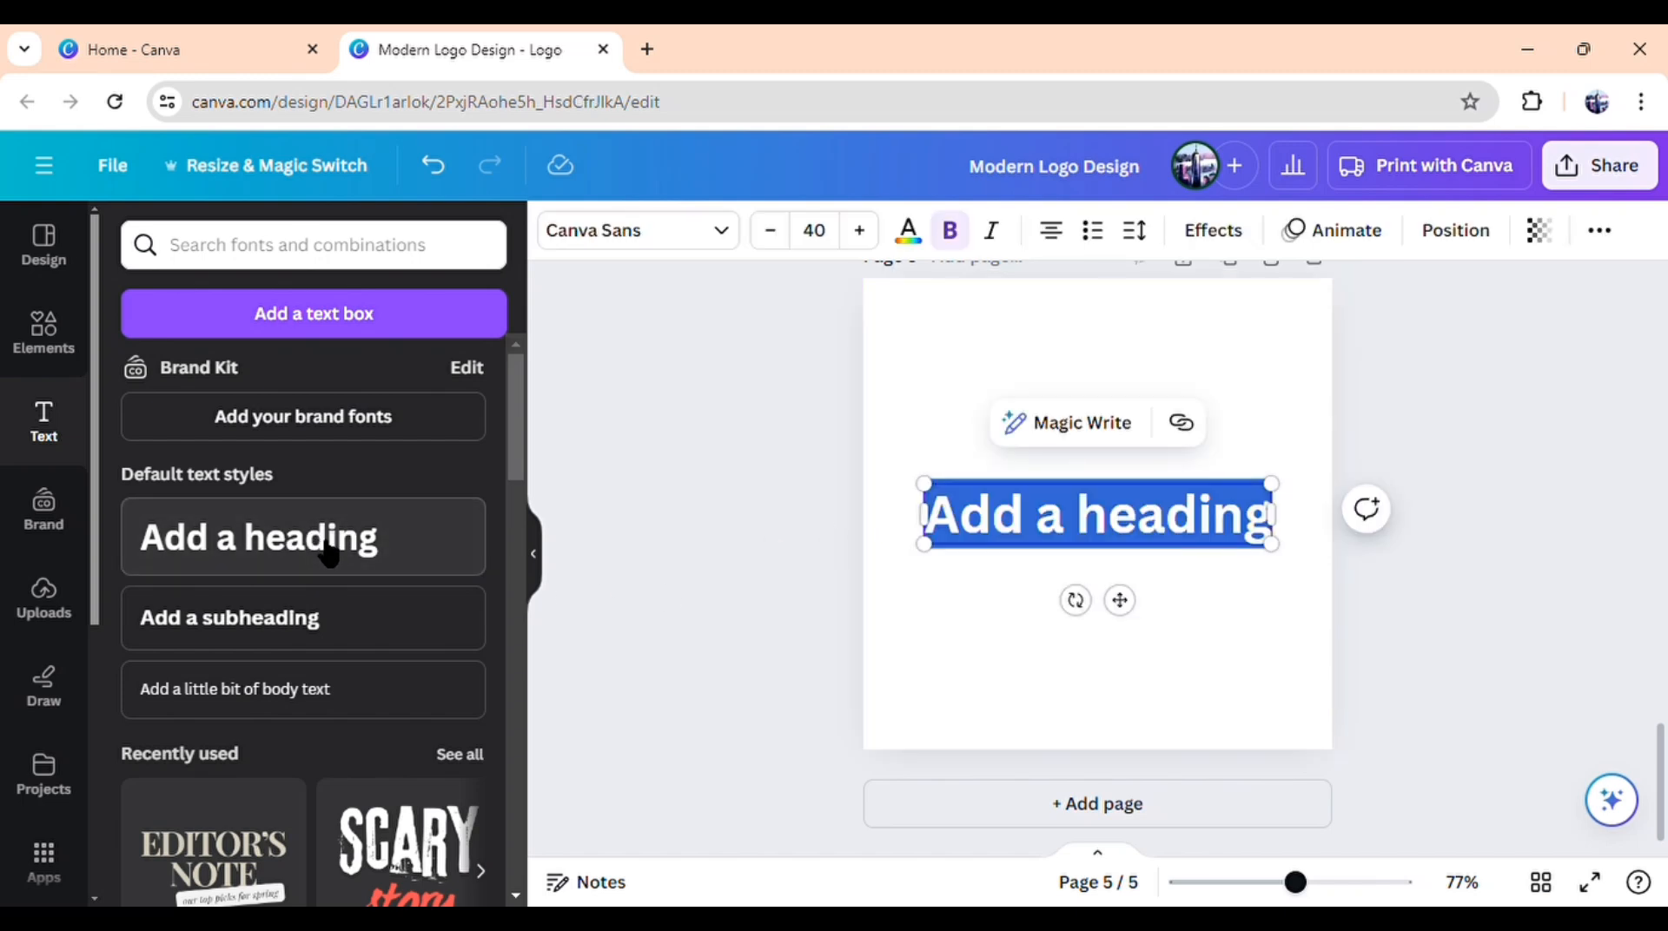
{"action": "type", "text": "V"}
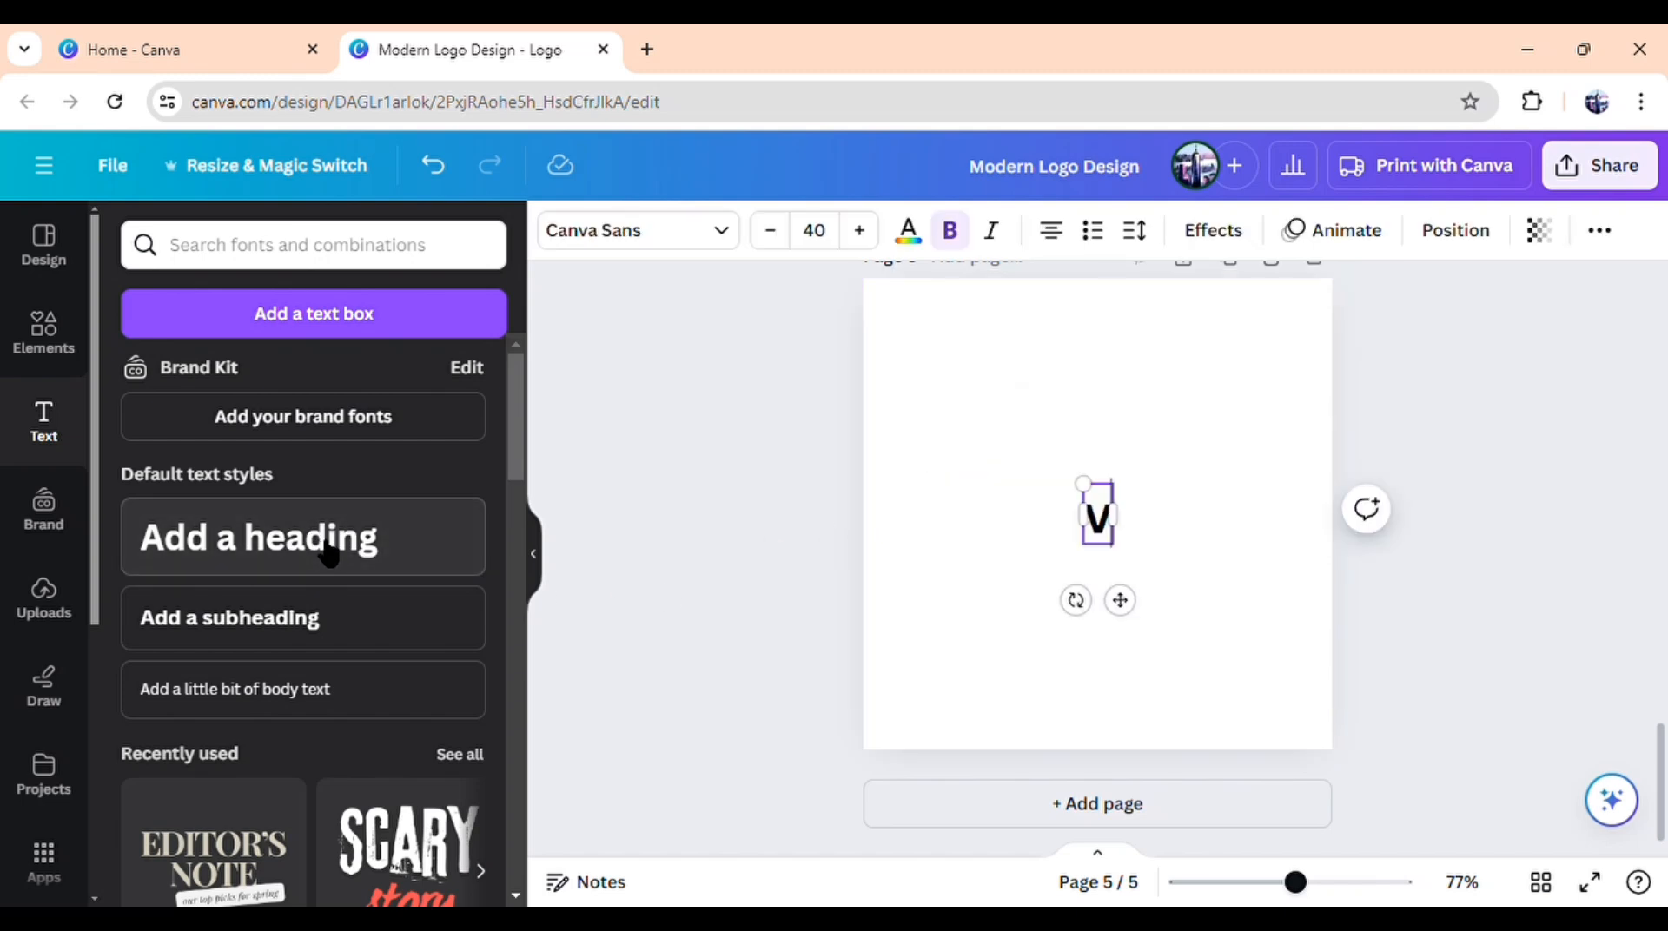
{"action": "left_click", "coordinate": [626, 230]}
{"action": "left_click", "coordinate": [386, 519]}
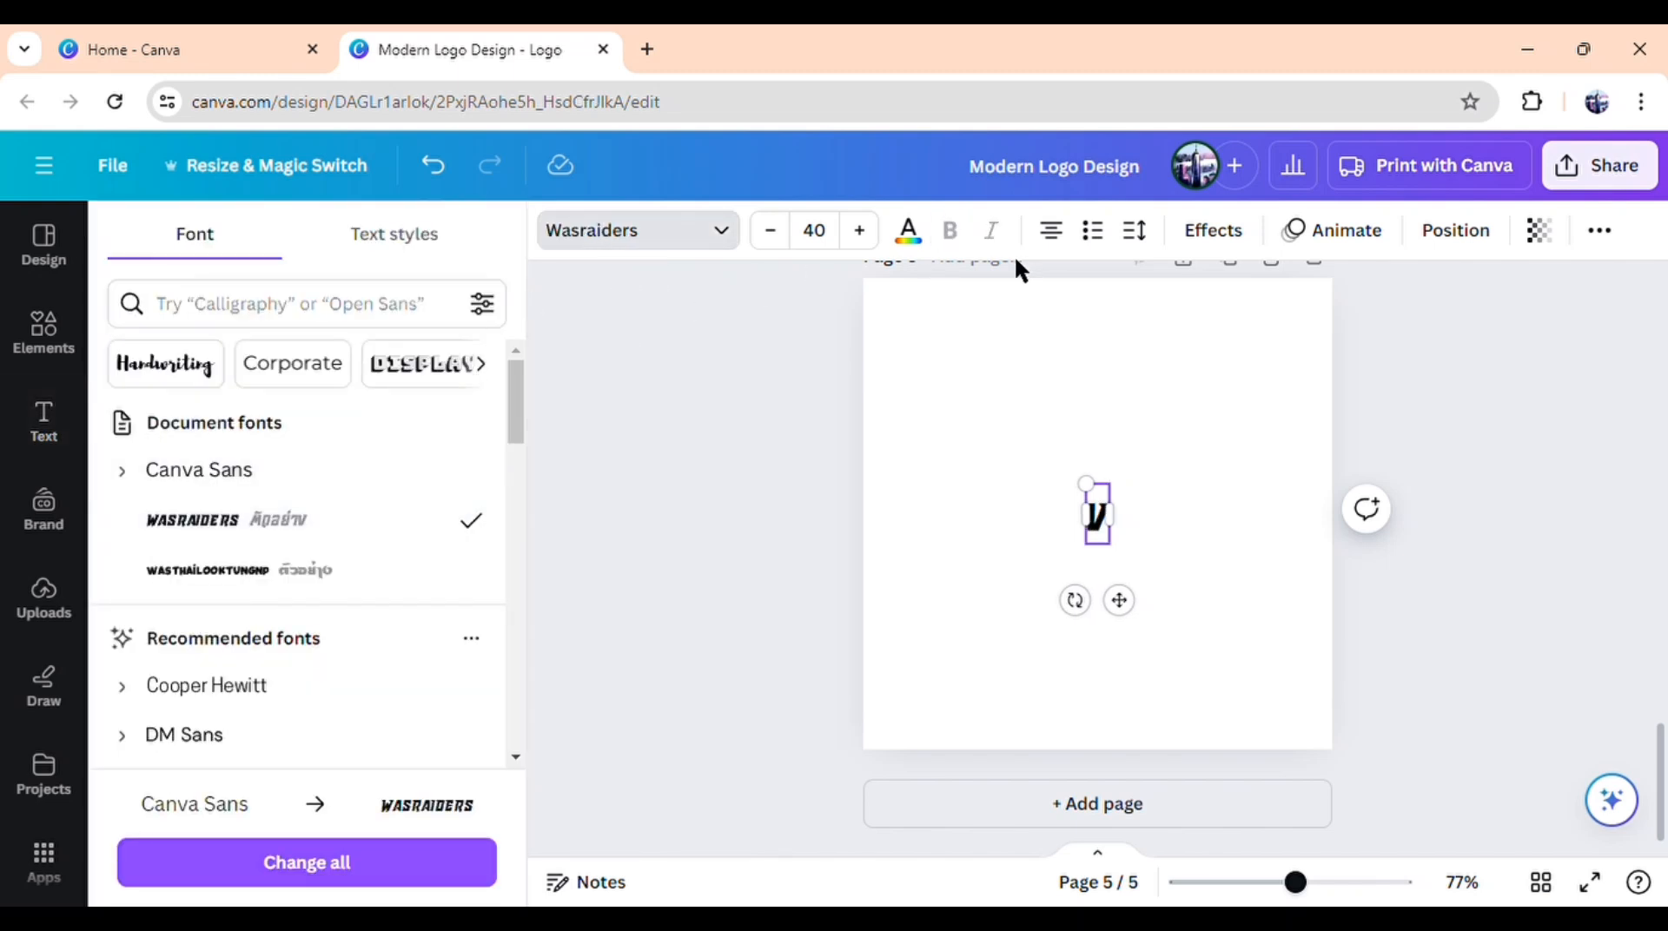
Step: Try to colour the V orange while its text is still being edited
{"action": "left_click", "coordinate": [908, 237]}
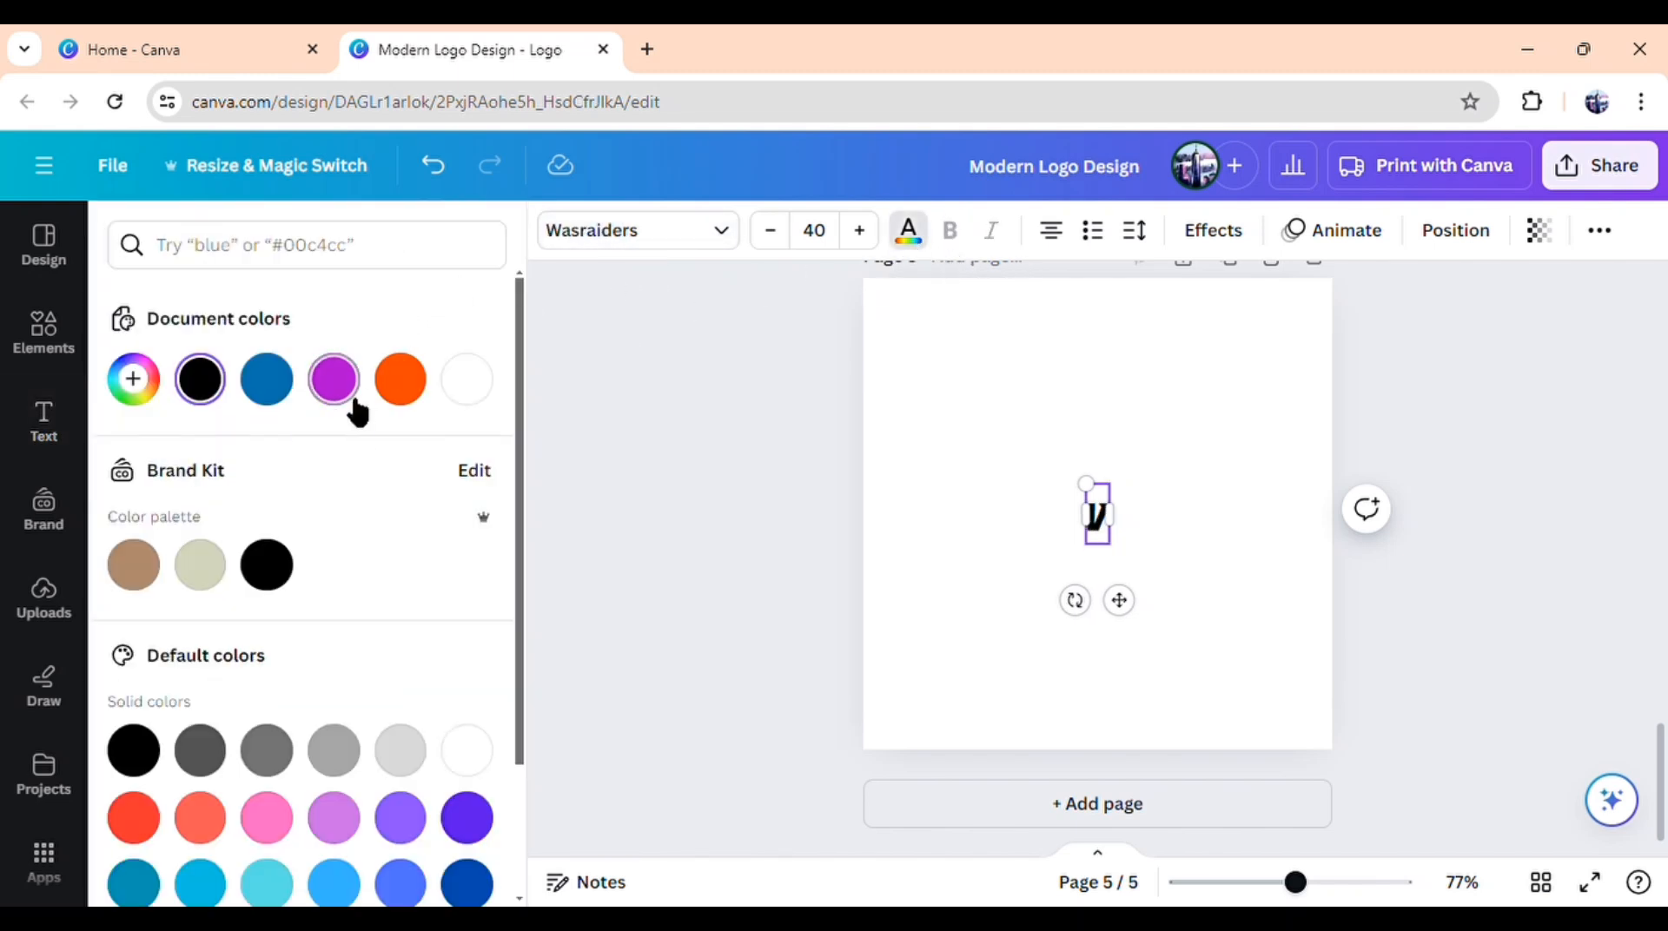
{"action": "left_click", "coordinate": [400, 382]}
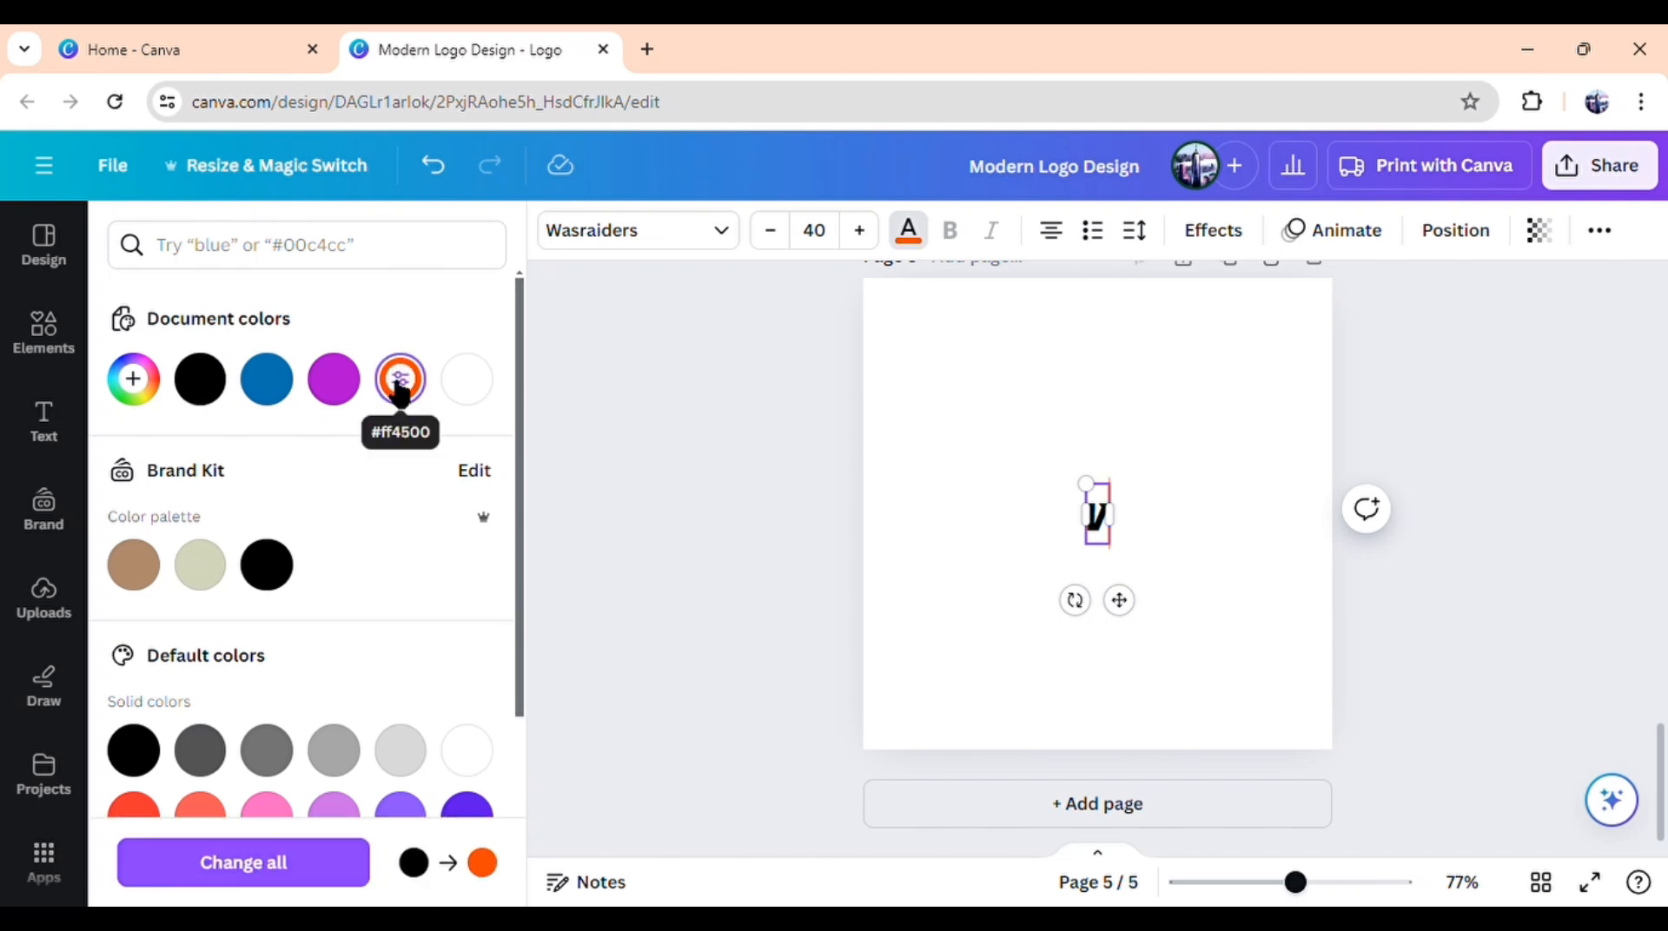
{"action": "left_click", "coordinate": [595, 542]}
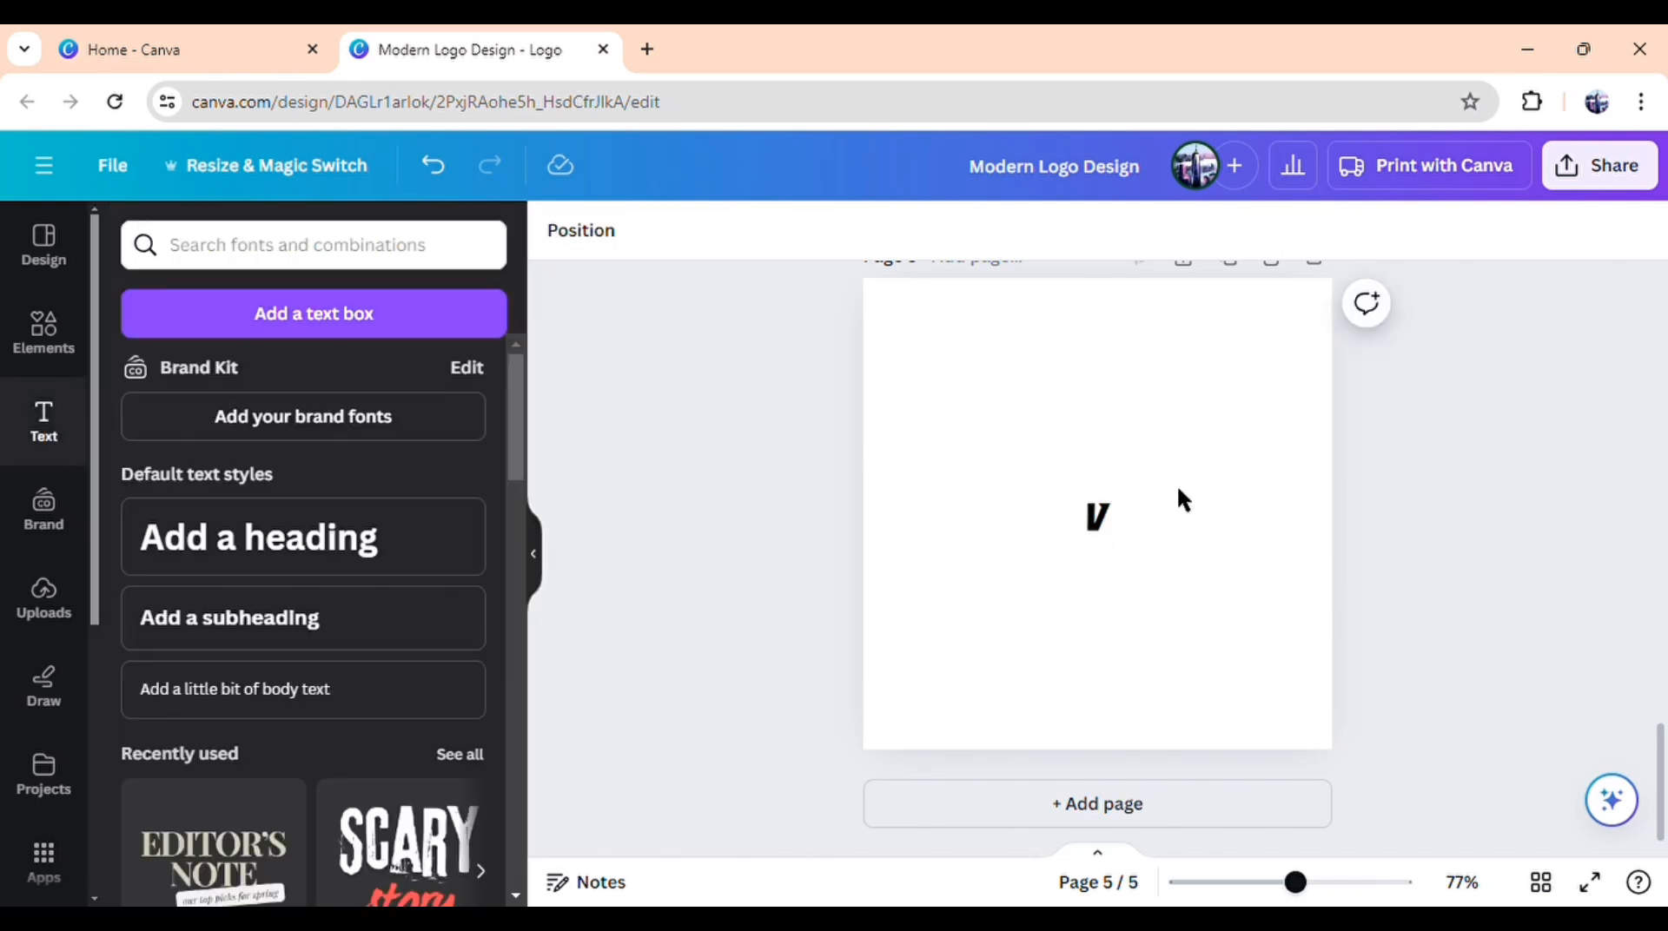
Step: Reselect the V text box and set its text colour to the document's orange
{"action": "left_click", "coordinate": [1096, 526]}
{"action": "left_click", "coordinate": [913, 236]}
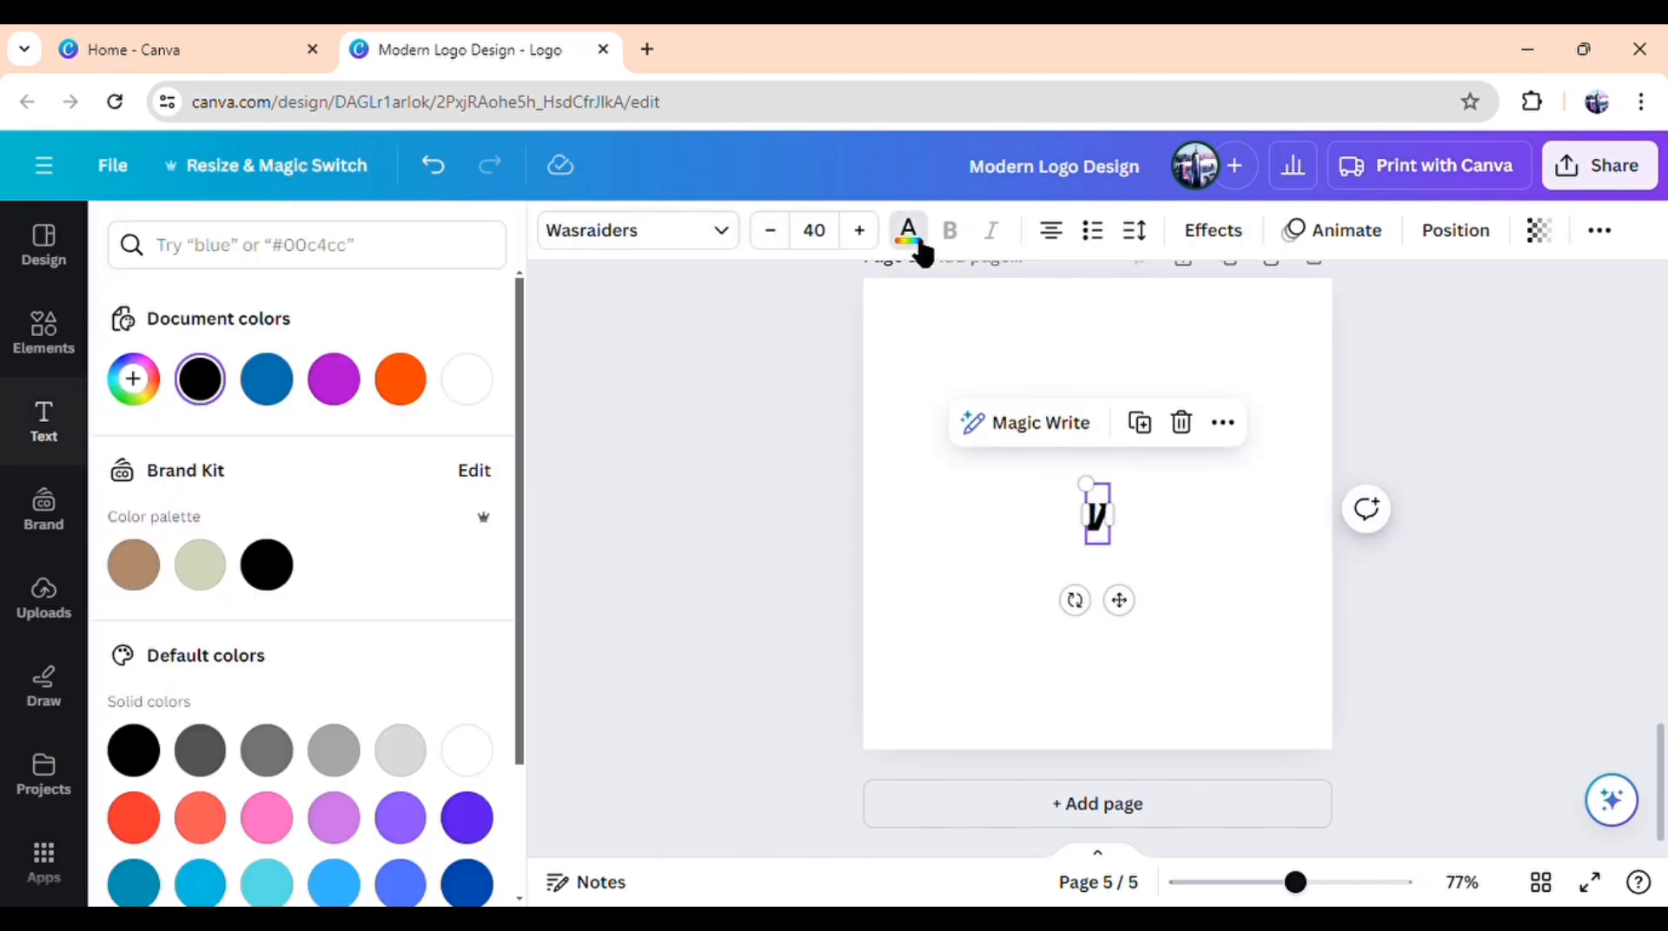
{"action": "left_click", "coordinate": [414, 387]}
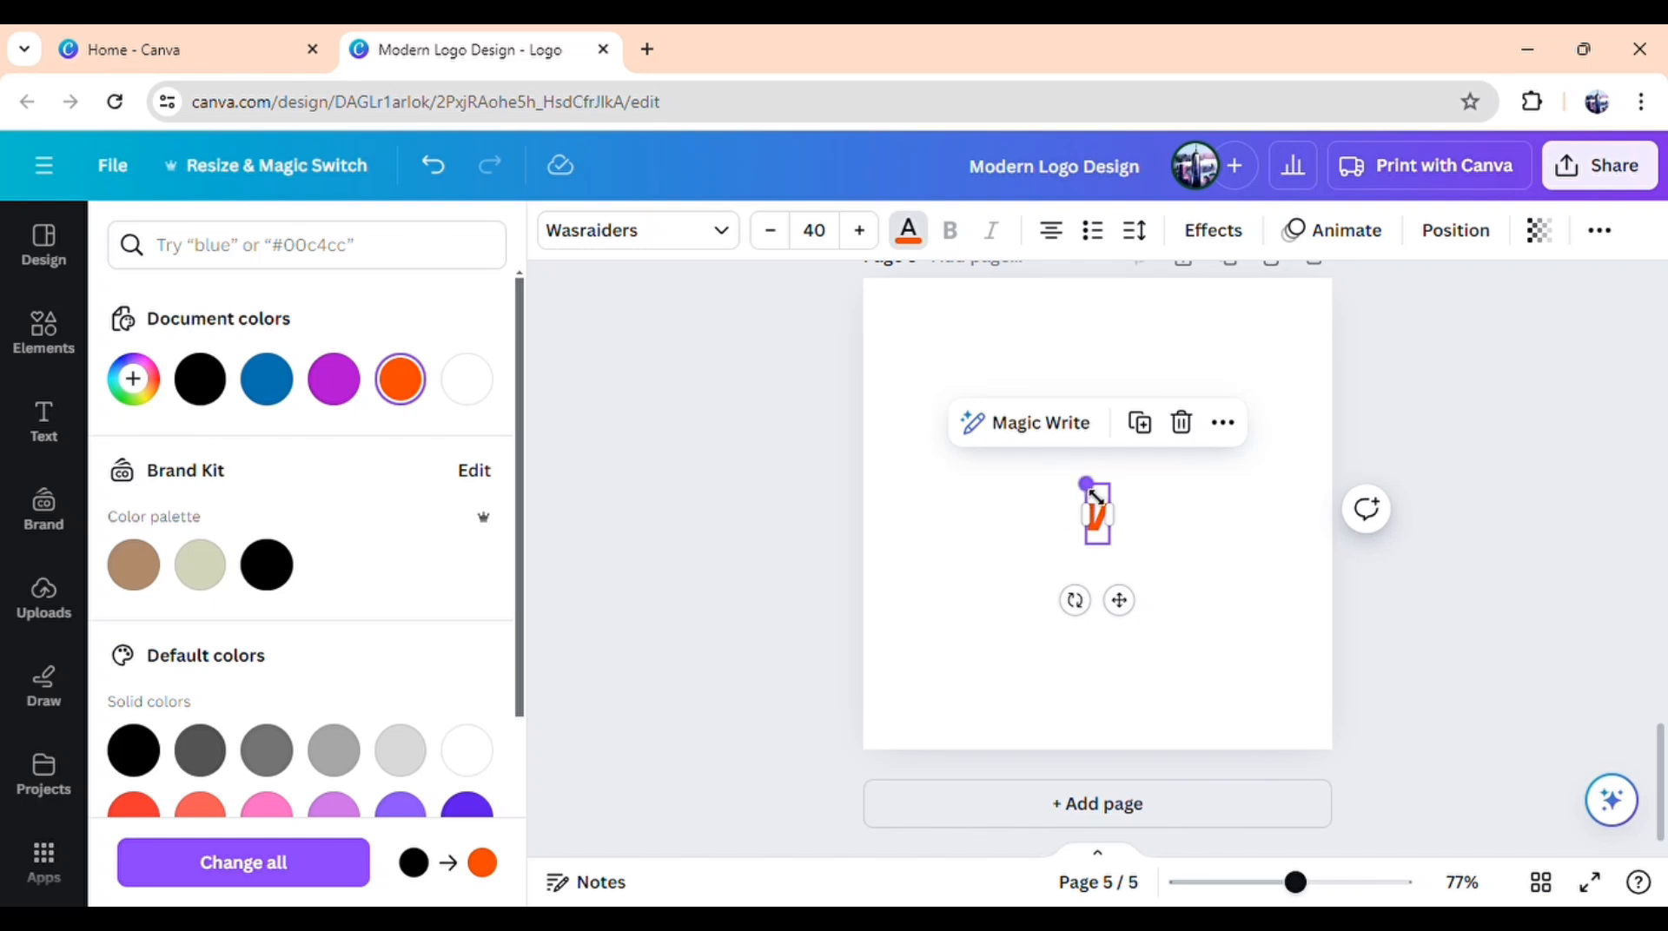
Step: Enlarge the orange V to a font size of about 224 and place it near the middle of the page
{"action": "left_click_drag", "start_coordinate": [1090, 490], "coordinate": [1036, 420]}
{"action": "left_click_drag", "start_coordinate": [984, 369], "coordinate": [953, 351]}
{"action": "left_click", "coordinate": [775, 515]}
{"action": "left_click_drag", "start_coordinate": [1060, 487], "coordinate": [1064, 545]}
{"action": "left_click_drag", "start_coordinate": [1127, 617], "coordinate": [1163, 705]}
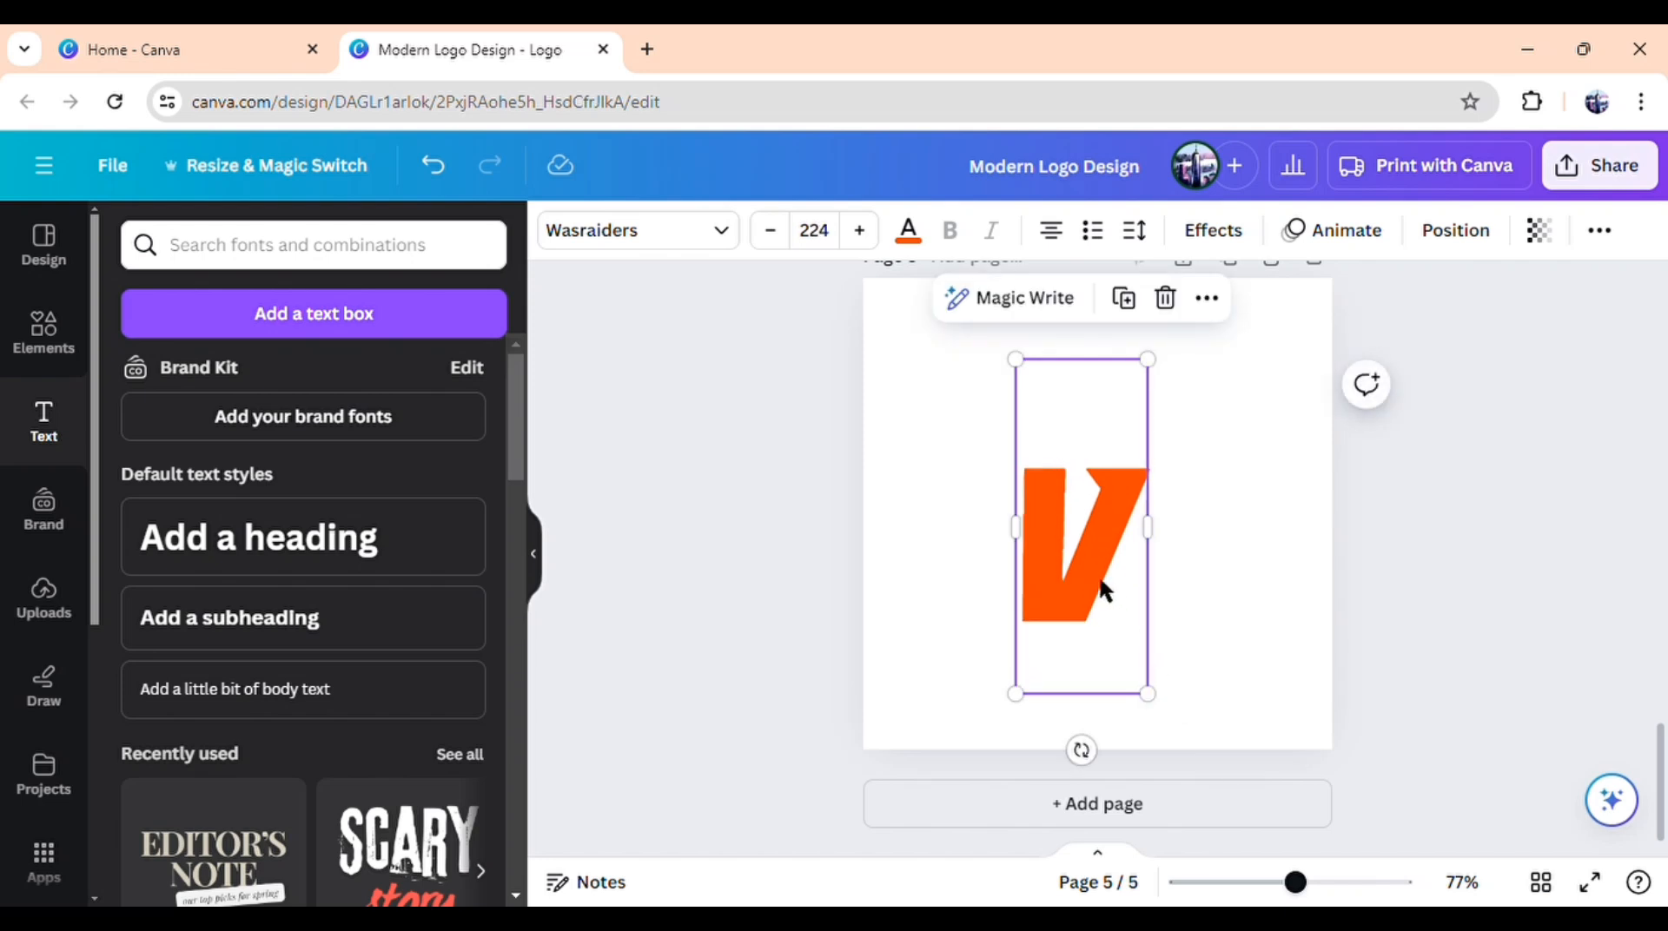
Step: Duplicate the orange V, change the copy's letter to "G", and place it slightly overlapping the original V
{"action": "left_click_drag", "start_coordinate": [1103, 585], "coordinate": [1158, 487]}
{"action": "left_click", "coordinate": [1093, 698]}
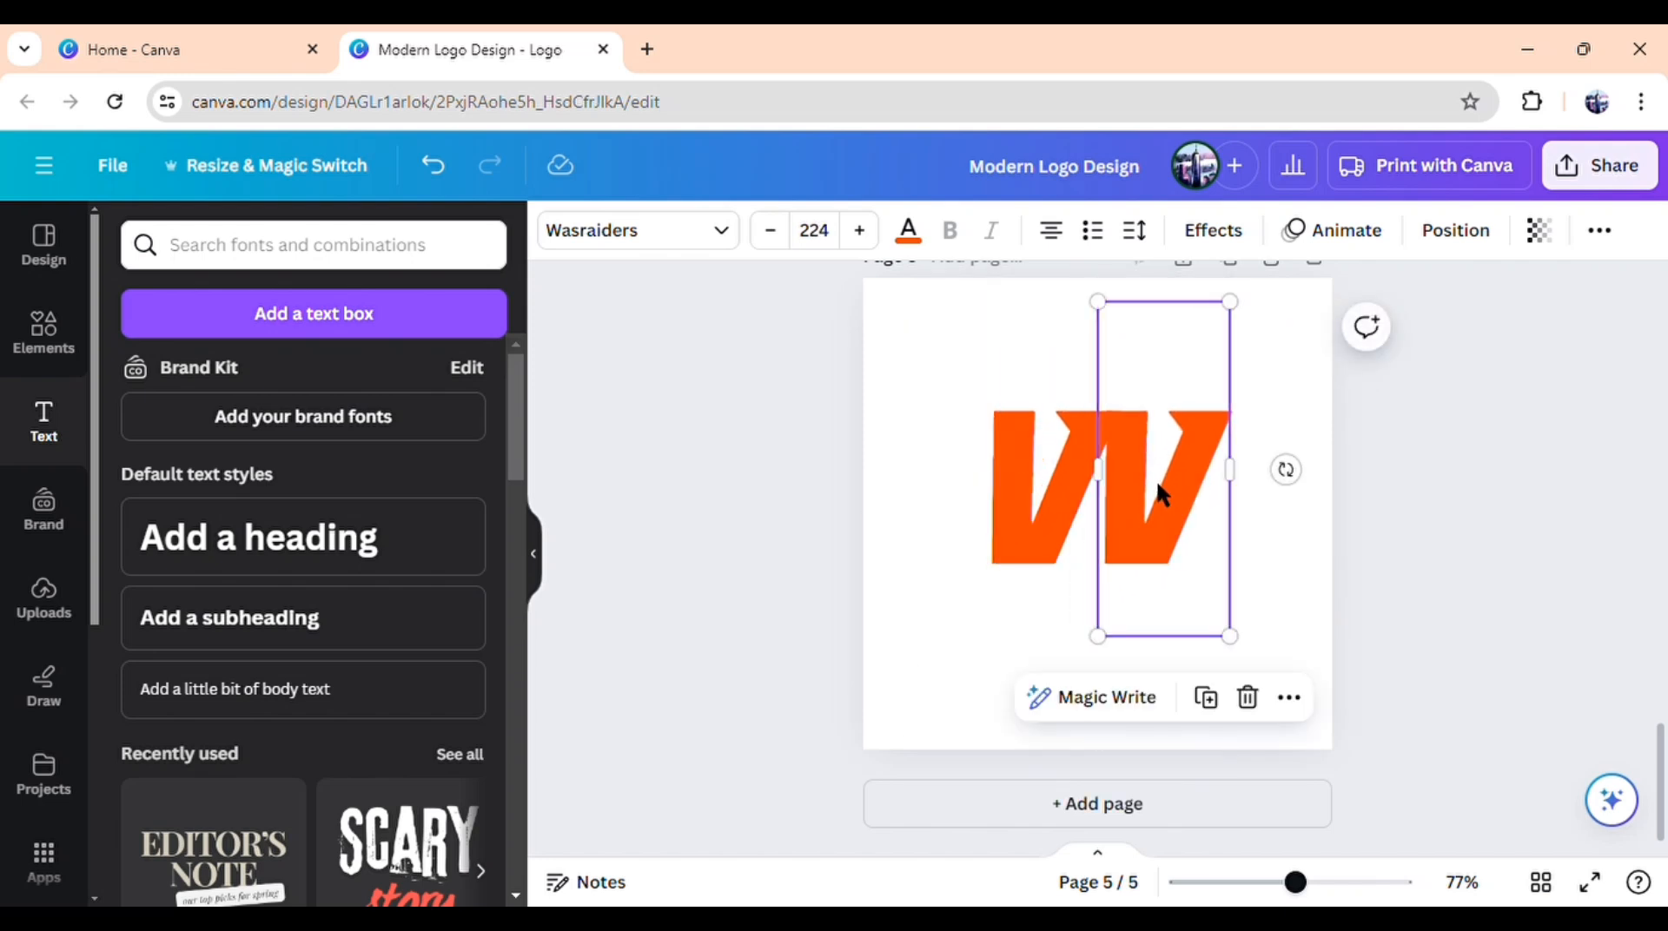
{"action": "double_click", "coordinate": [1158, 488]}
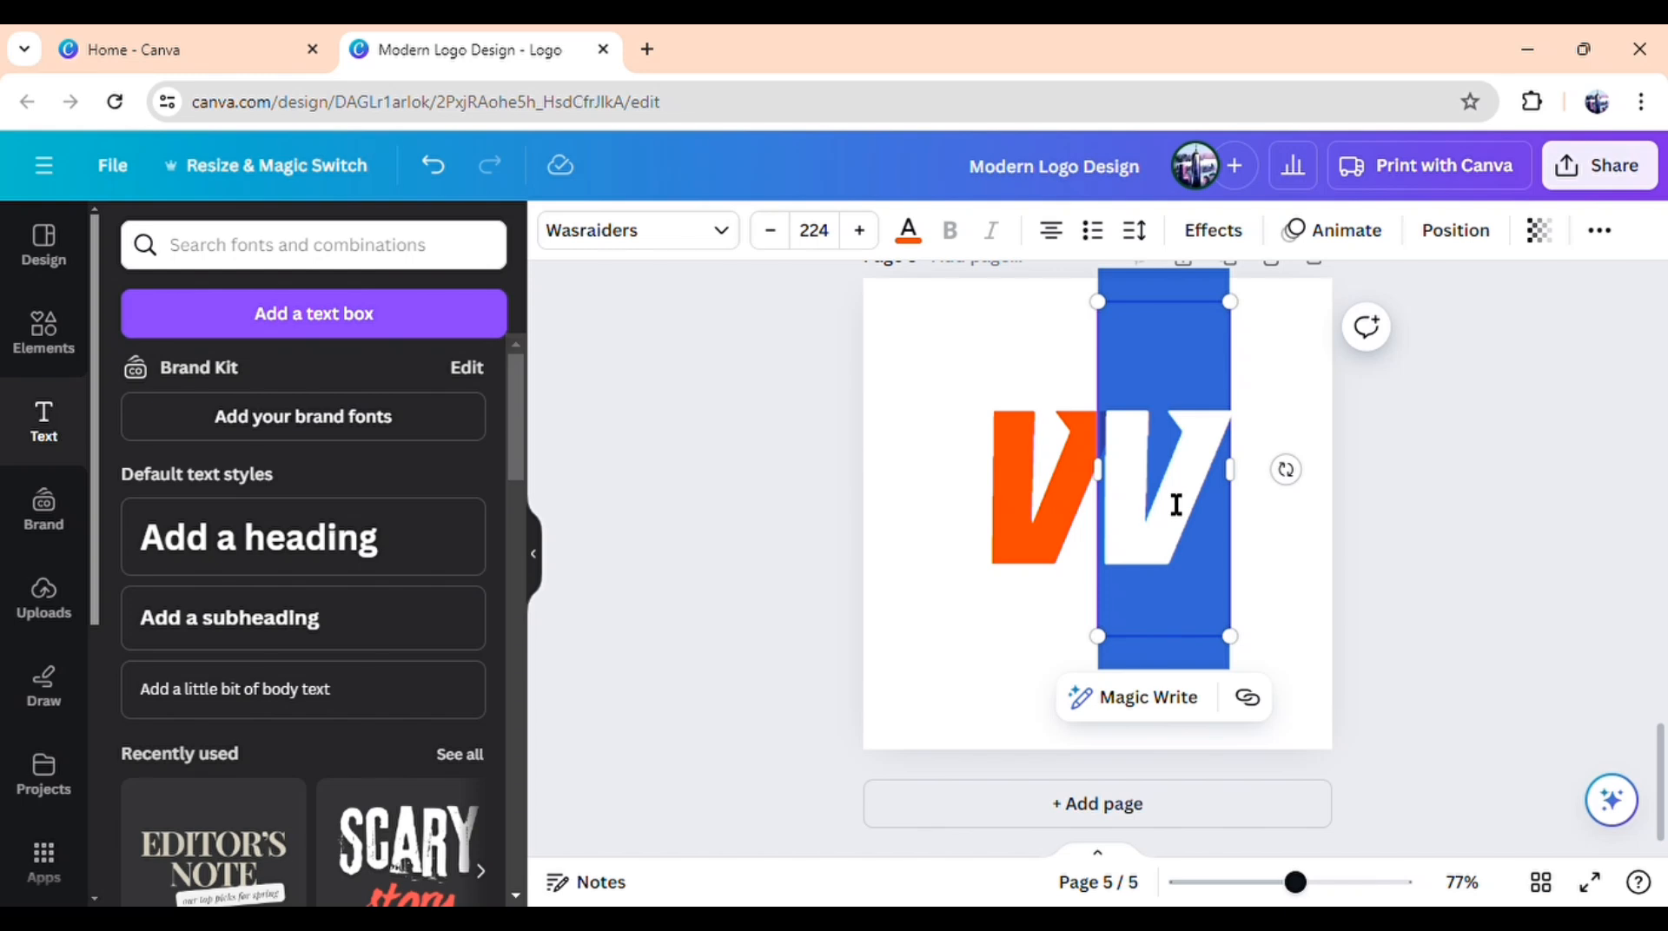
{"action": "type", "text": "G"}
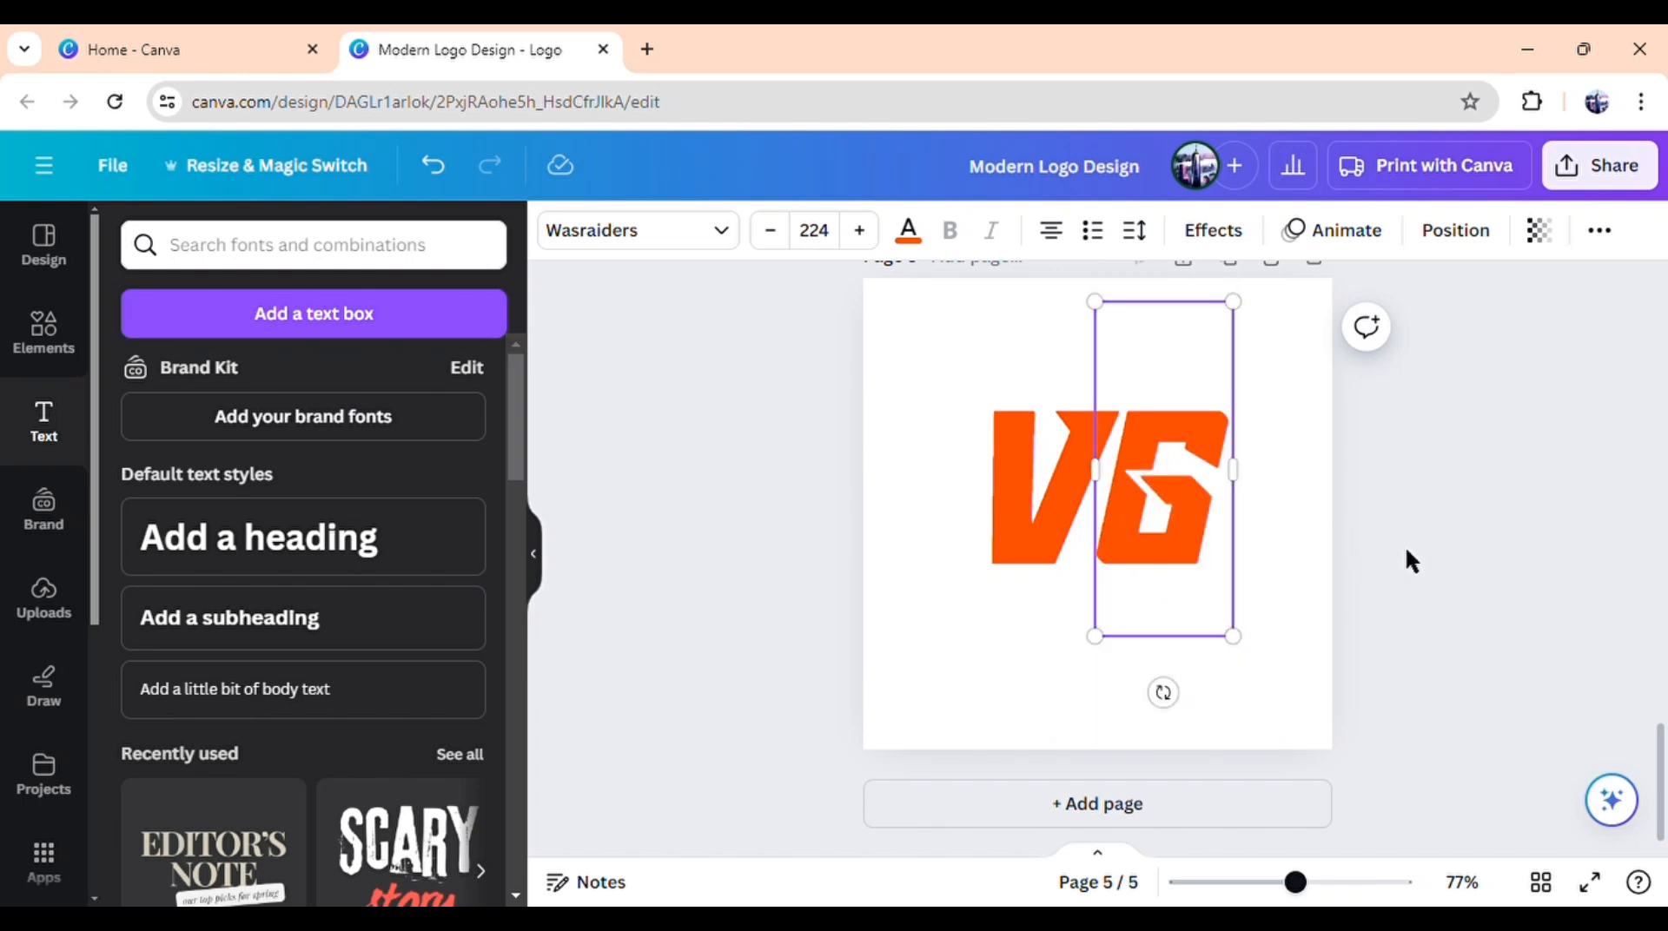
{"action": "left_click_drag", "start_coordinate": [1200, 526], "coordinate": [1154, 536]}
Step: Apply the Outline text effect in white to the G and adjust its position against the V
{"action": "left_click", "coordinate": [1203, 229]}
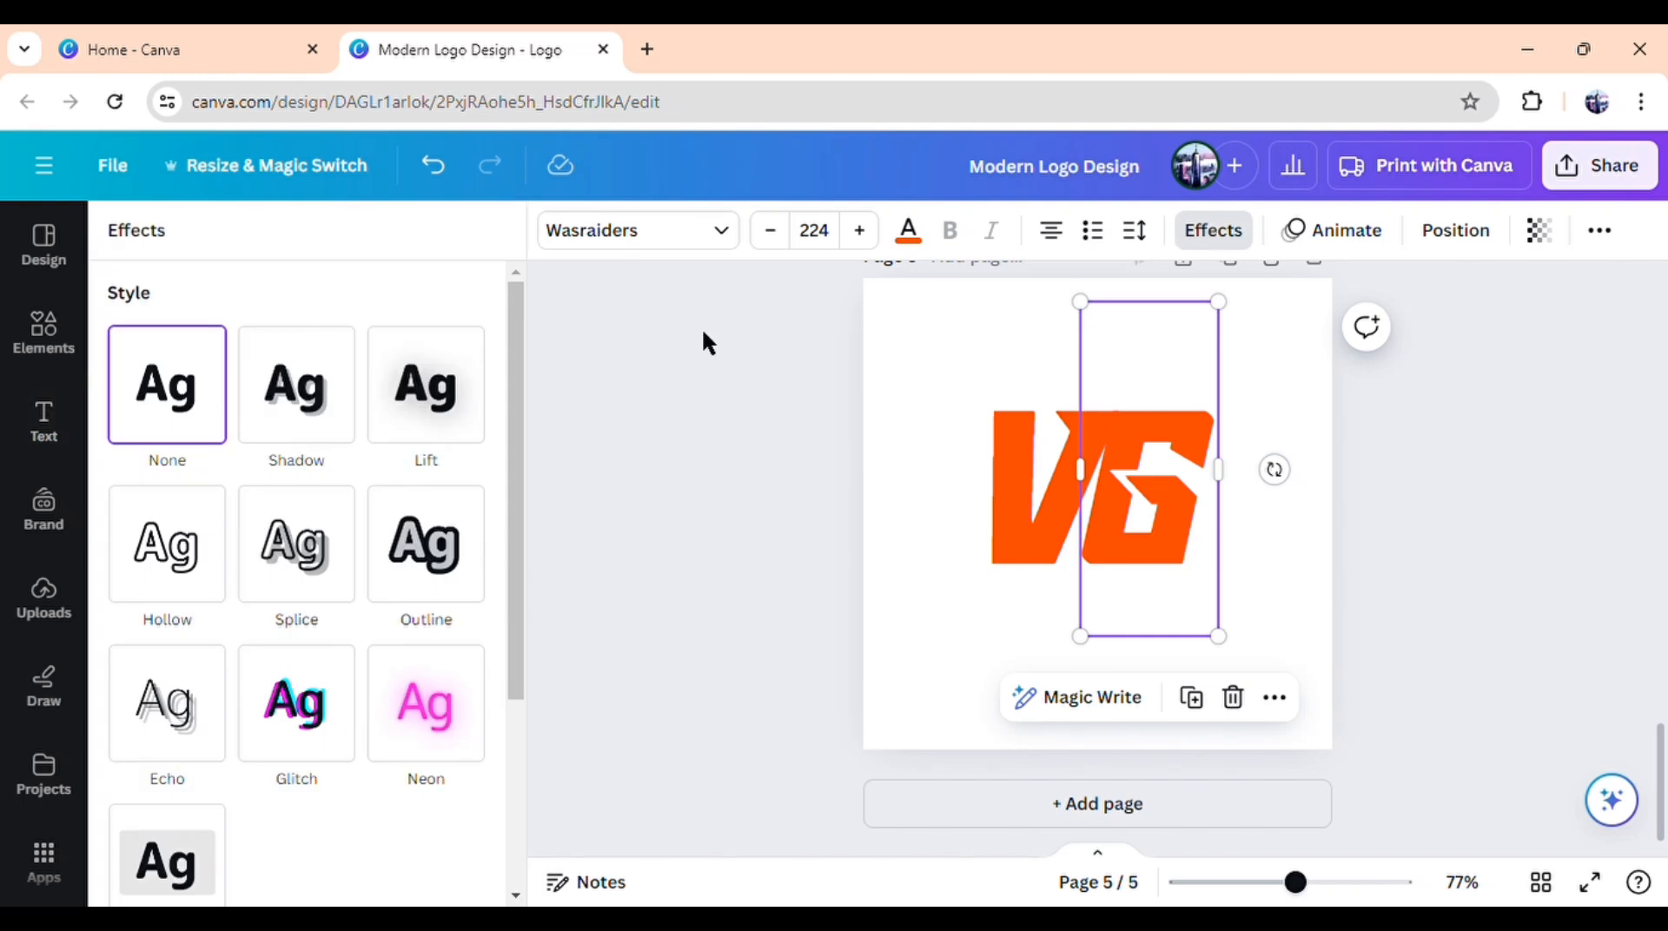
{"action": "left_click", "coordinate": [461, 566]}
{"action": "left_click", "coordinate": [467, 761]}
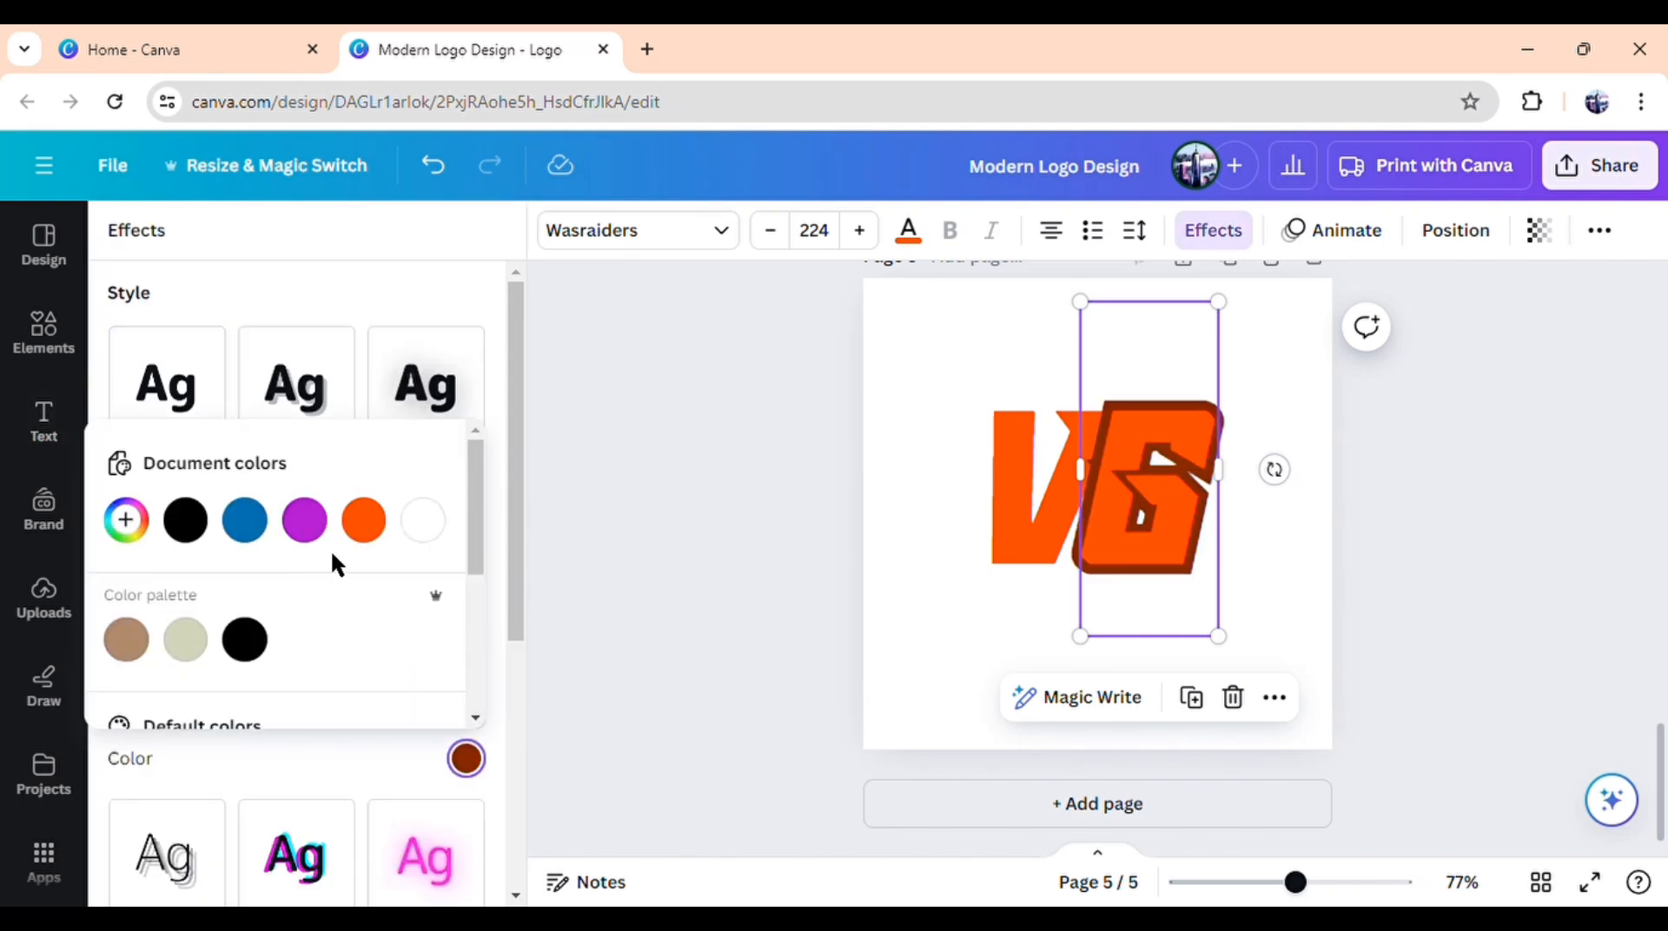
{"action": "left_click", "coordinate": [425, 537]}
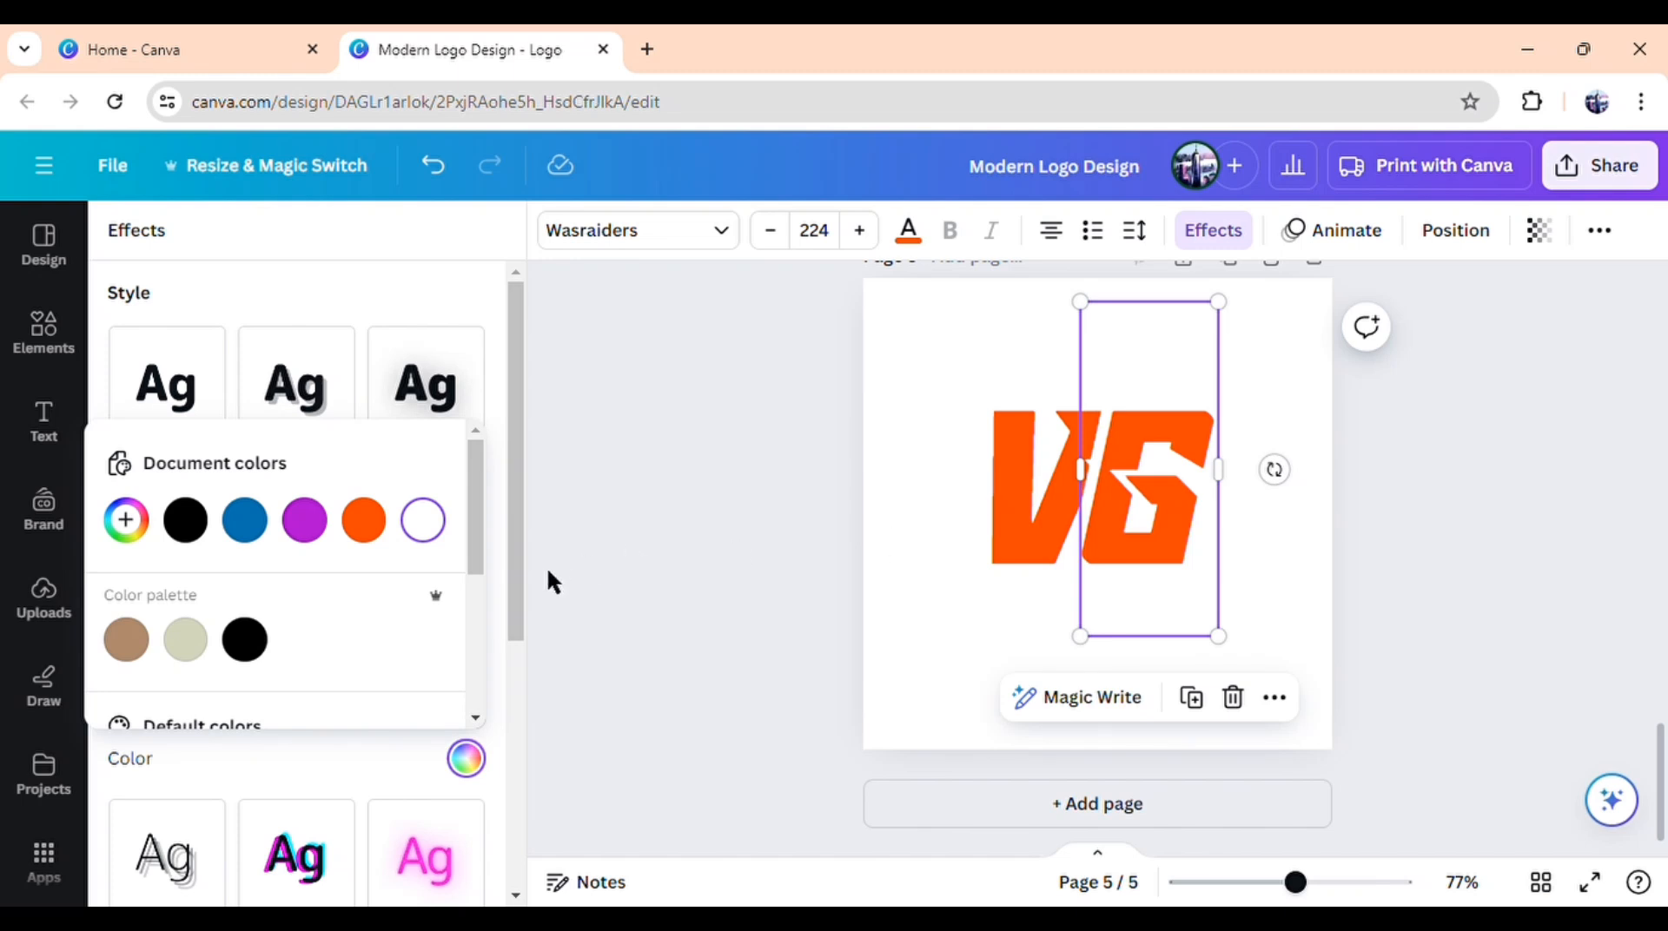
{"action": "left_click_drag", "start_coordinate": [1155, 483], "coordinate": [1171, 502]}
{"action": "left_click", "coordinate": [601, 680]}
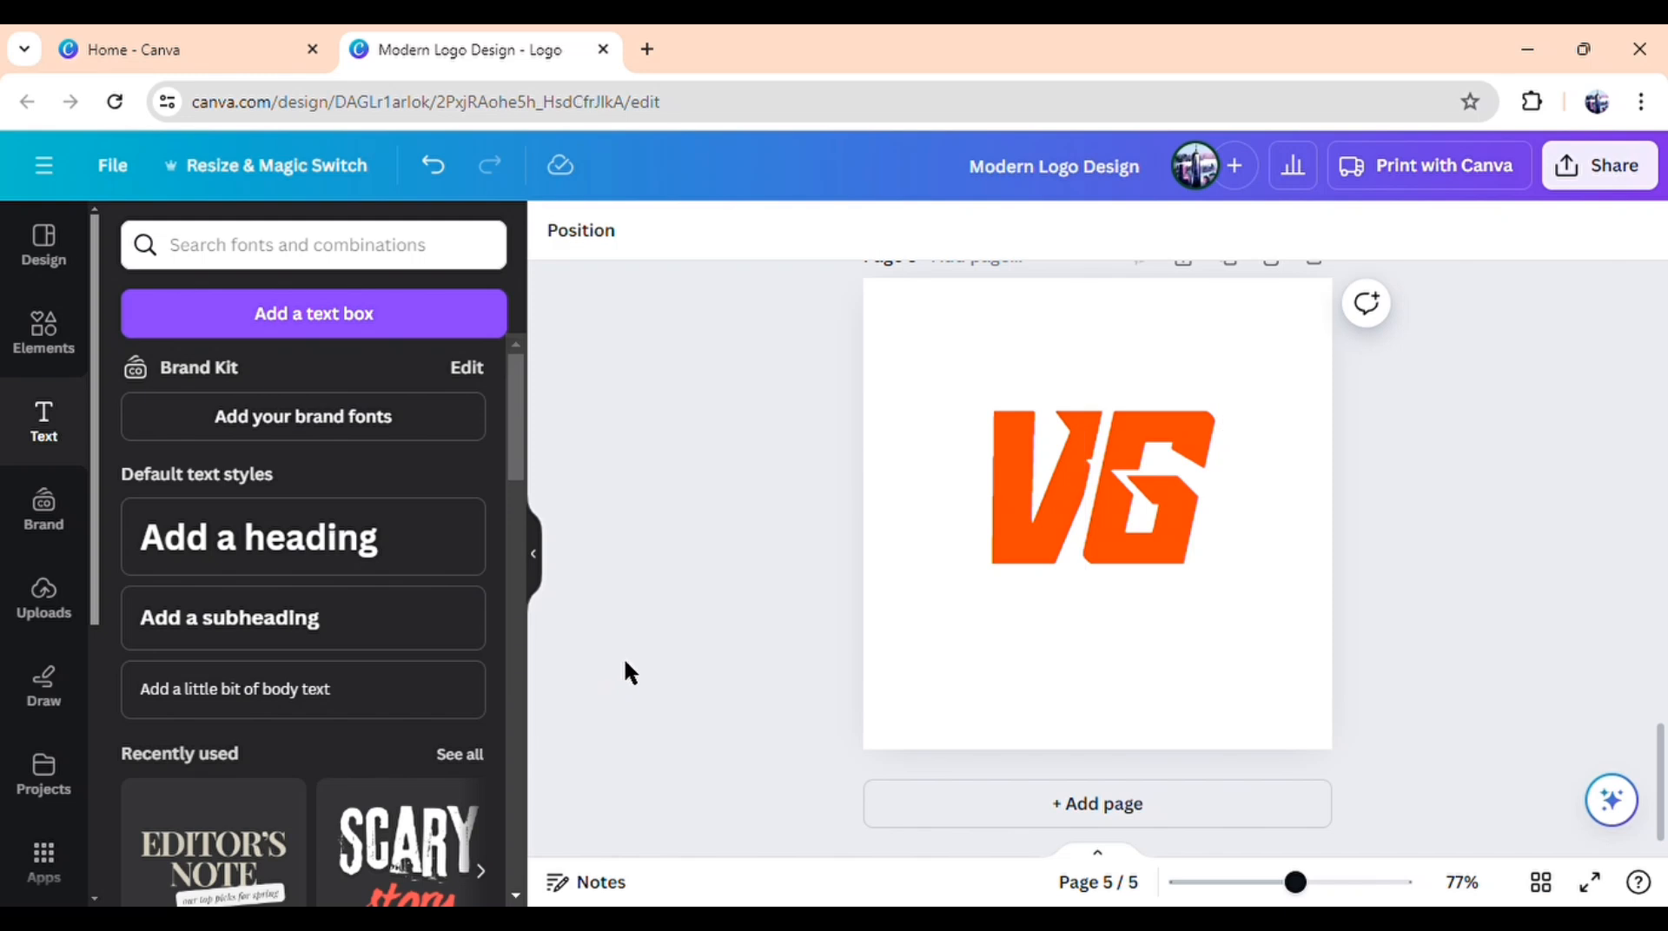
Step: Paste the copied brown circle onto the page and move it into the empty area below the V
{"action": "key", "text": "ctrl+v"}
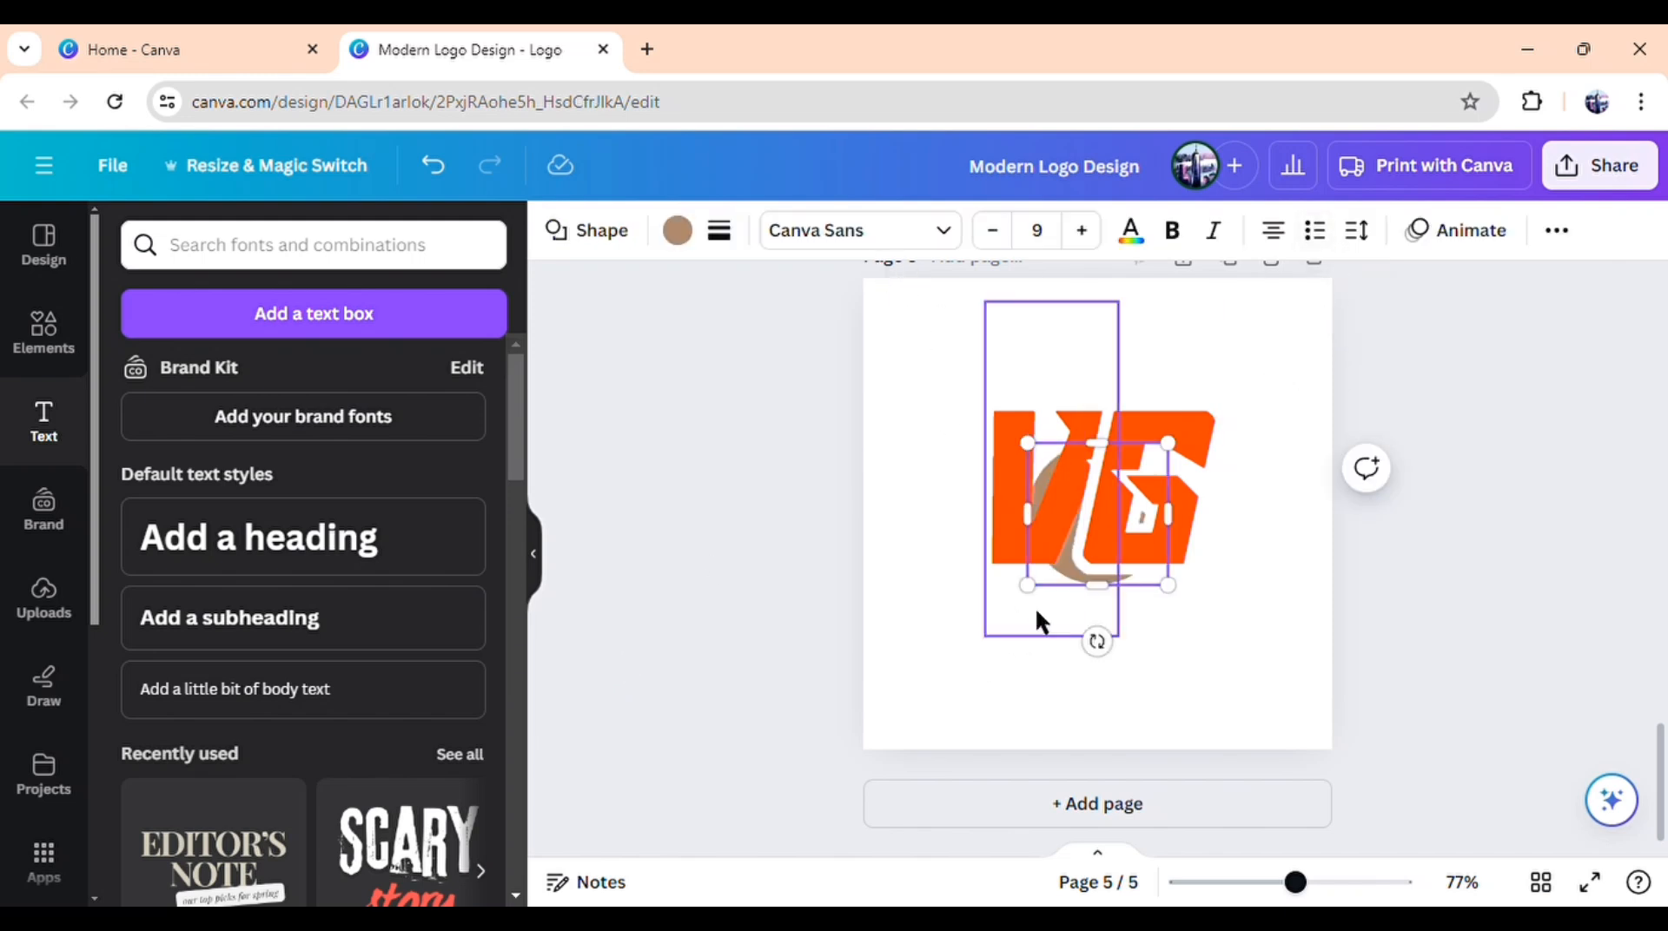
{"action": "left_click_drag", "start_coordinate": [1077, 569], "coordinate": [962, 695]}
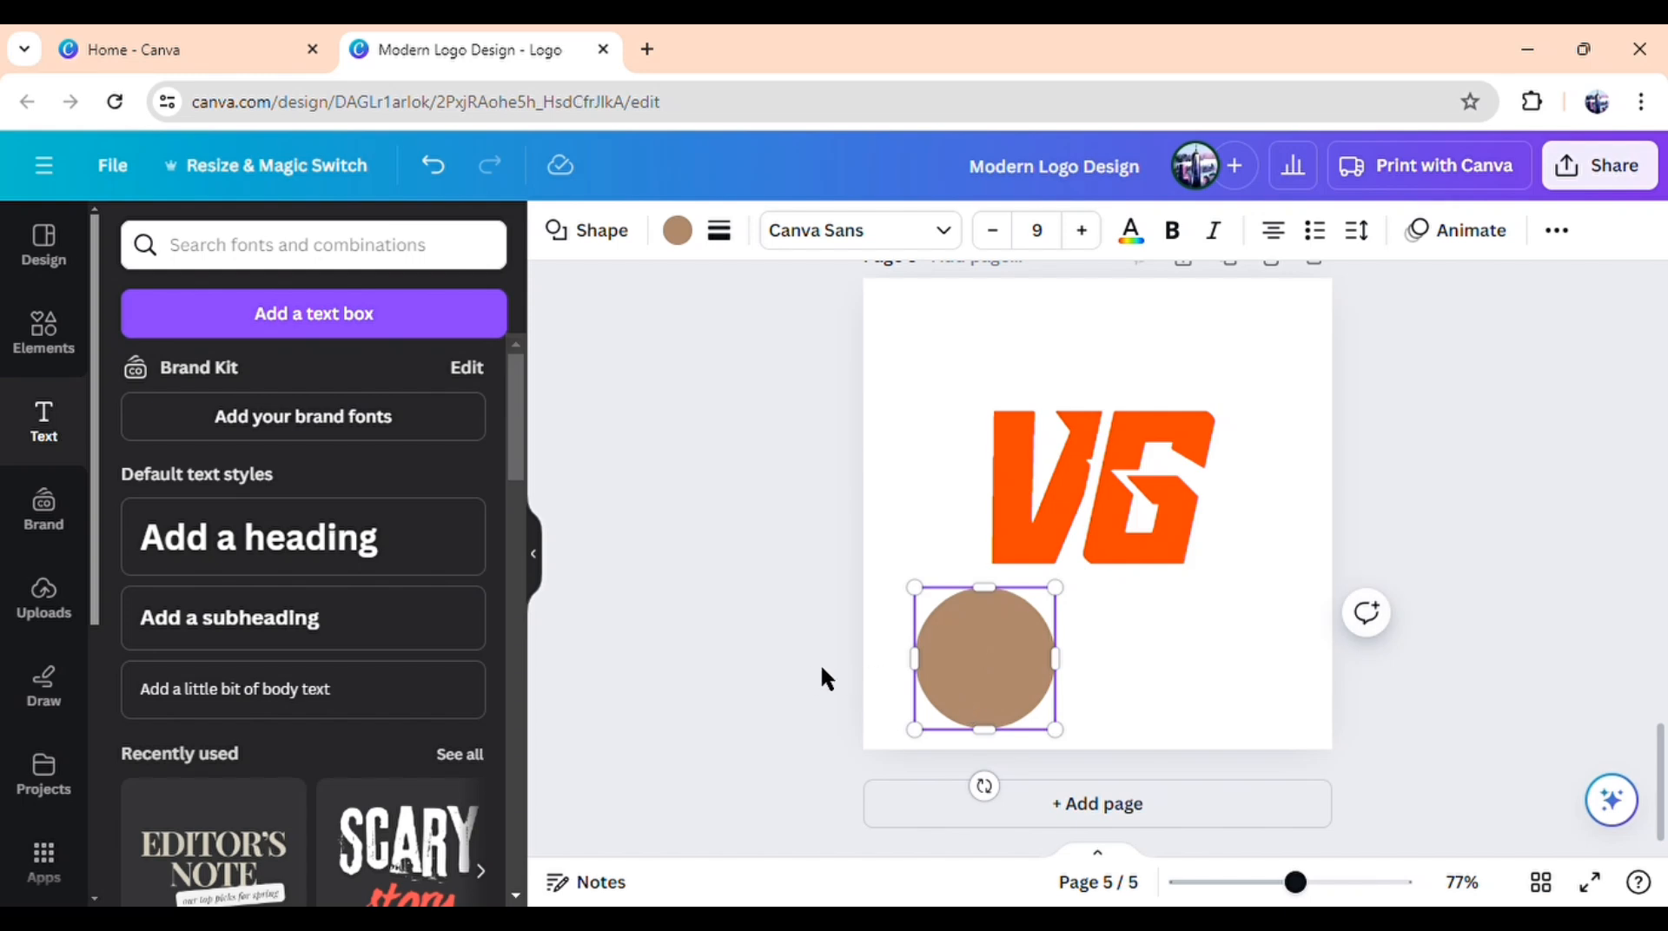
{"action": "left_click", "coordinate": [798, 680]}
Step: Bring the brown circle to the front and fill it with the document's white
{"action": "left_click", "coordinate": [933, 654]}
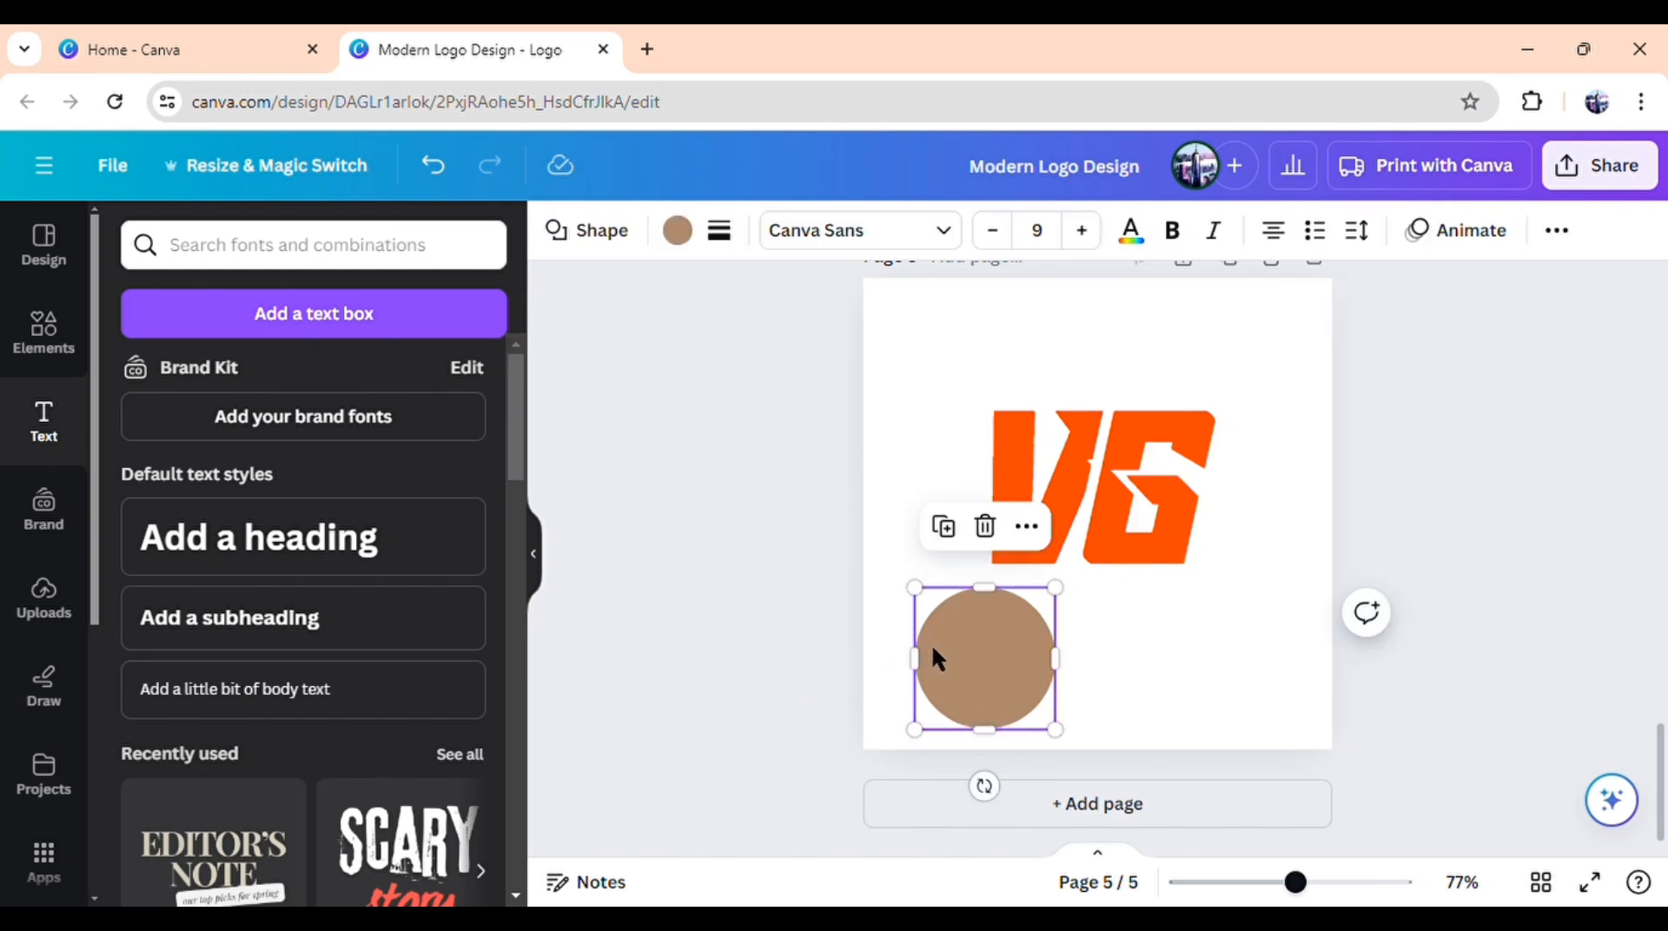
{"action": "left_click", "coordinate": [1026, 527]}
{"action": "mouse_move", "coordinate": [1102, 462]}
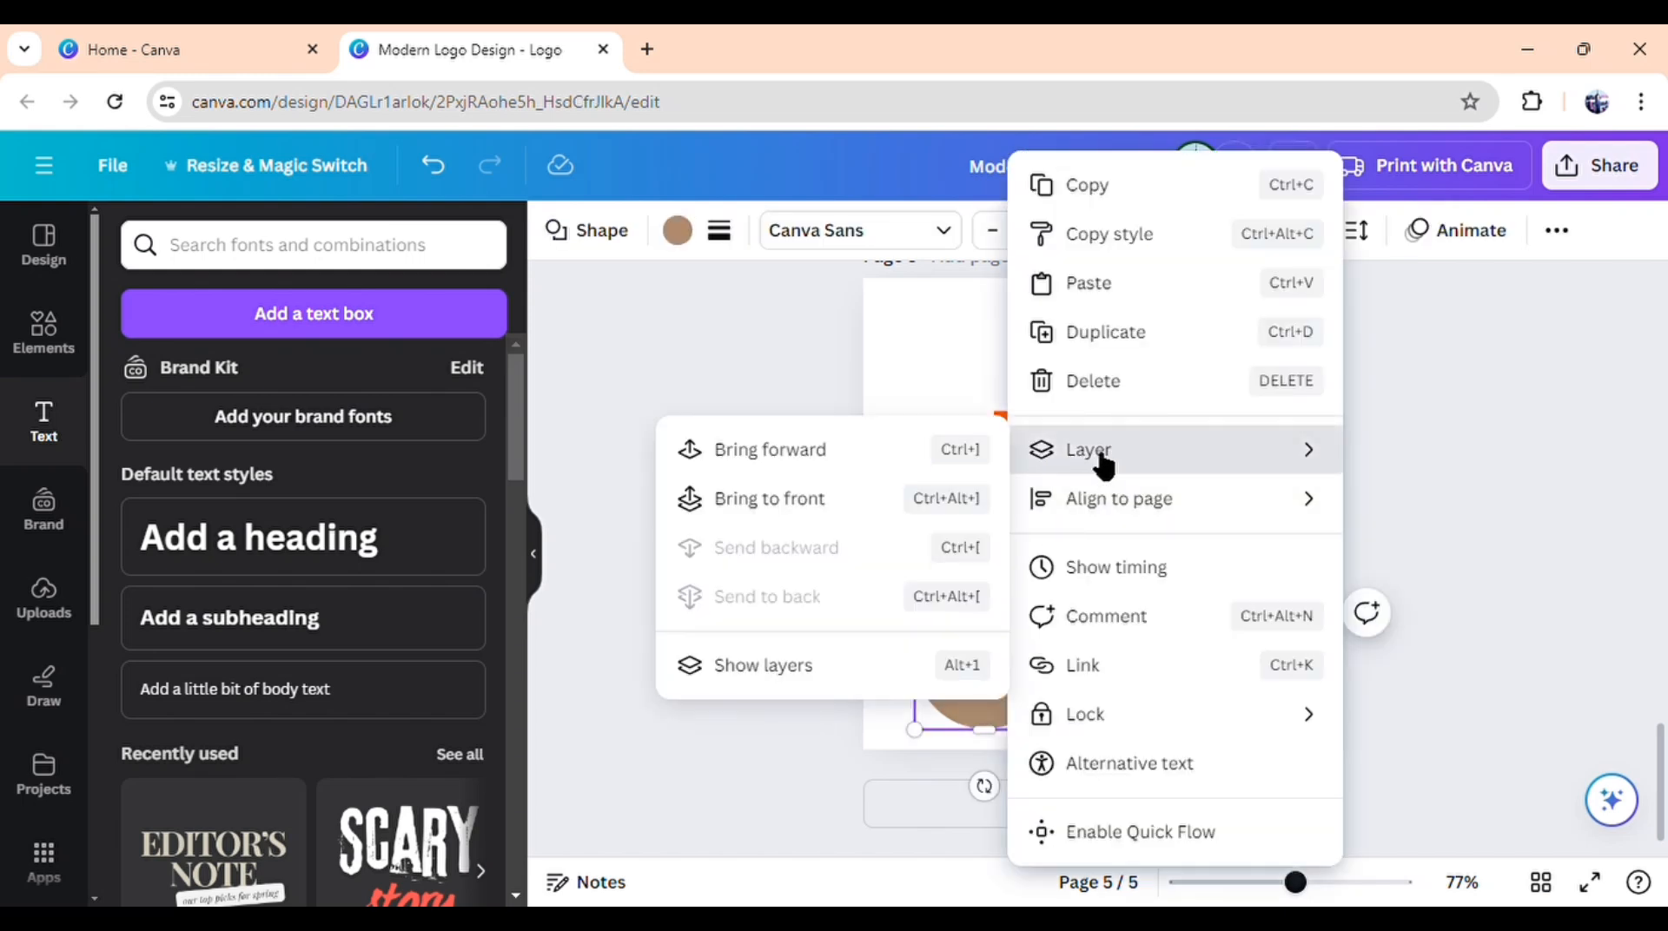
{"action": "left_click", "coordinate": [823, 513]}
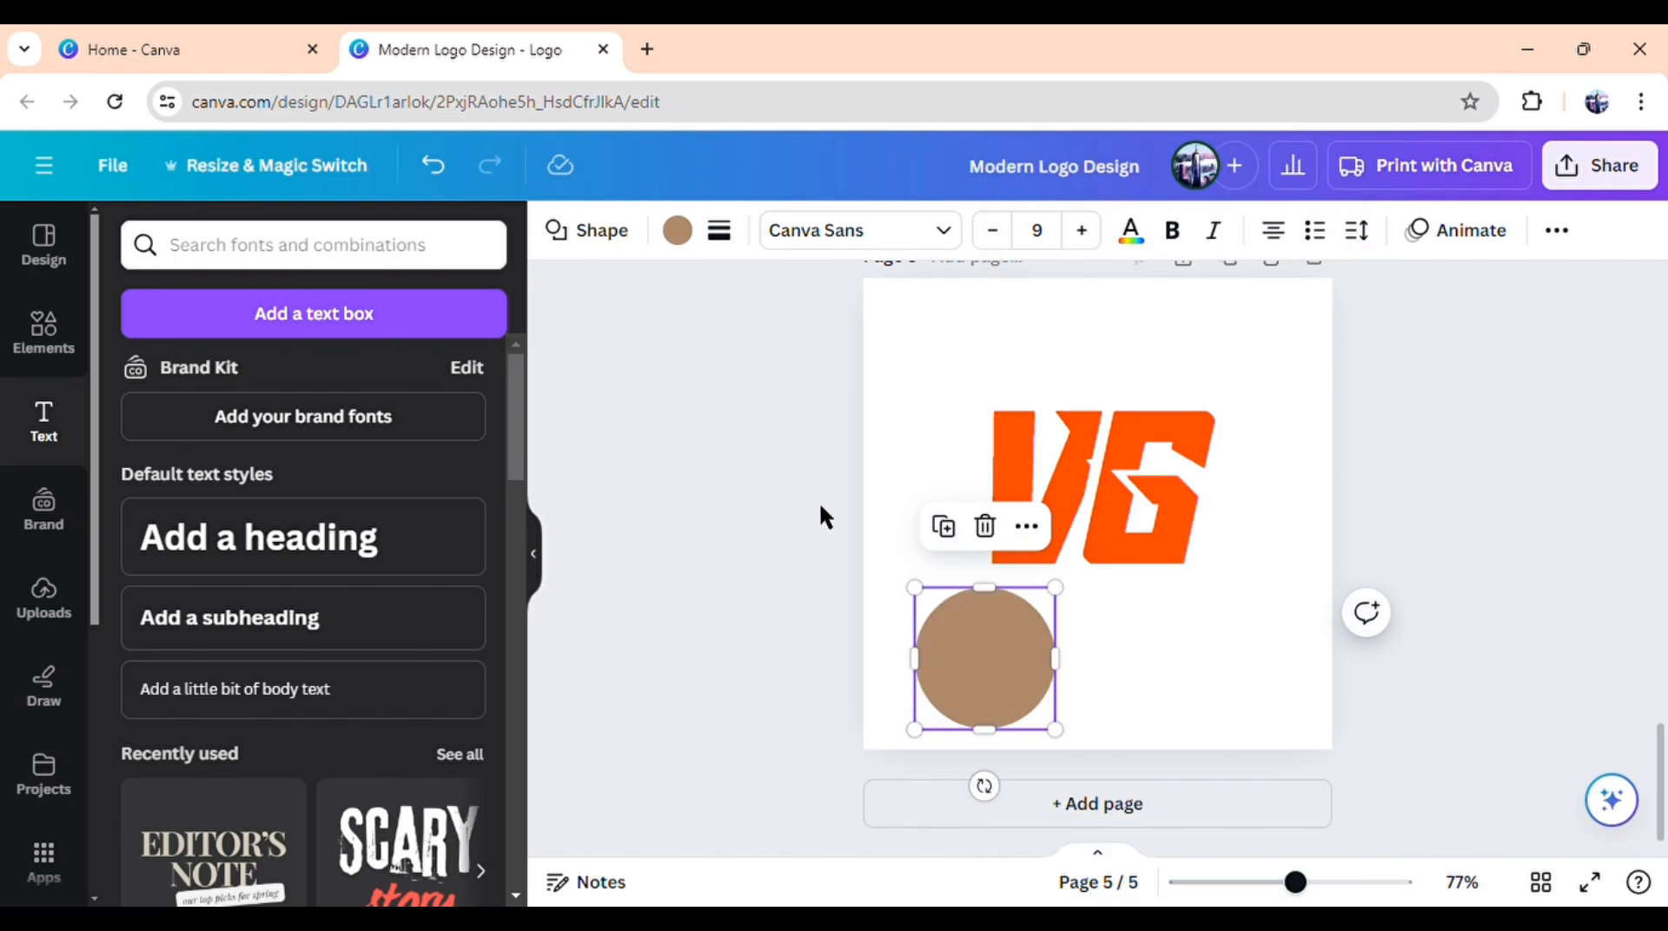
{"action": "left_click", "coordinate": [679, 232]}
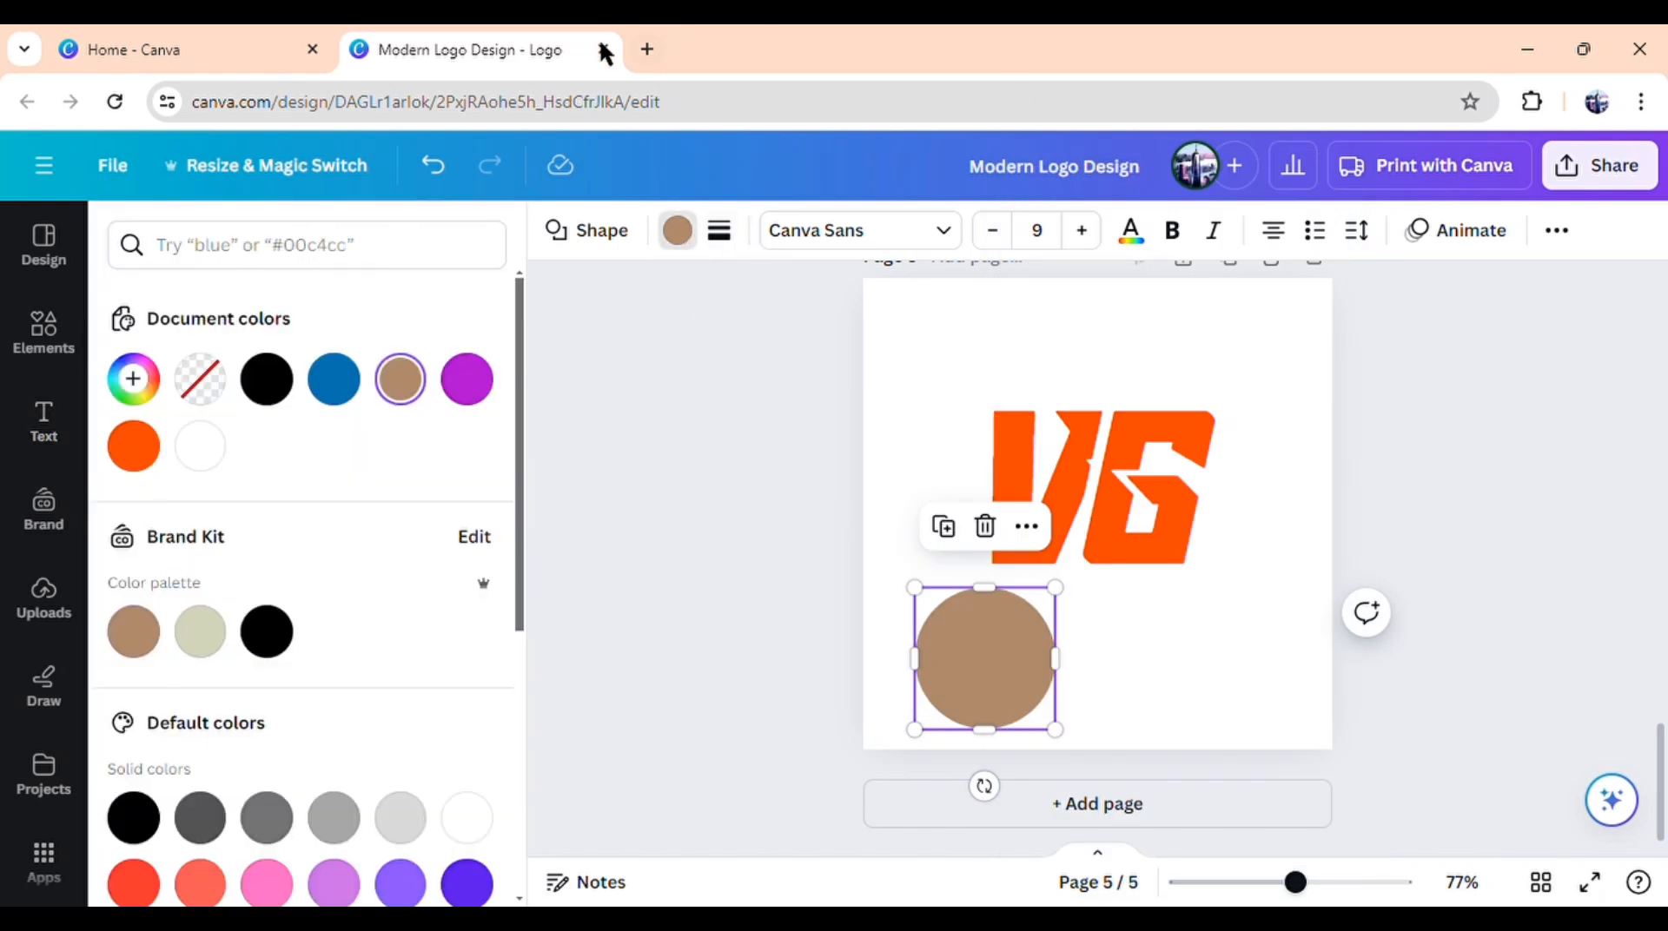
{"action": "left_click", "coordinate": [202, 448]}
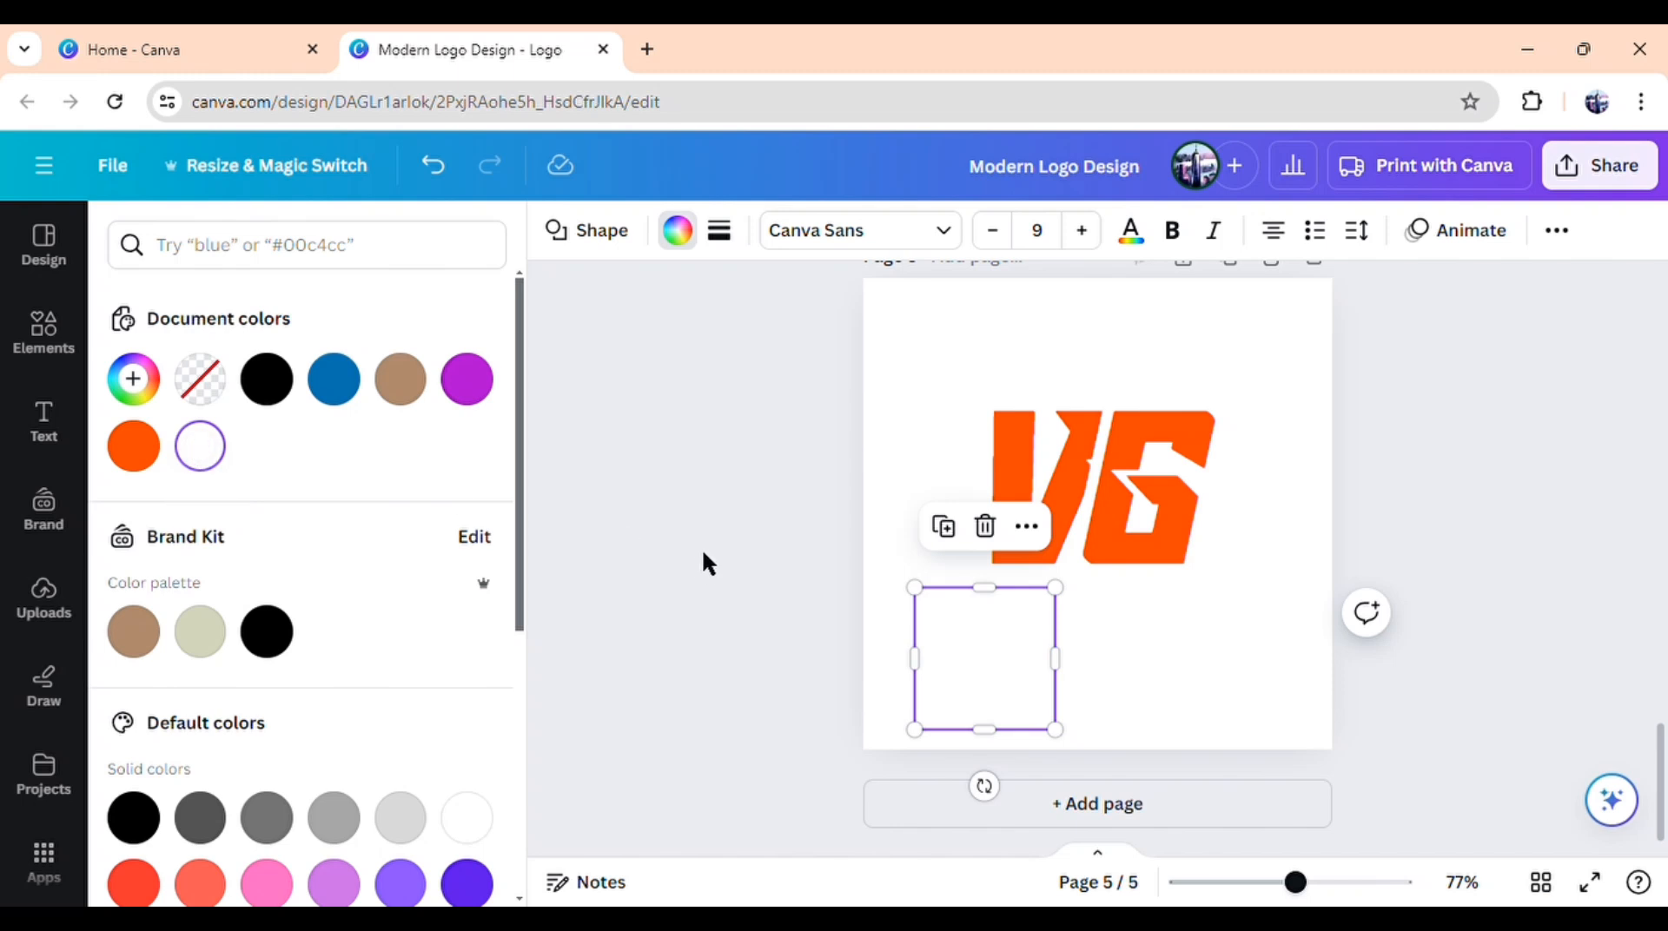
{"action": "left_click", "coordinate": [765, 637]}
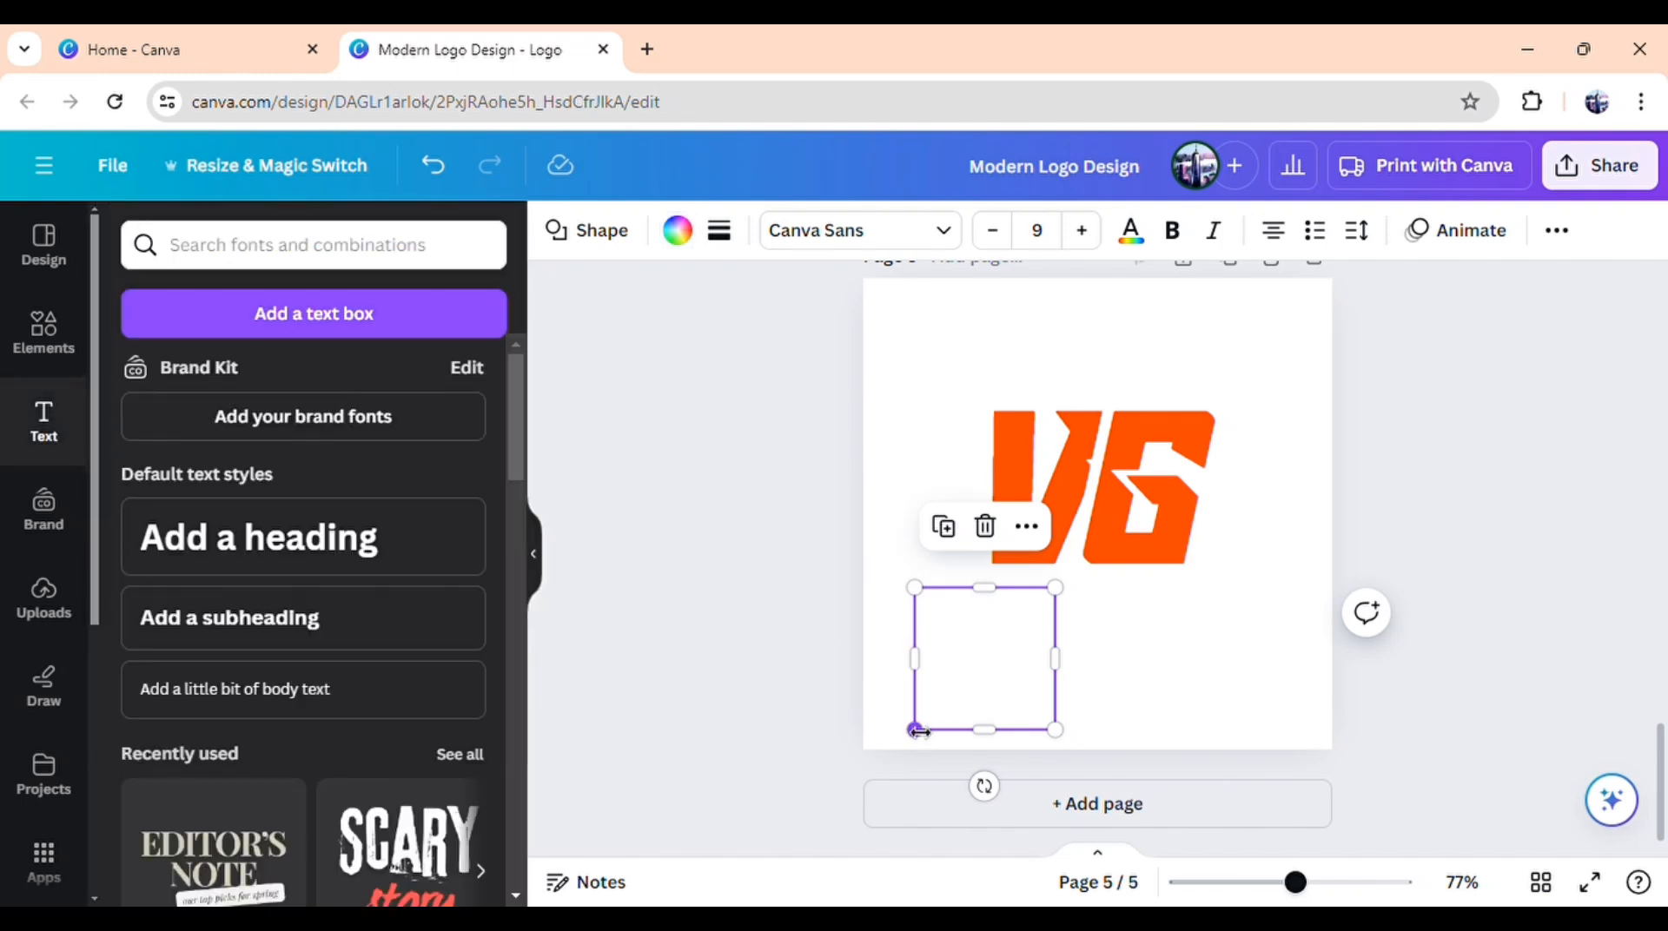
Step: Shrink the white circle and place it between the V and G so it cuts a round notch in the V's edge
{"action": "left_click_drag", "start_coordinate": [926, 744], "coordinate": [1017, 653]}
{"action": "left_click_drag", "start_coordinate": [1069, 716], "coordinate": [1124, 591]}
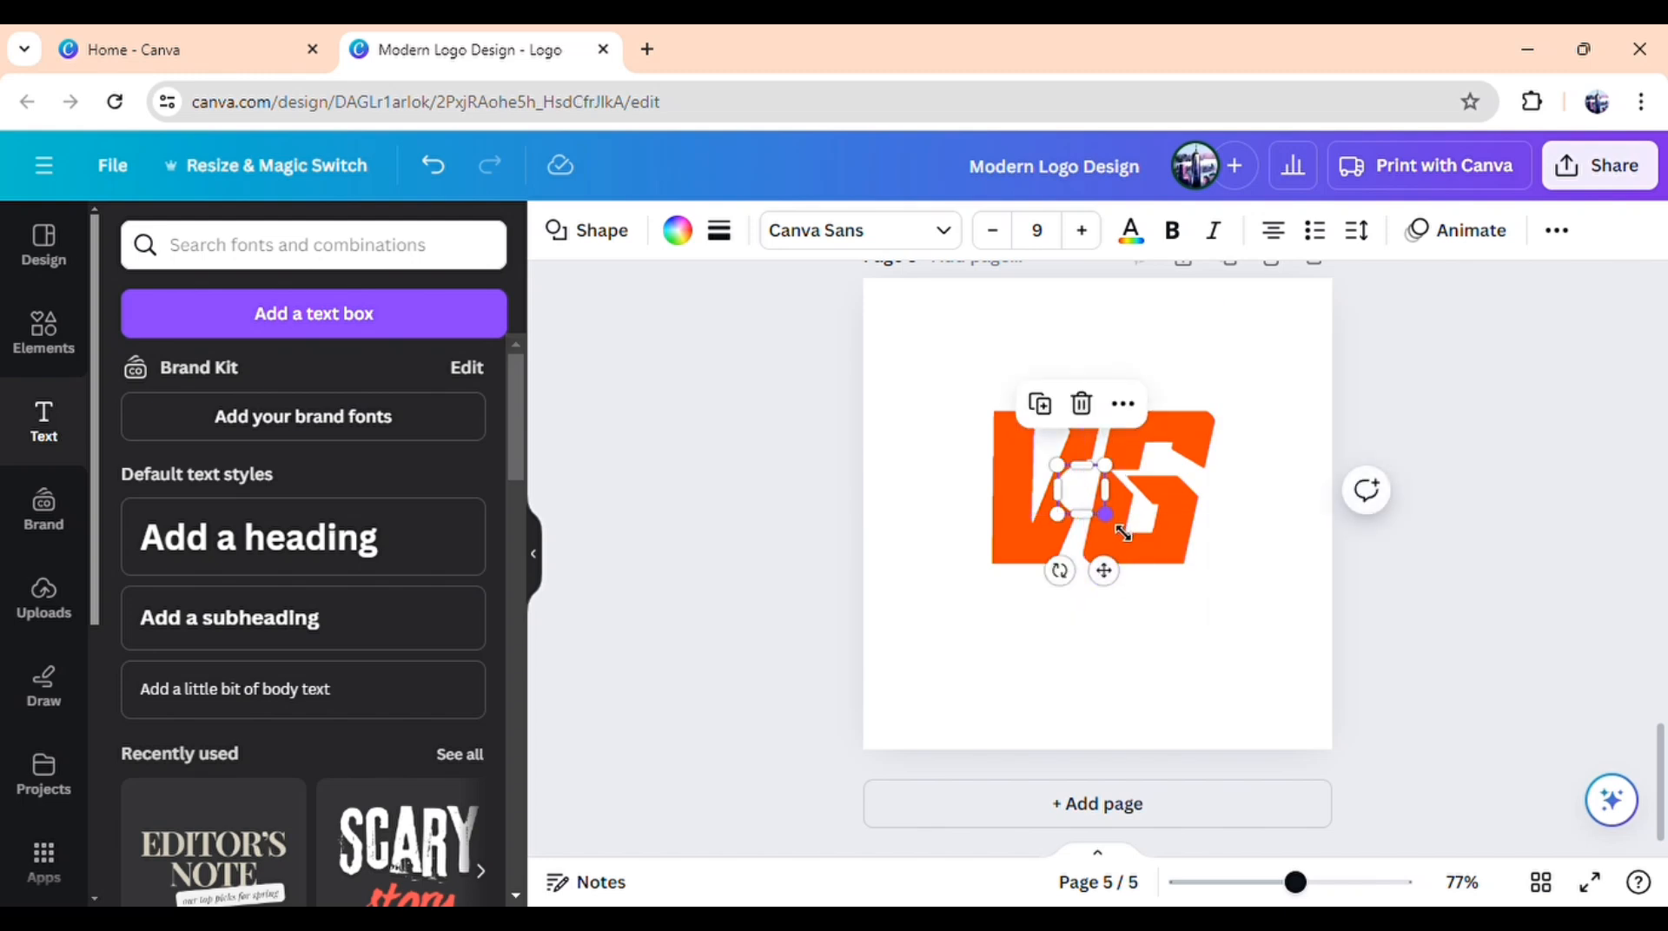
{"action": "left_click_drag", "start_coordinate": [1124, 534], "coordinate": [1176, 520]}
{"action": "left_click", "coordinate": [1365, 580]}
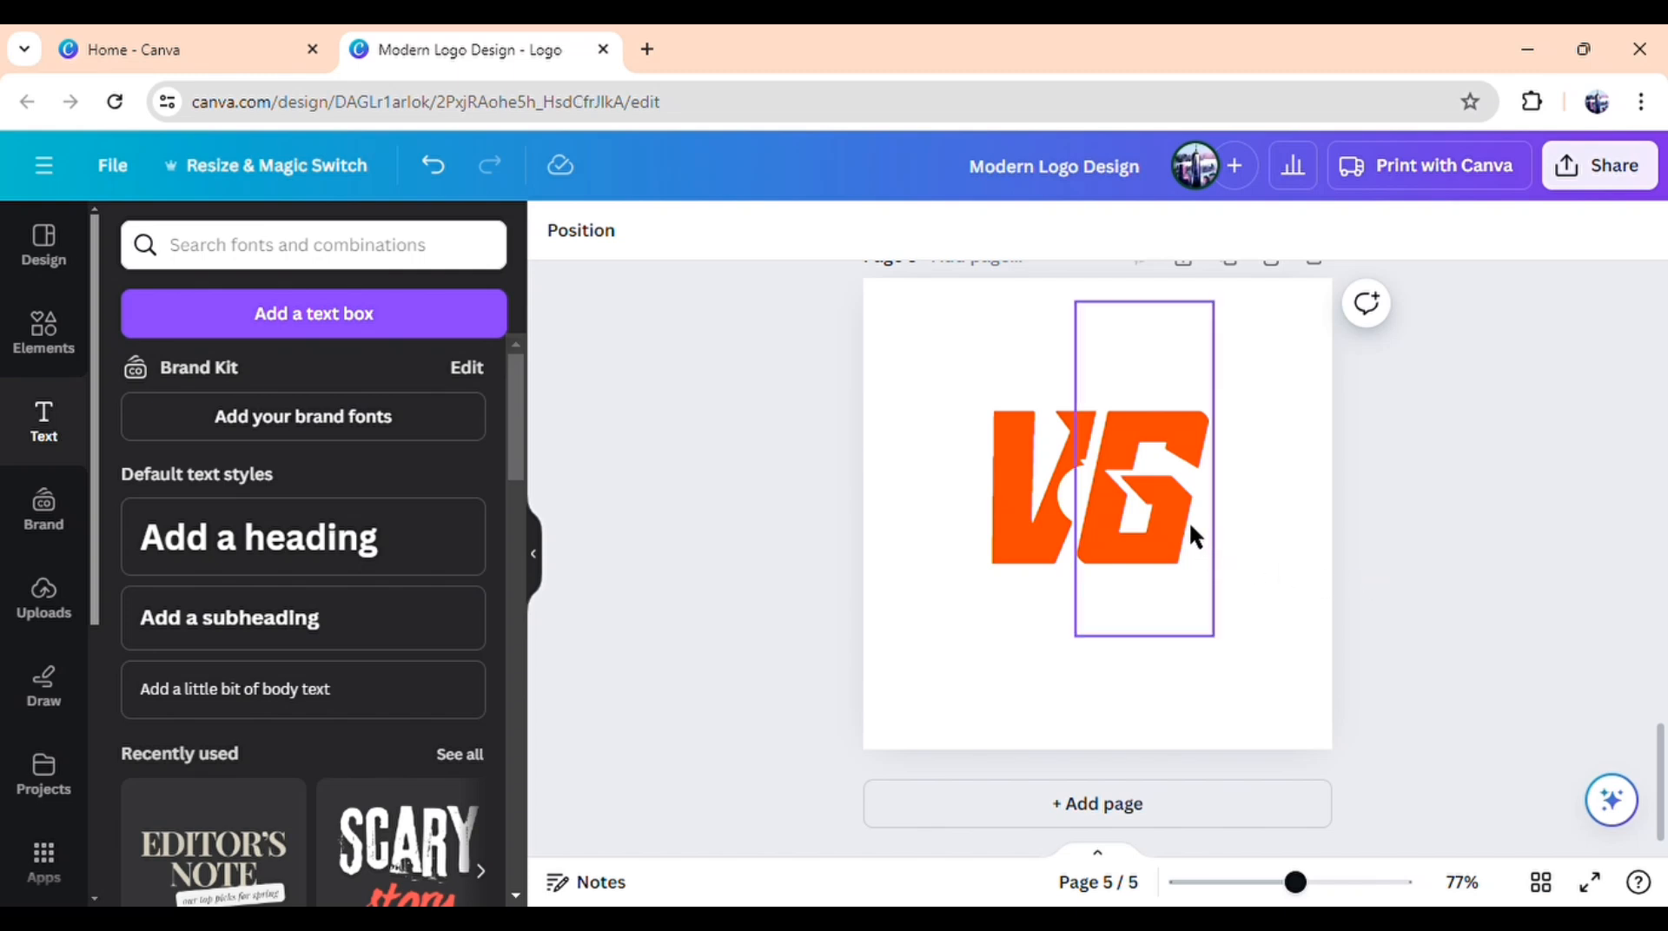
Step: Set the text colour of the G to the document's purple
{"action": "left_click", "coordinate": [1165, 525]}
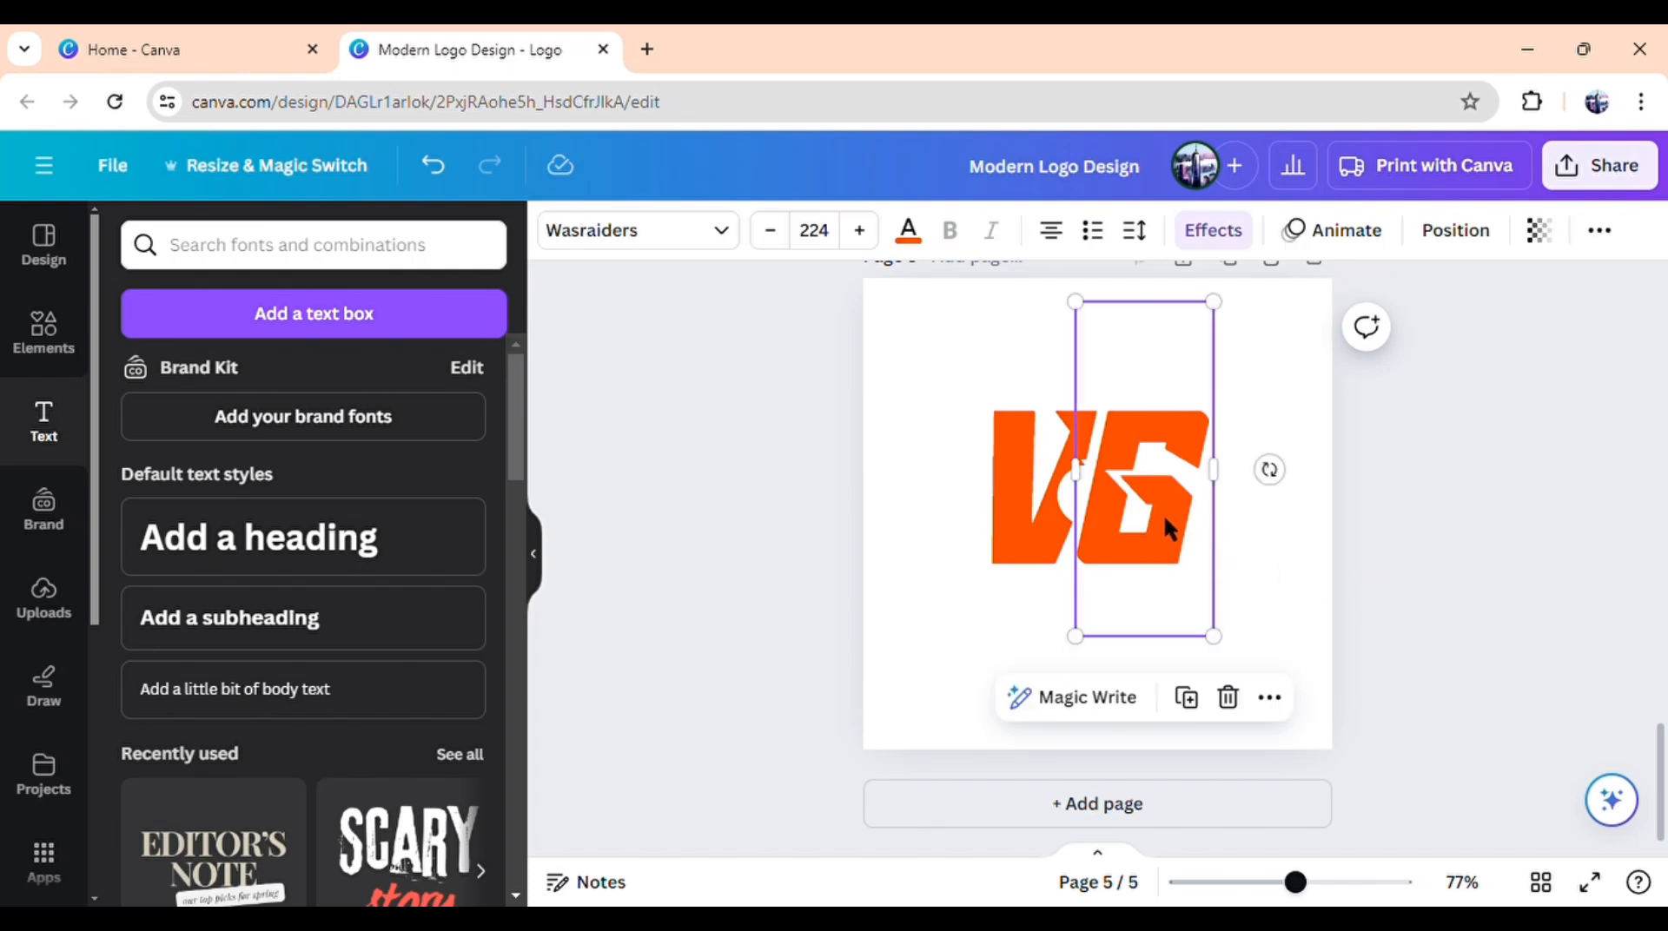
{"action": "left_click", "coordinate": [907, 230]}
{"action": "left_click", "coordinate": [343, 393]}
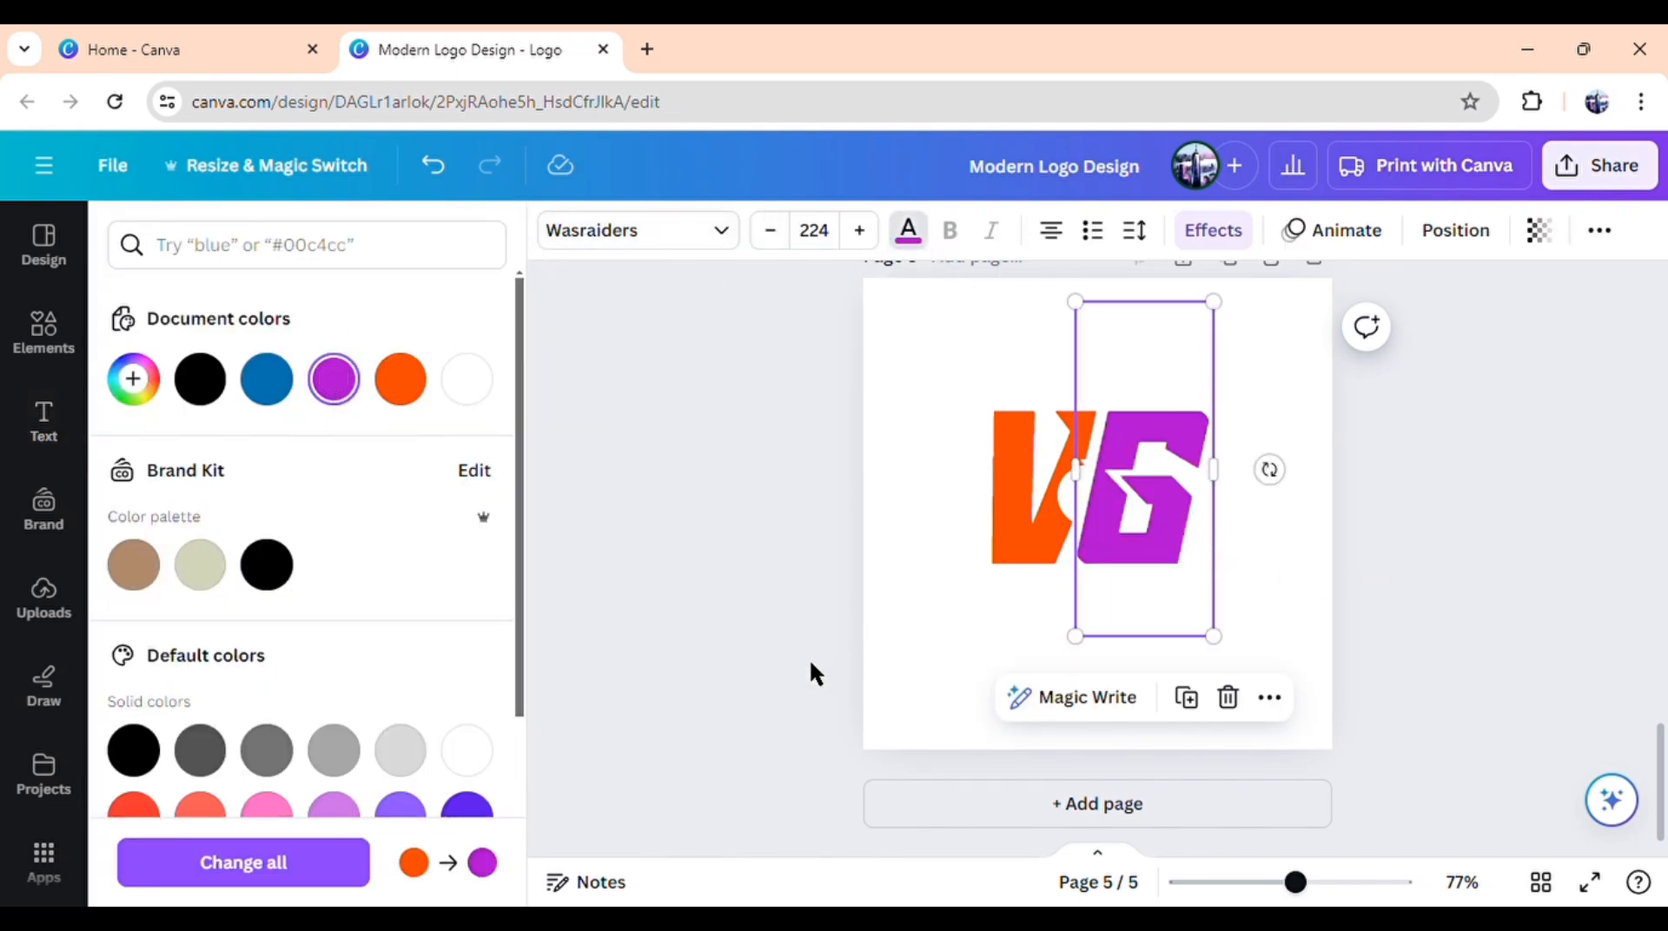
{"action": "left_click", "coordinate": [704, 660]}
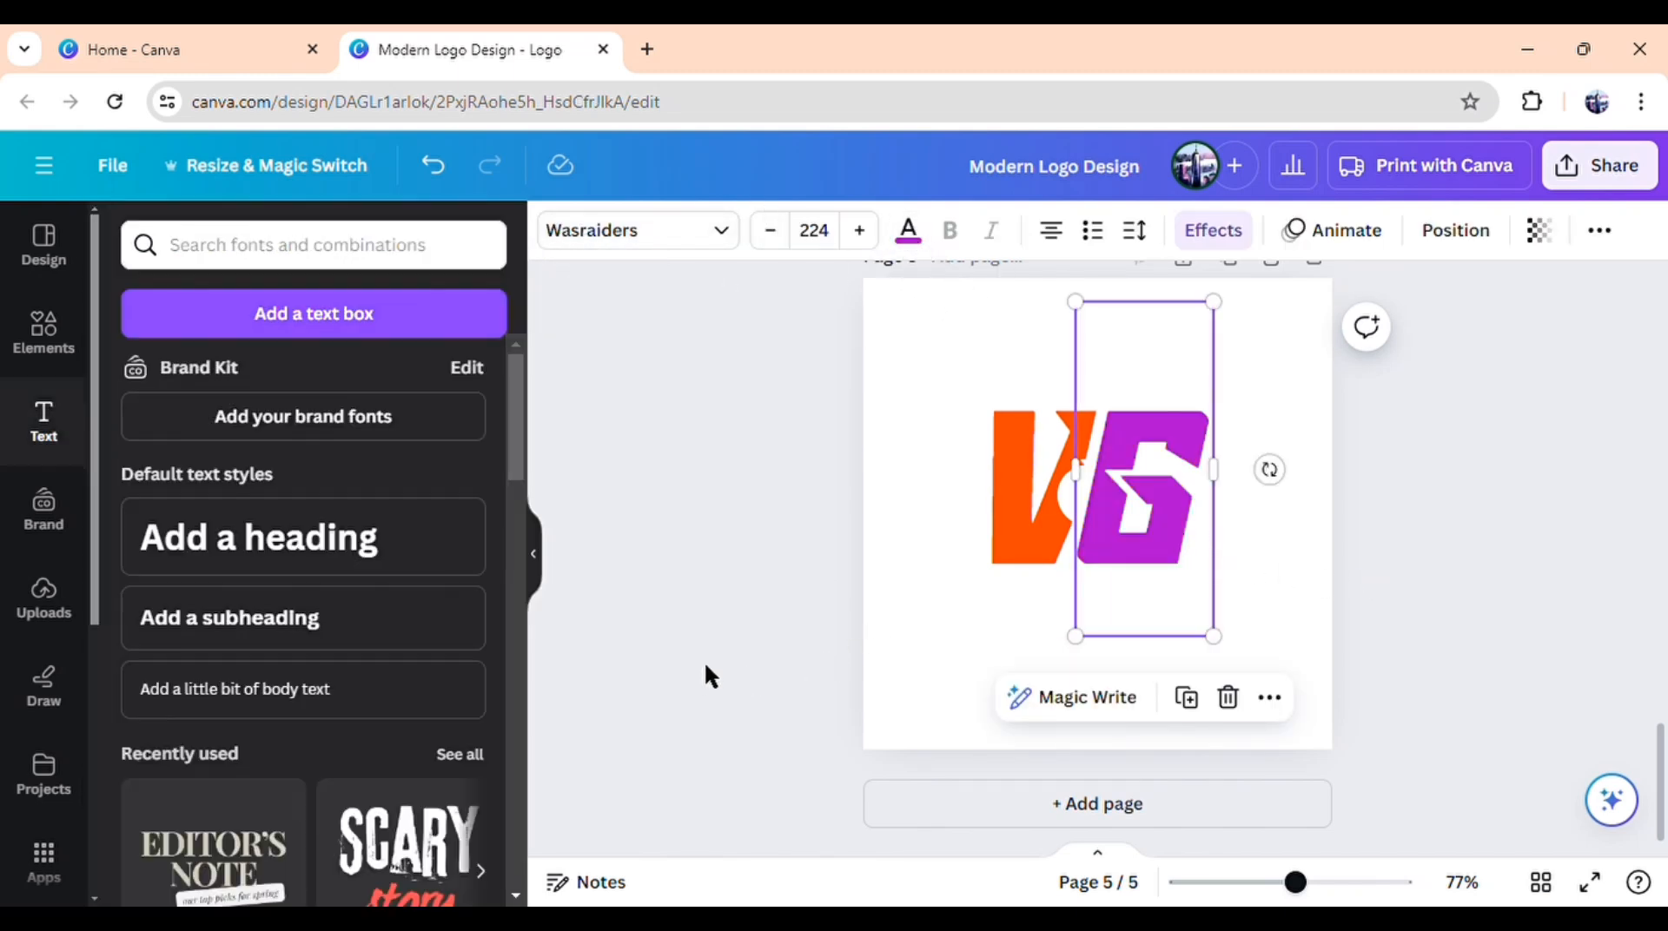
Step: Add a heading reading "graphic" and set it in the Wasthailooktung font
{"action": "left_click", "coordinate": [309, 543]}
{"action": "type", "text": "g"}
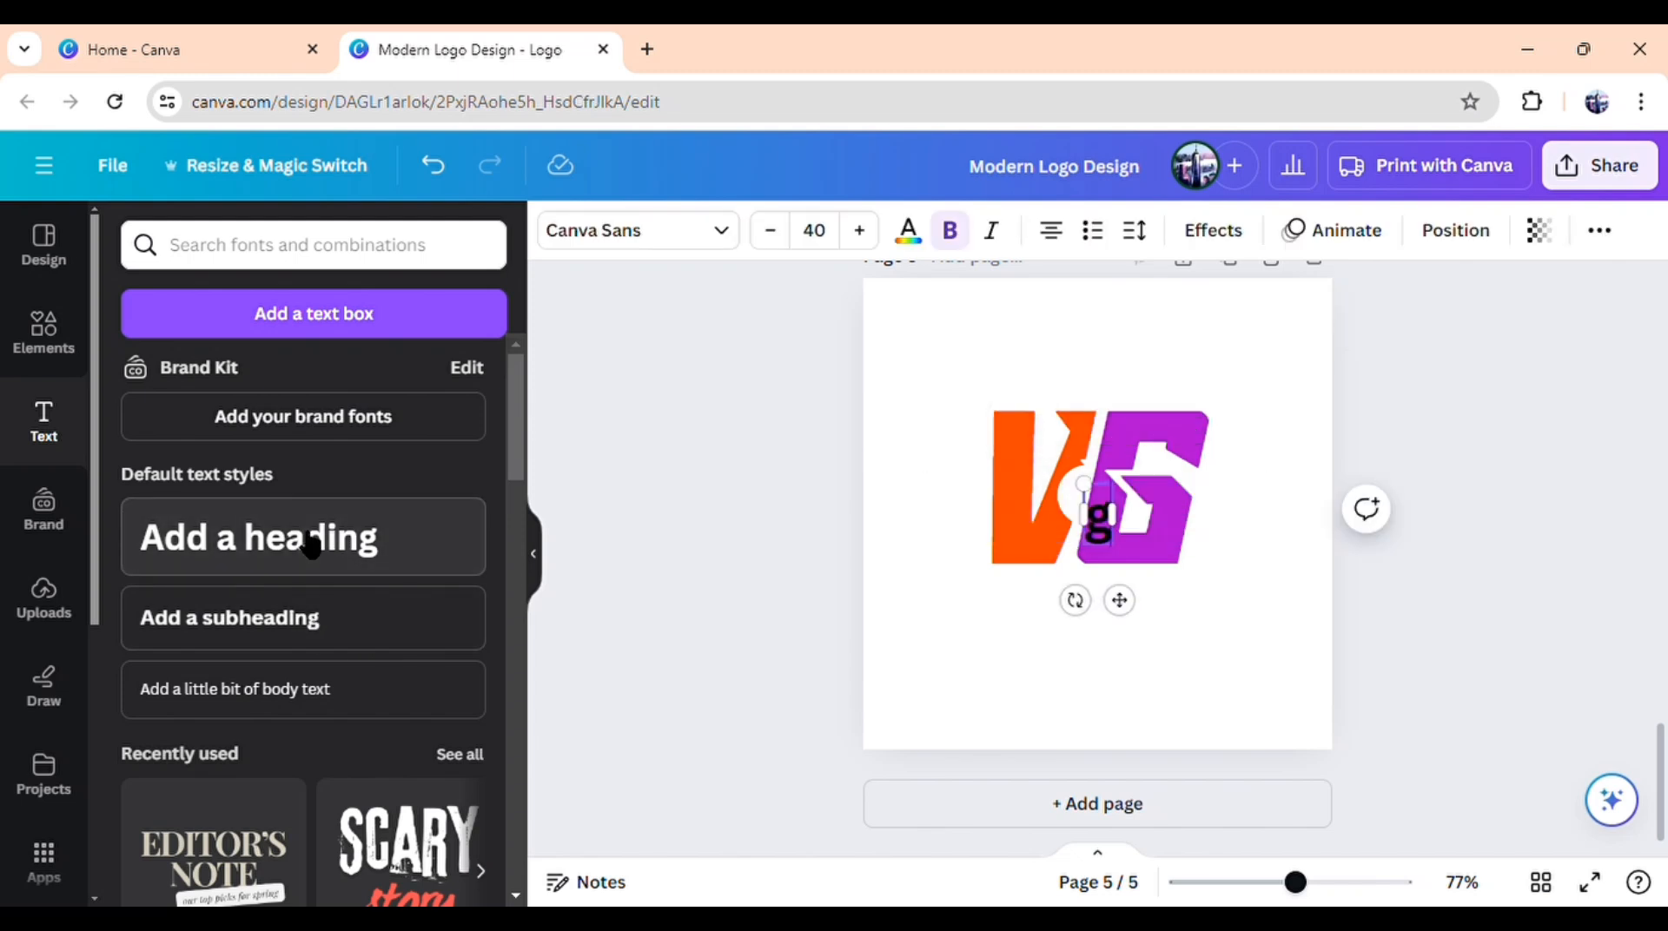
{"action": "type", "text": "raphic"}
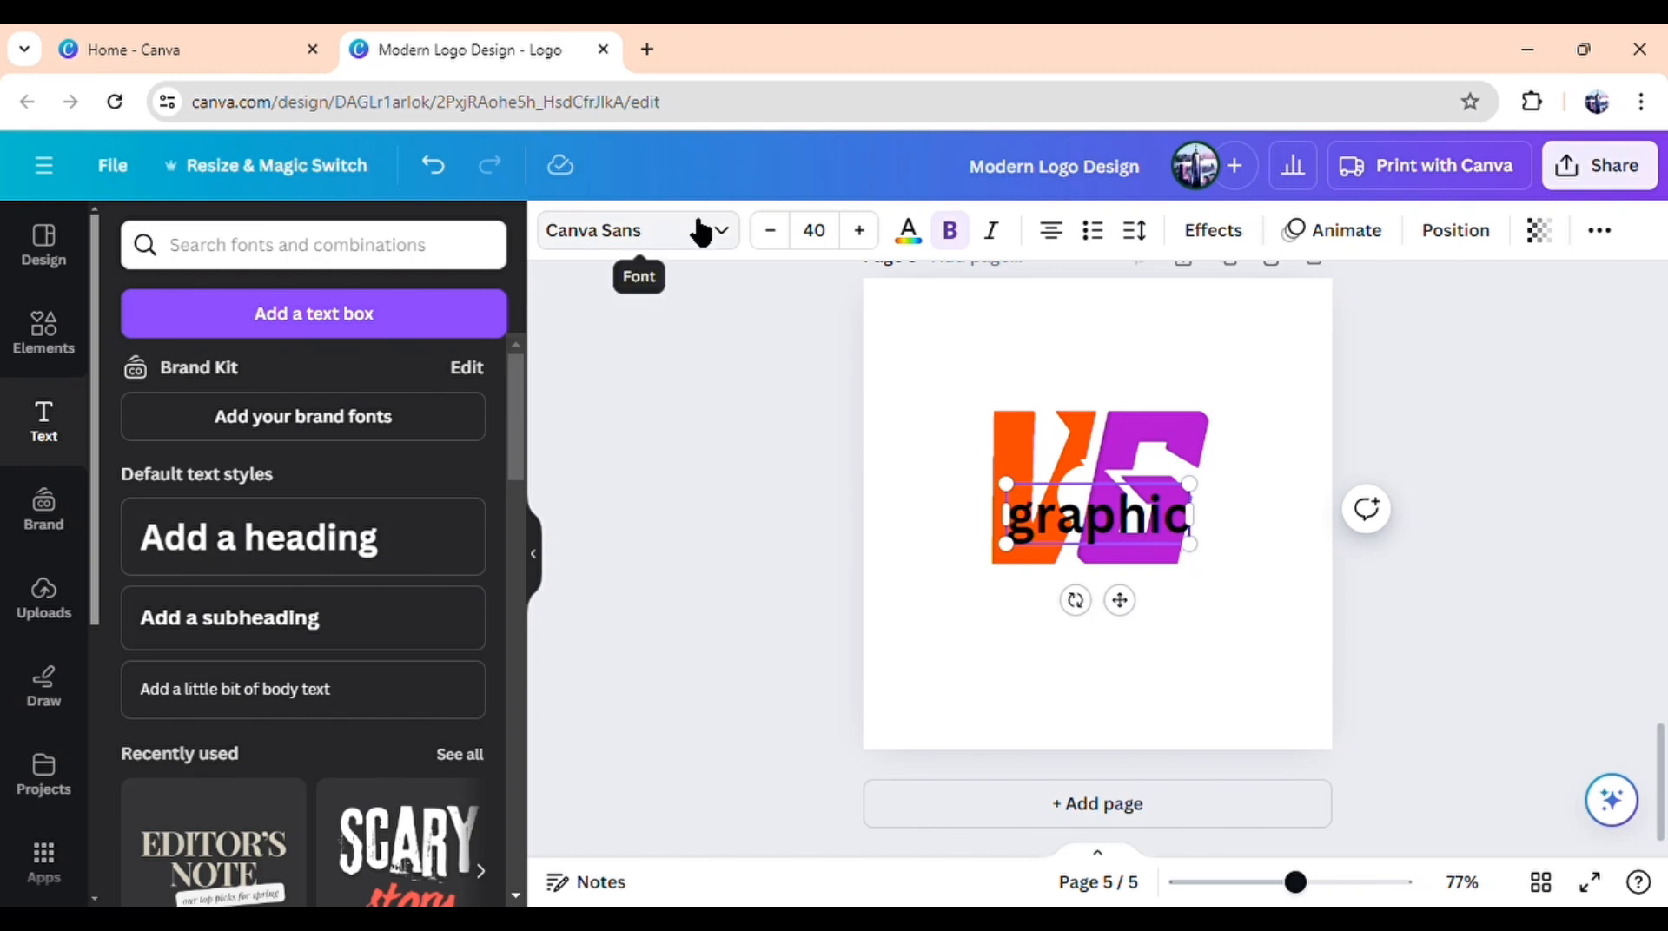
{"action": "left_click", "coordinate": [663, 253]}
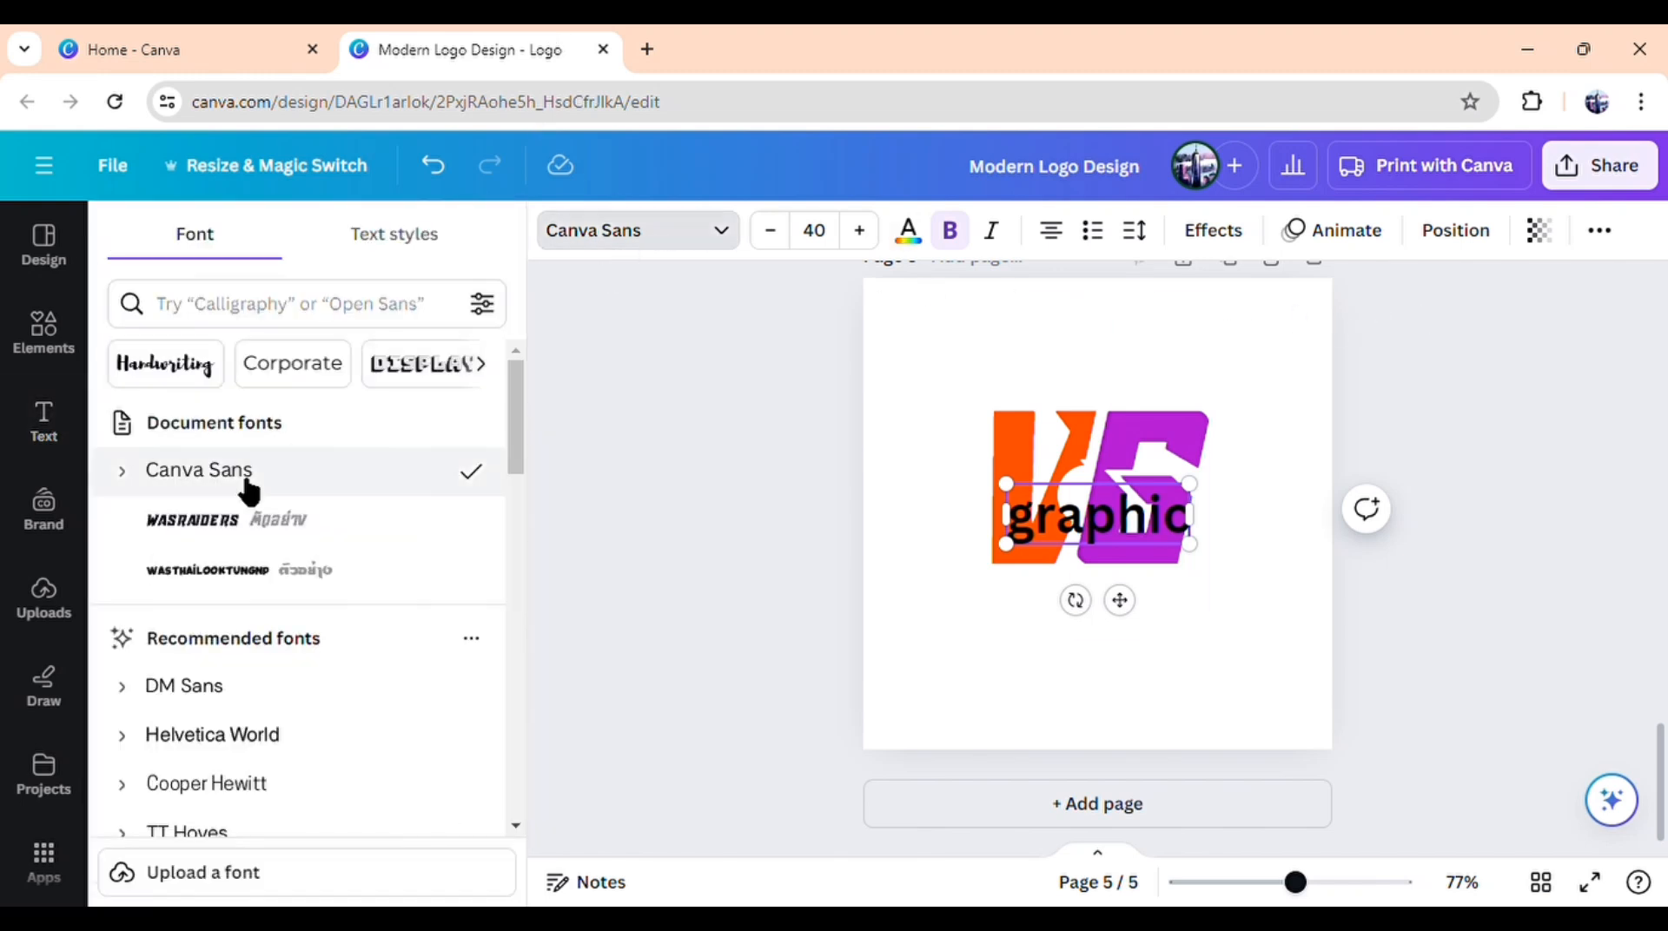
{"action": "left_click", "coordinate": [209, 574]}
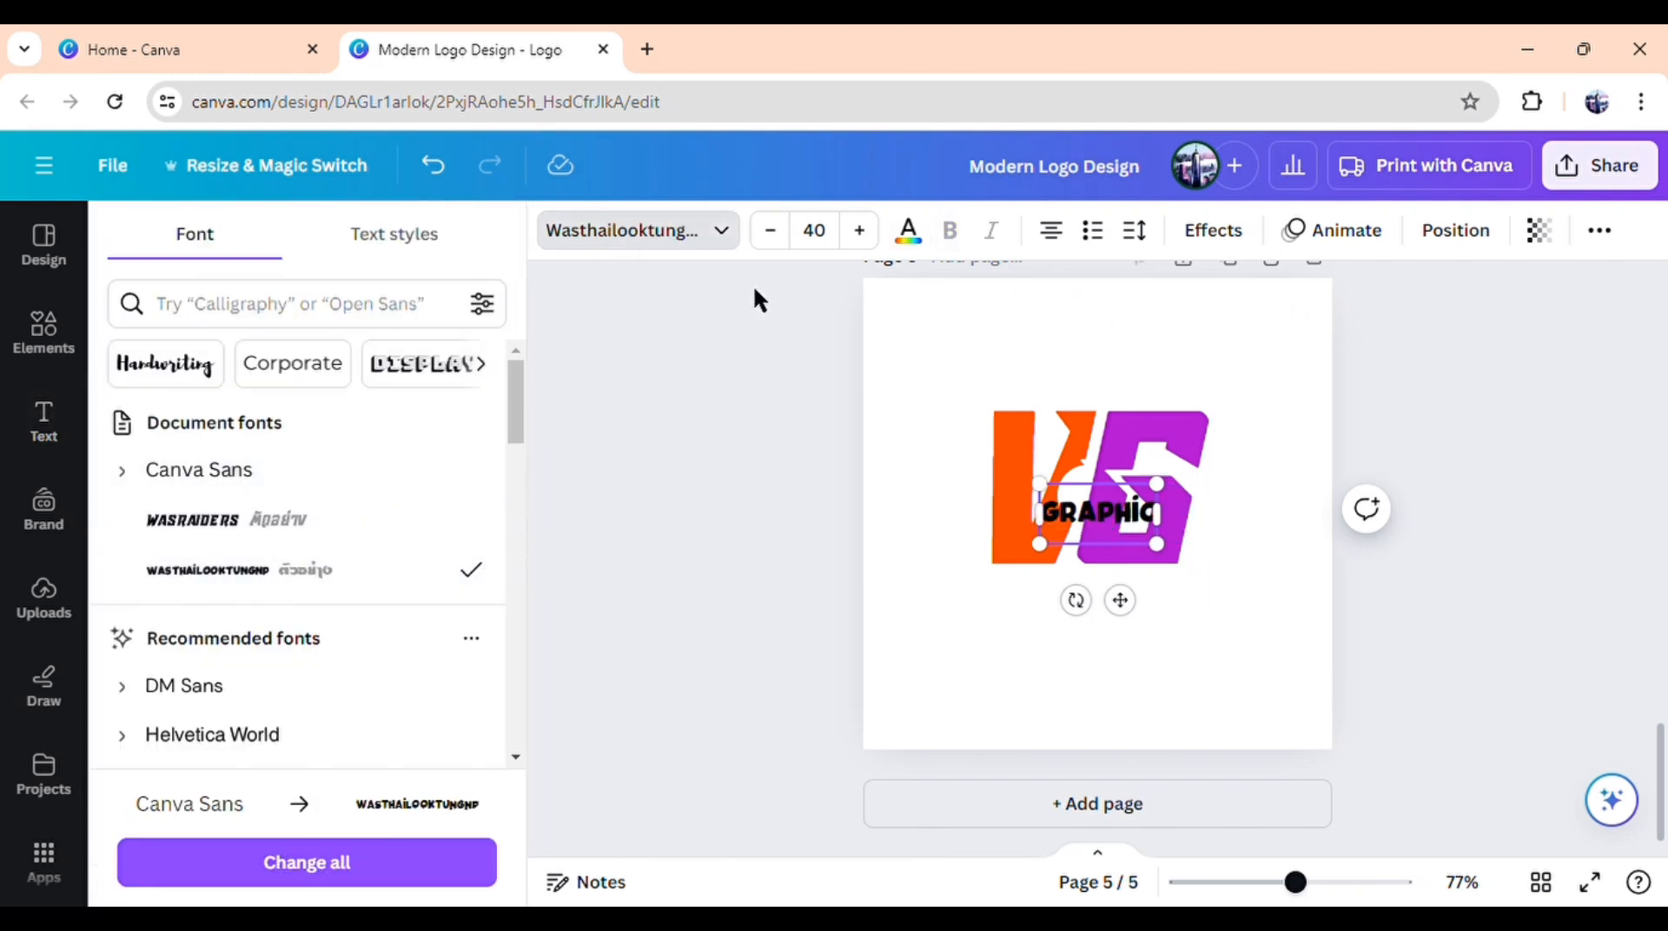
Step: Try to colour the "graphic" heading orange while its text is still being edited
{"action": "left_click", "coordinate": [910, 233]}
{"action": "left_click", "coordinate": [399, 380]}
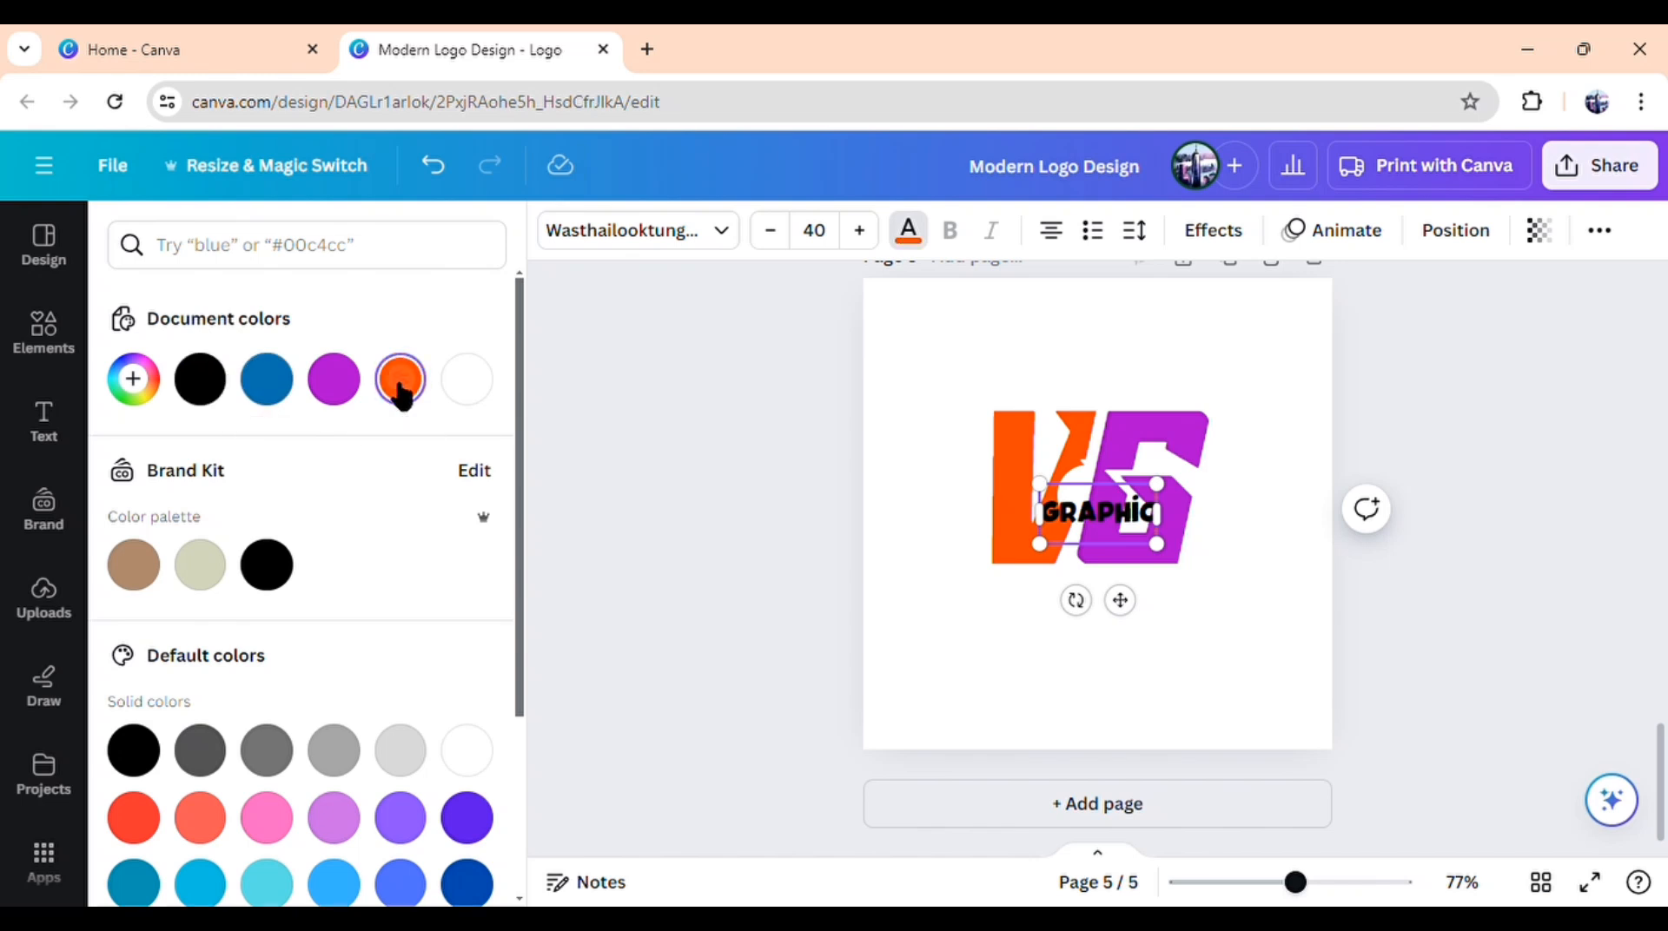
{"action": "left_click", "coordinate": [687, 647]}
Step: Set the "graphic" text box to the document's orange and place it directly above the V
{"action": "left_click", "coordinate": [1076, 519]}
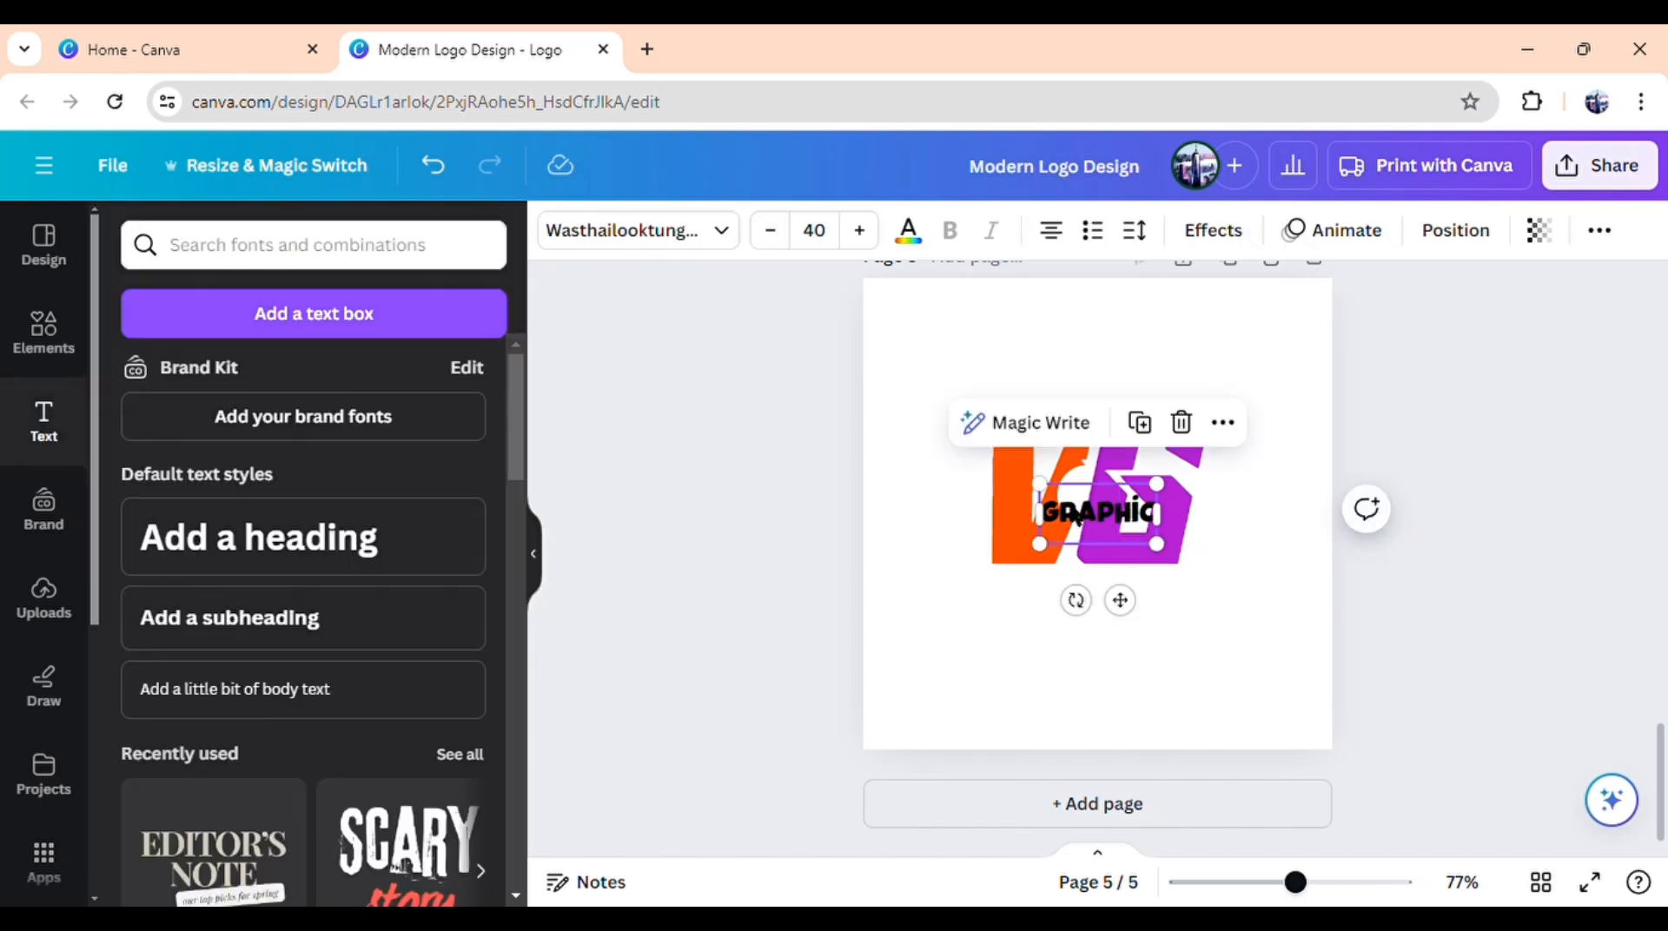
{"action": "left_click", "coordinate": [923, 247]}
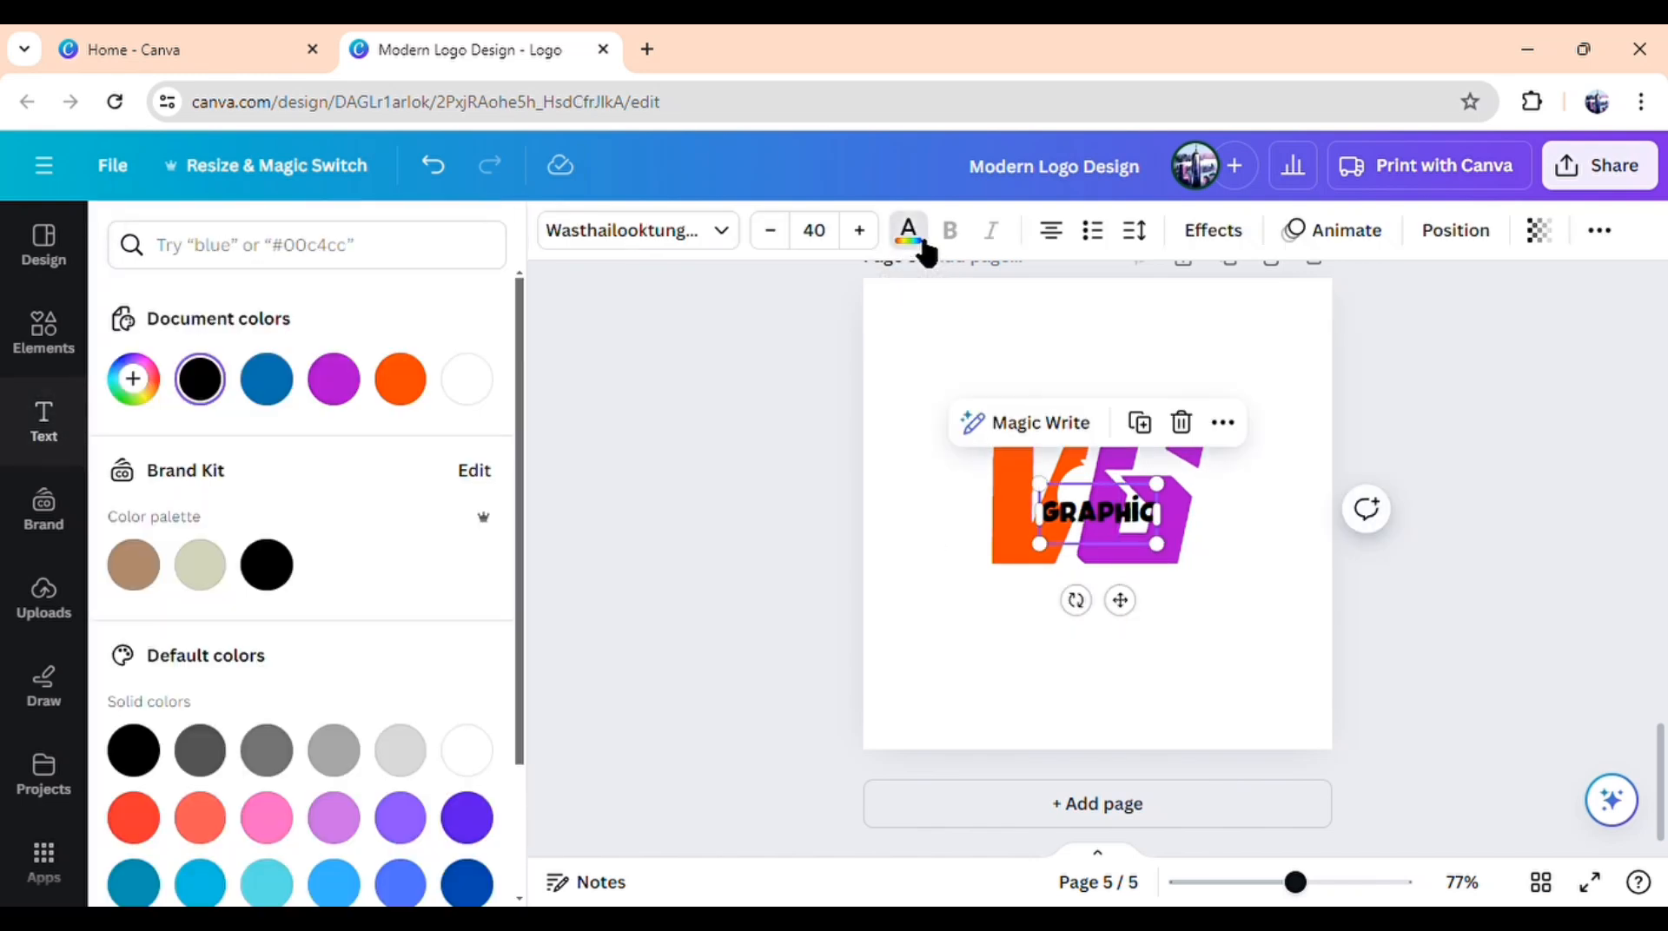
{"action": "left_click", "coordinate": [405, 391]}
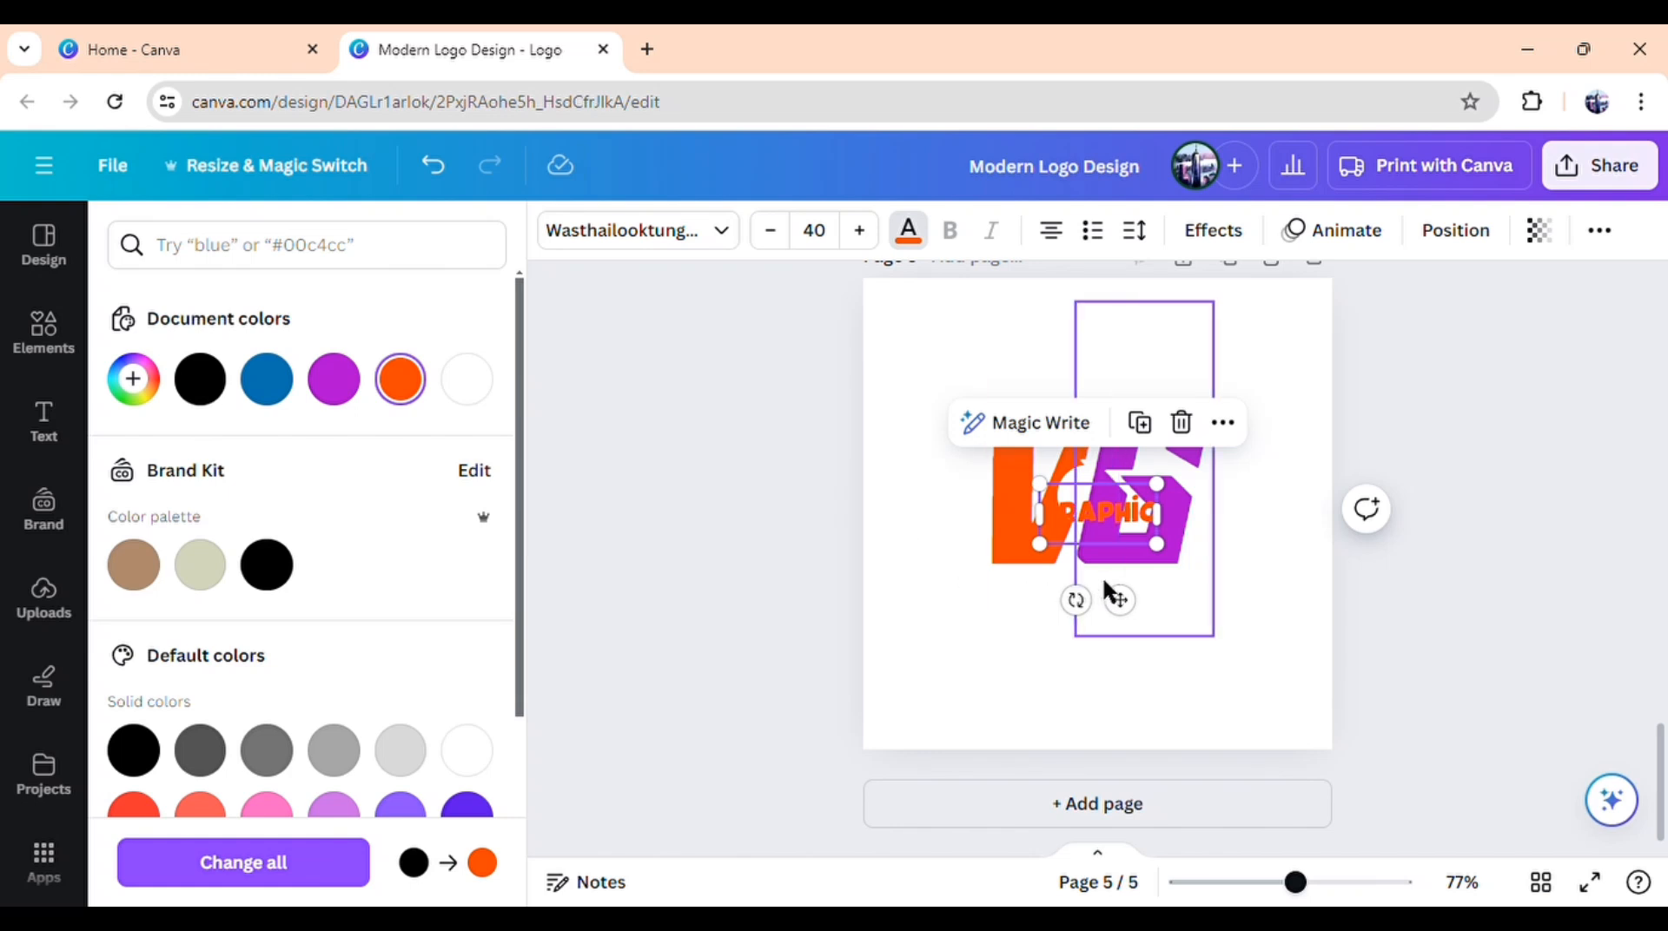
{"action": "left_click_drag", "start_coordinate": [1142, 617], "coordinate": [1083, 495]}
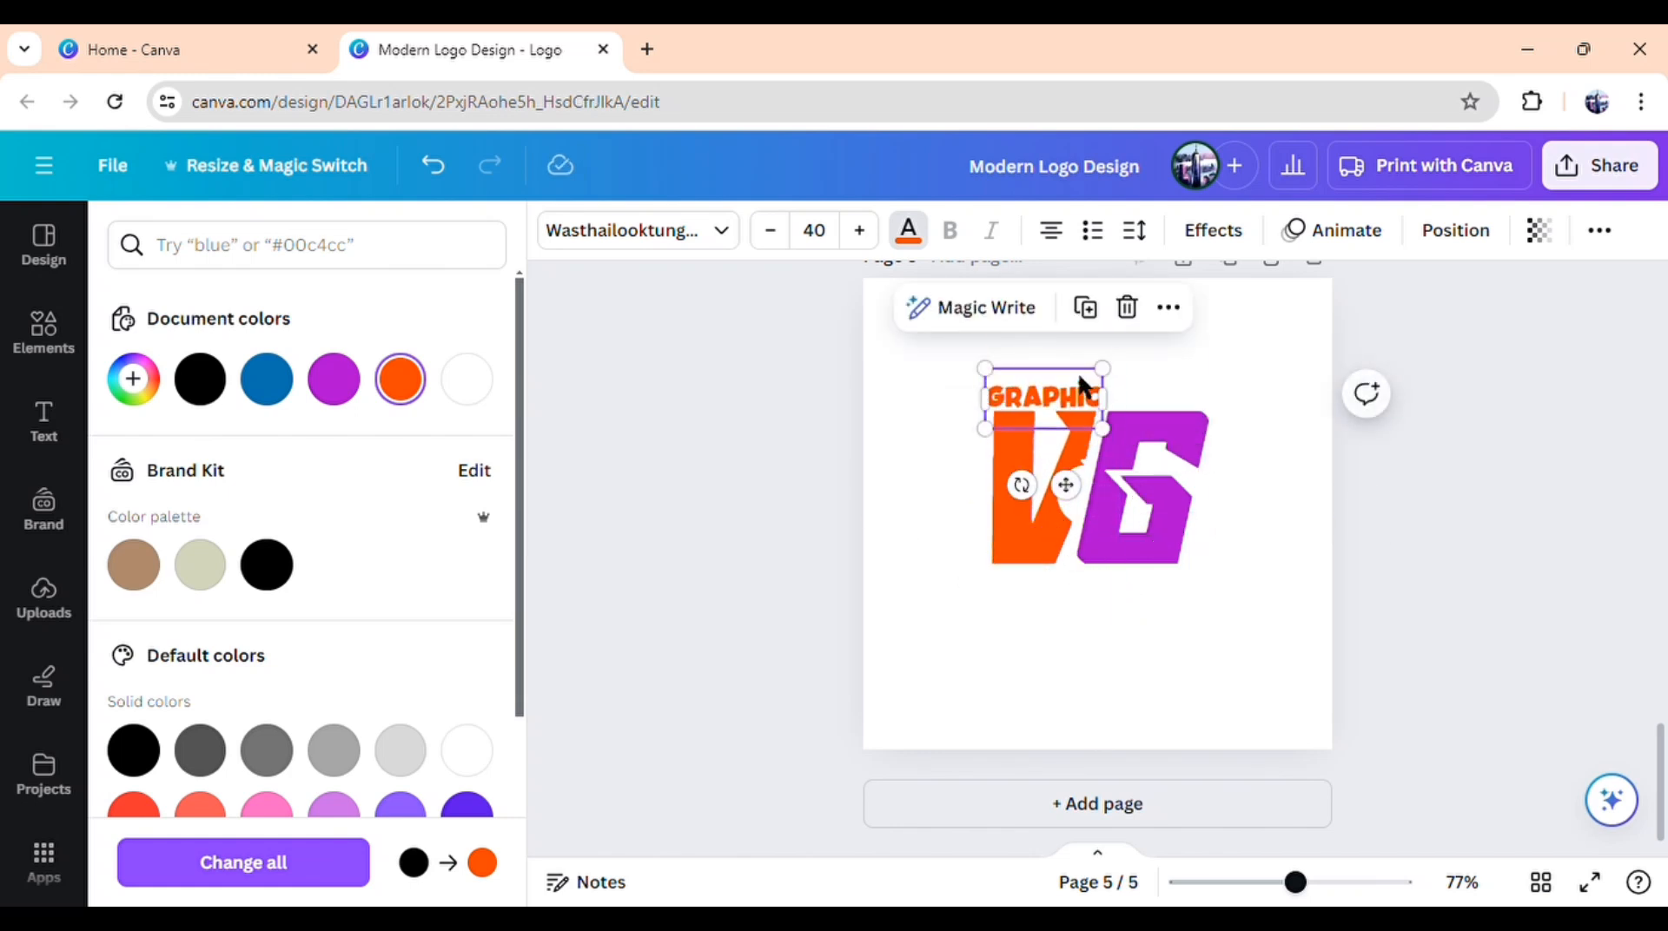
Step: Duplicate the orange "graphic" text, move the copy below the G, and change its wording to "DESIGNS"
{"action": "left_click", "coordinate": [1093, 309]}
{"action": "left_click_drag", "start_coordinate": [1061, 410], "coordinate": [1169, 595]}
{"action": "double_click", "coordinate": [1170, 597]}
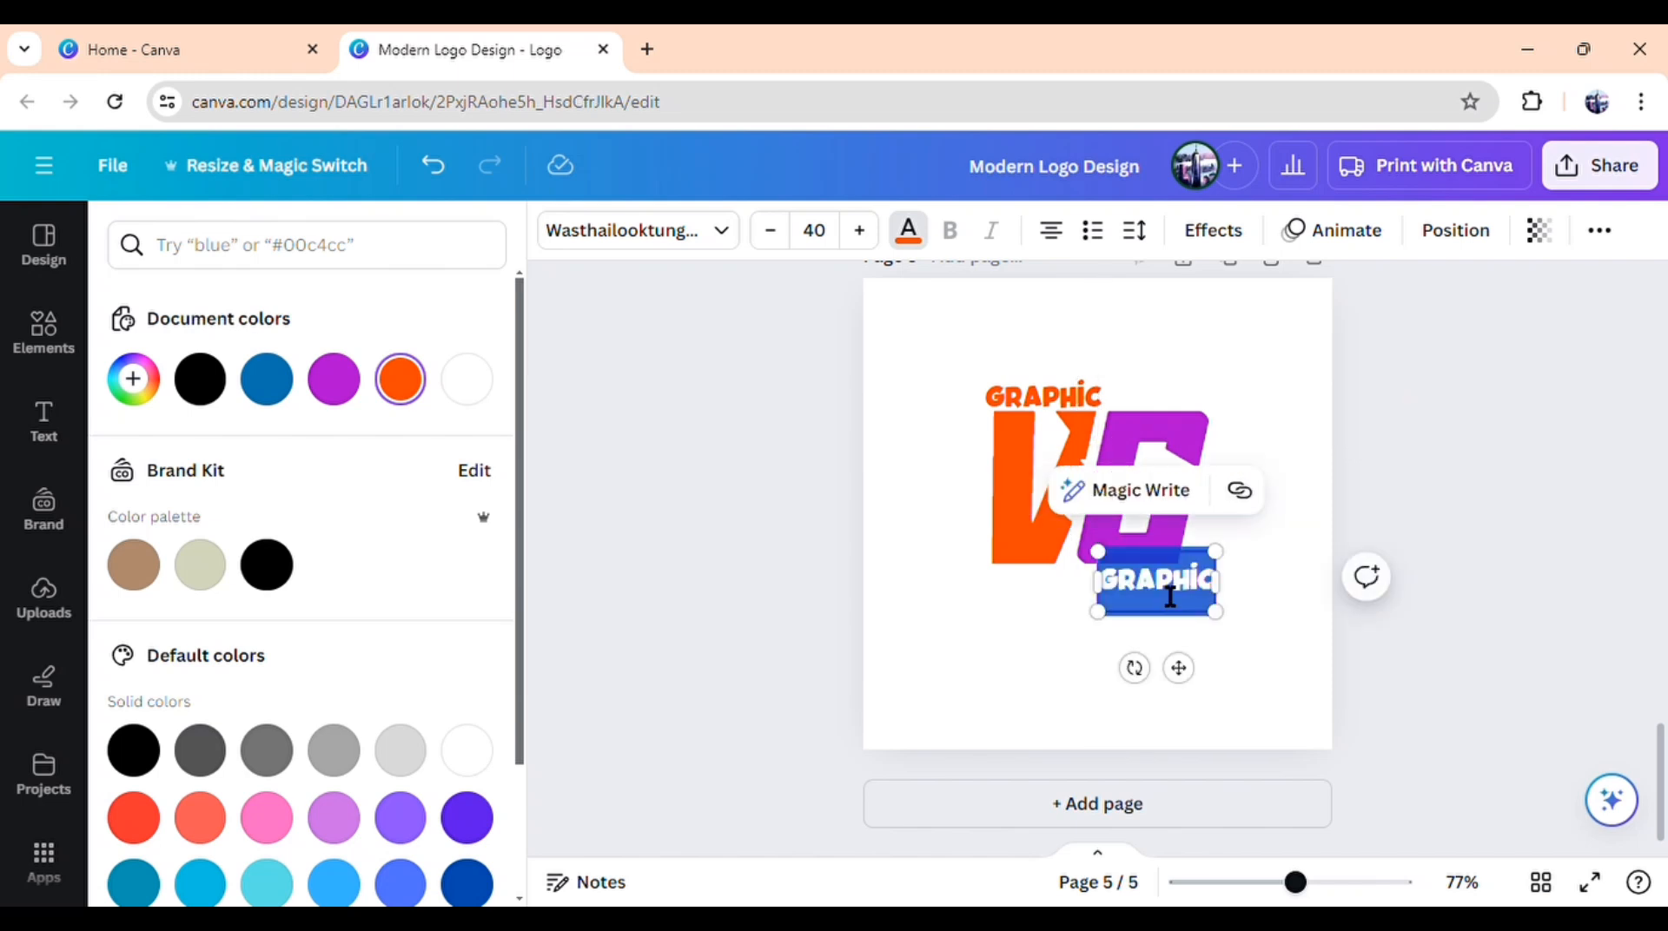
{"action": "type", "text": "DESI"}
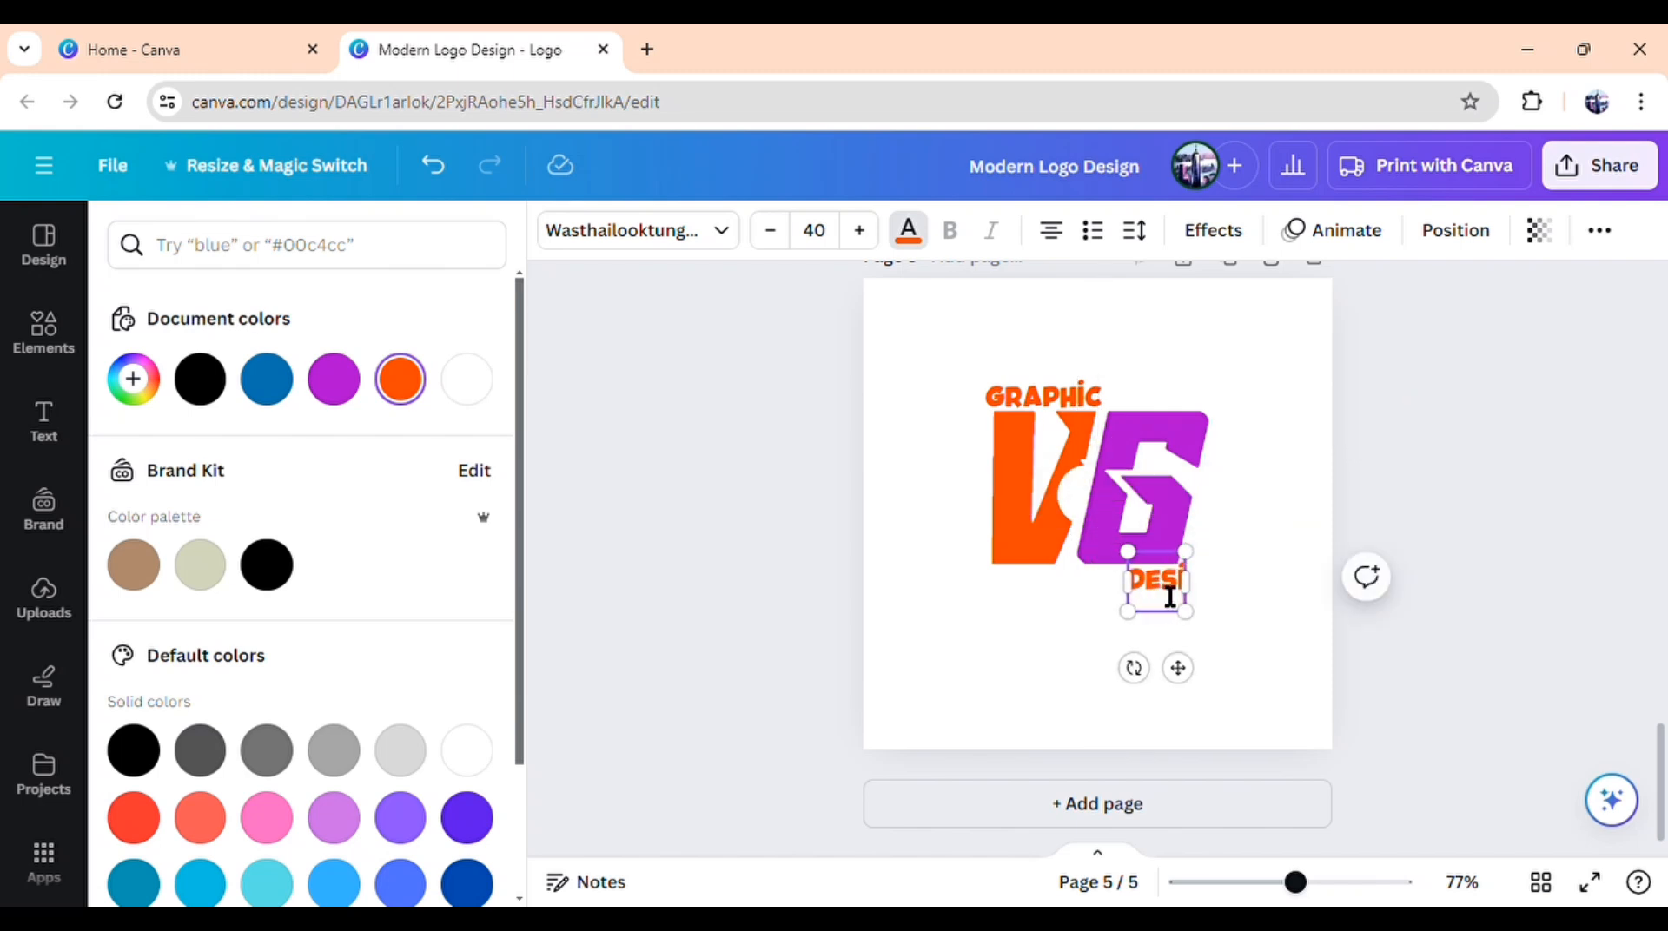
{"action": "type", "text": "GNS"}
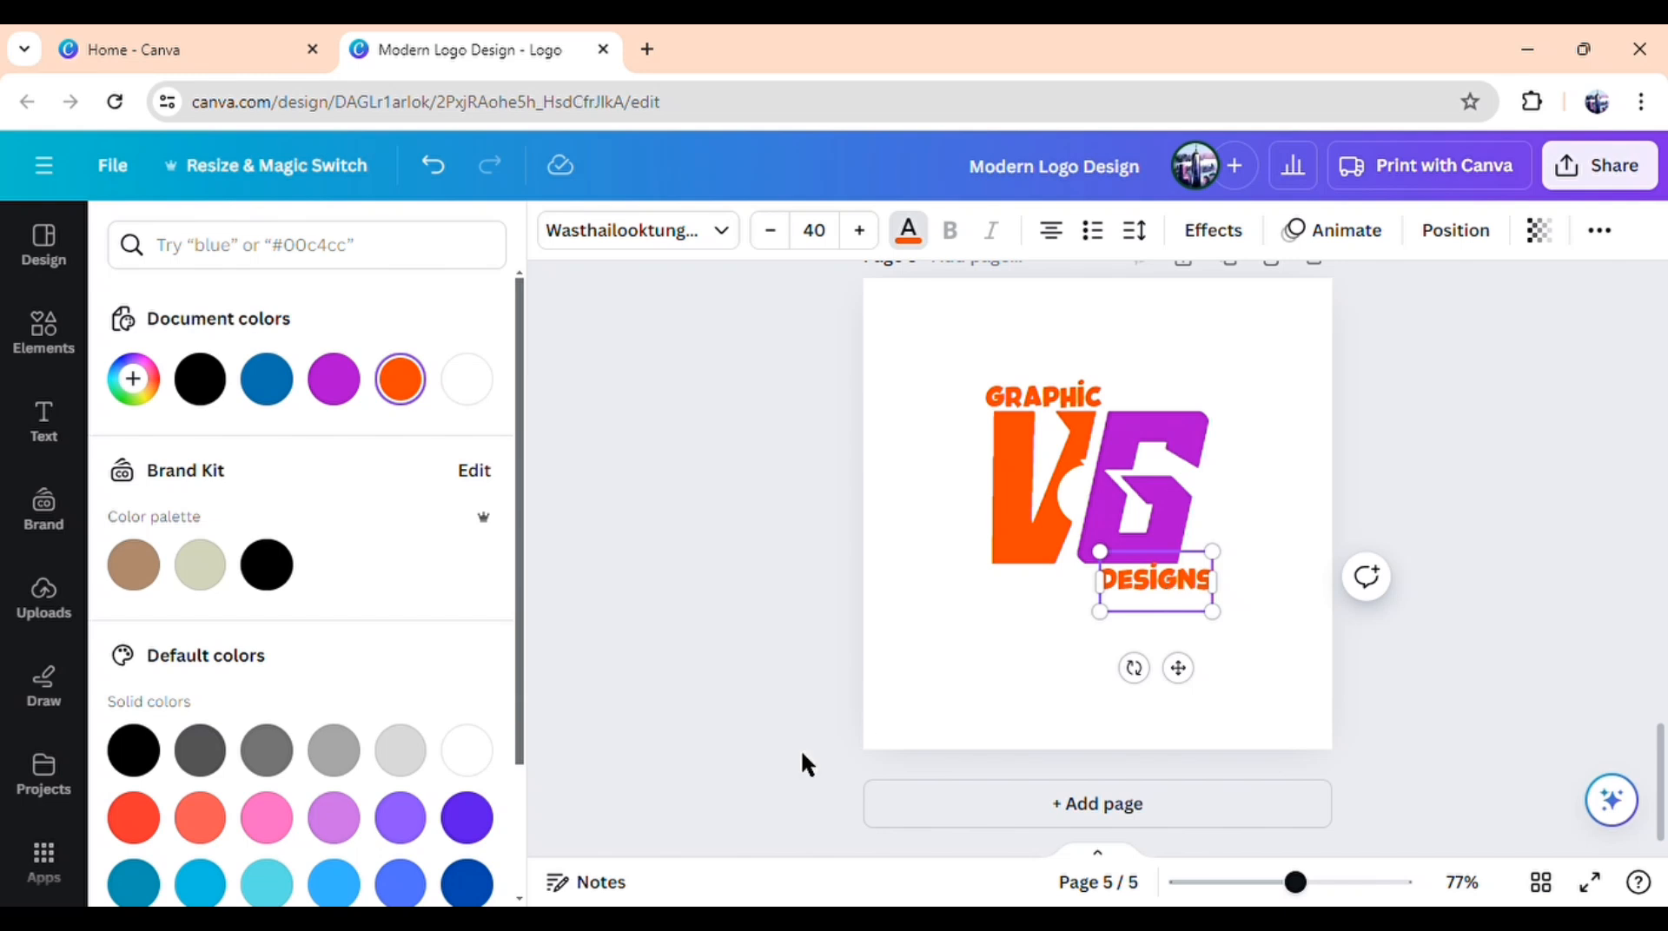
Step: Set the "DESIGNS" text to the document's purple and align it directly under the G
{"action": "left_click", "coordinate": [670, 655]}
{"action": "left_click", "coordinate": [1102, 581]}
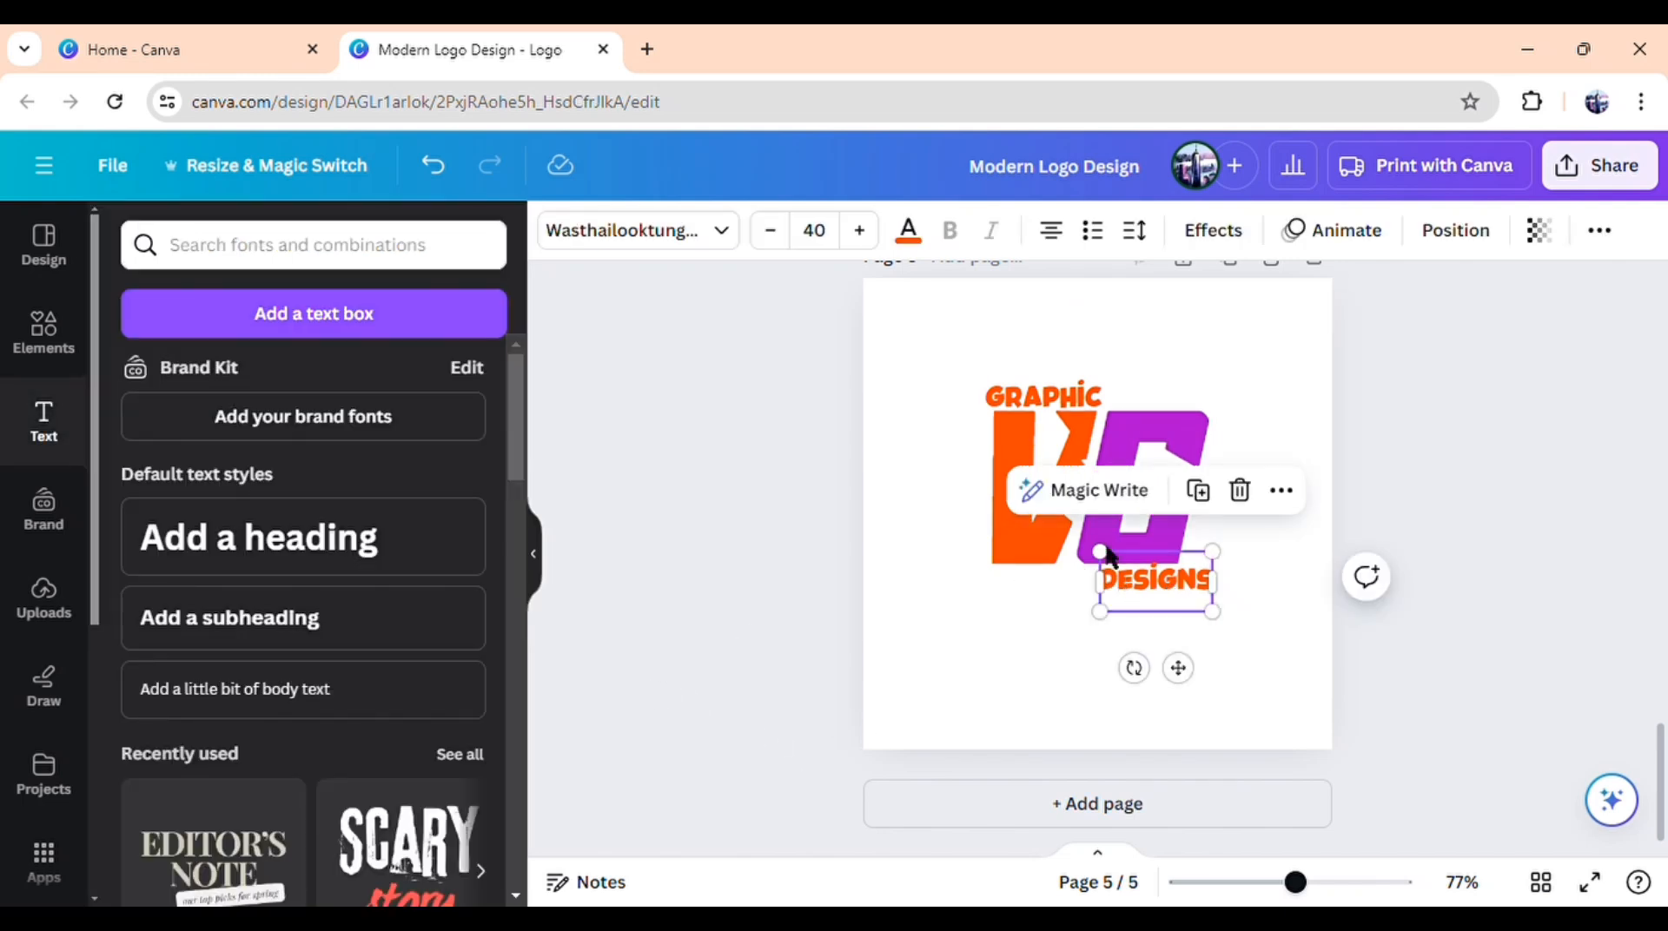
{"action": "left_click", "coordinate": [908, 232]}
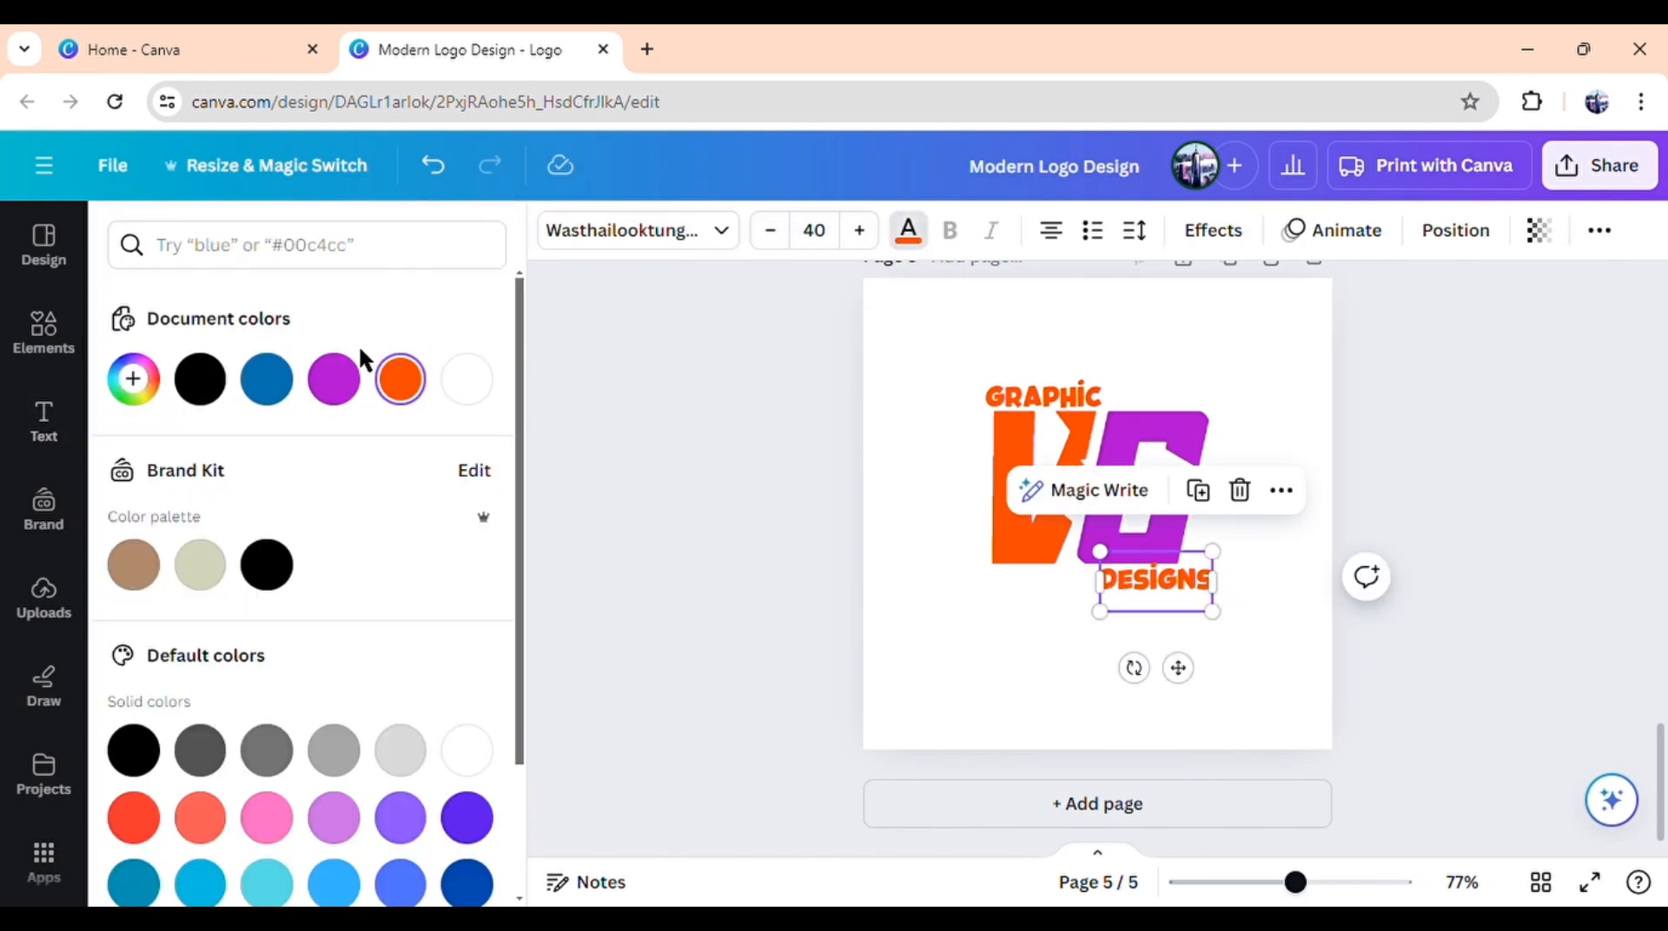
{"action": "left_click", "coordinate": [334, 381]}
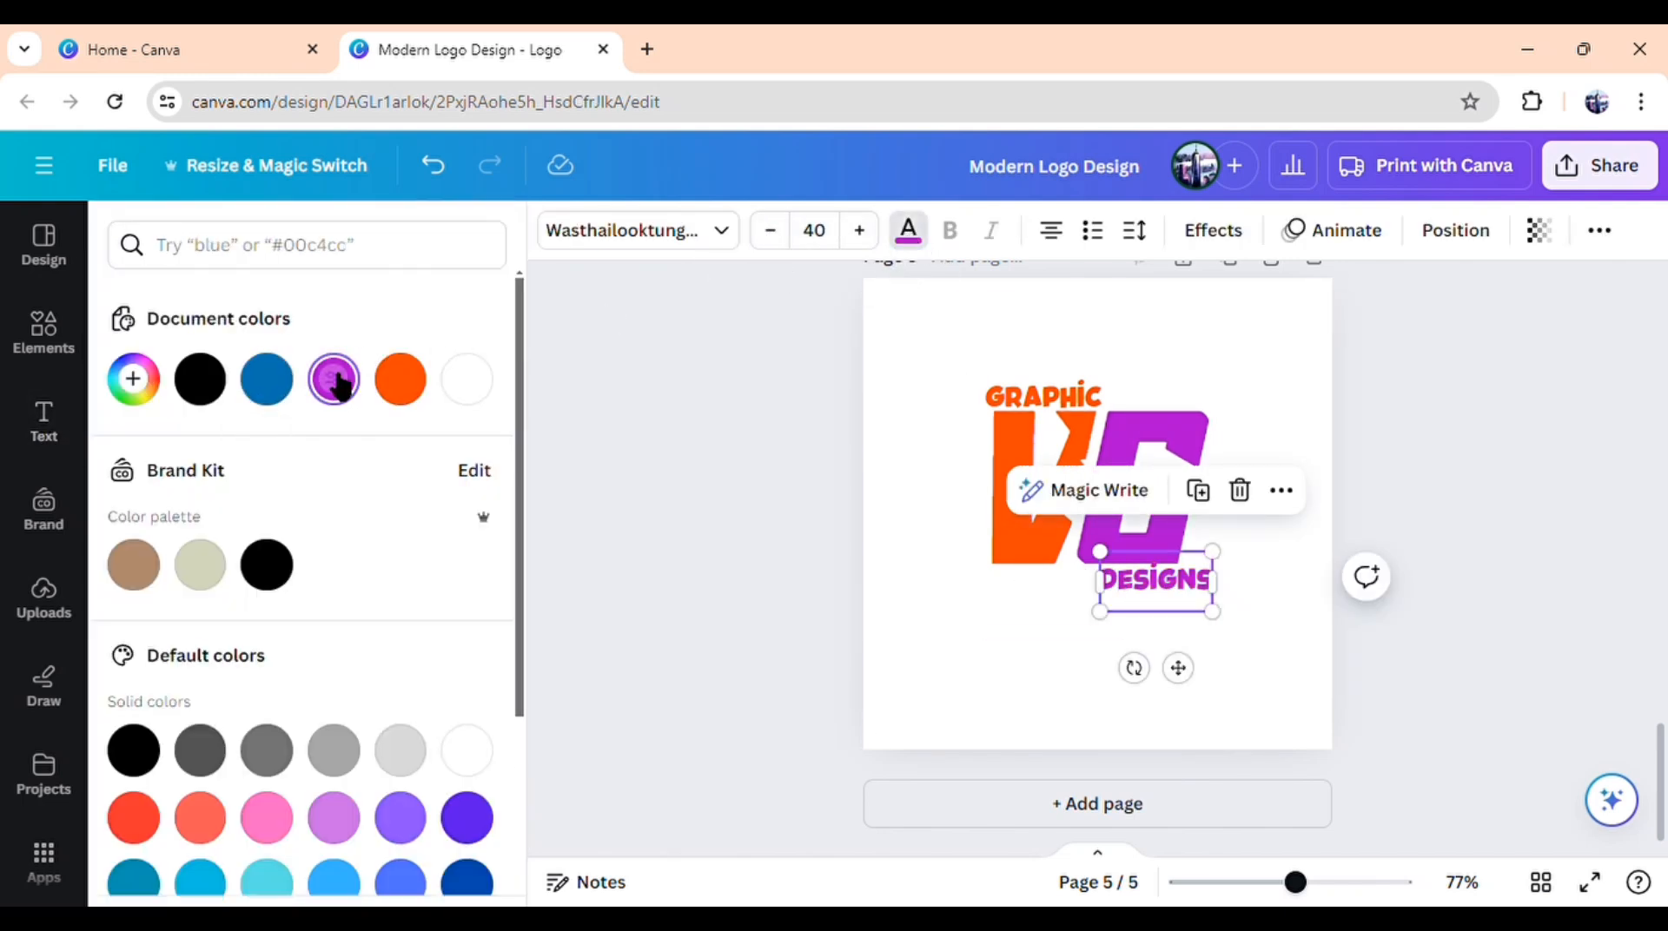
{"action": "left_click", "coordinate": [695, 641]}
{"action": "left_click_drag", "start_coordinate": [1156, 598], "coordinate": [1151, 606]}
{"action": "left_click", "coordinate": [1442, 594]}
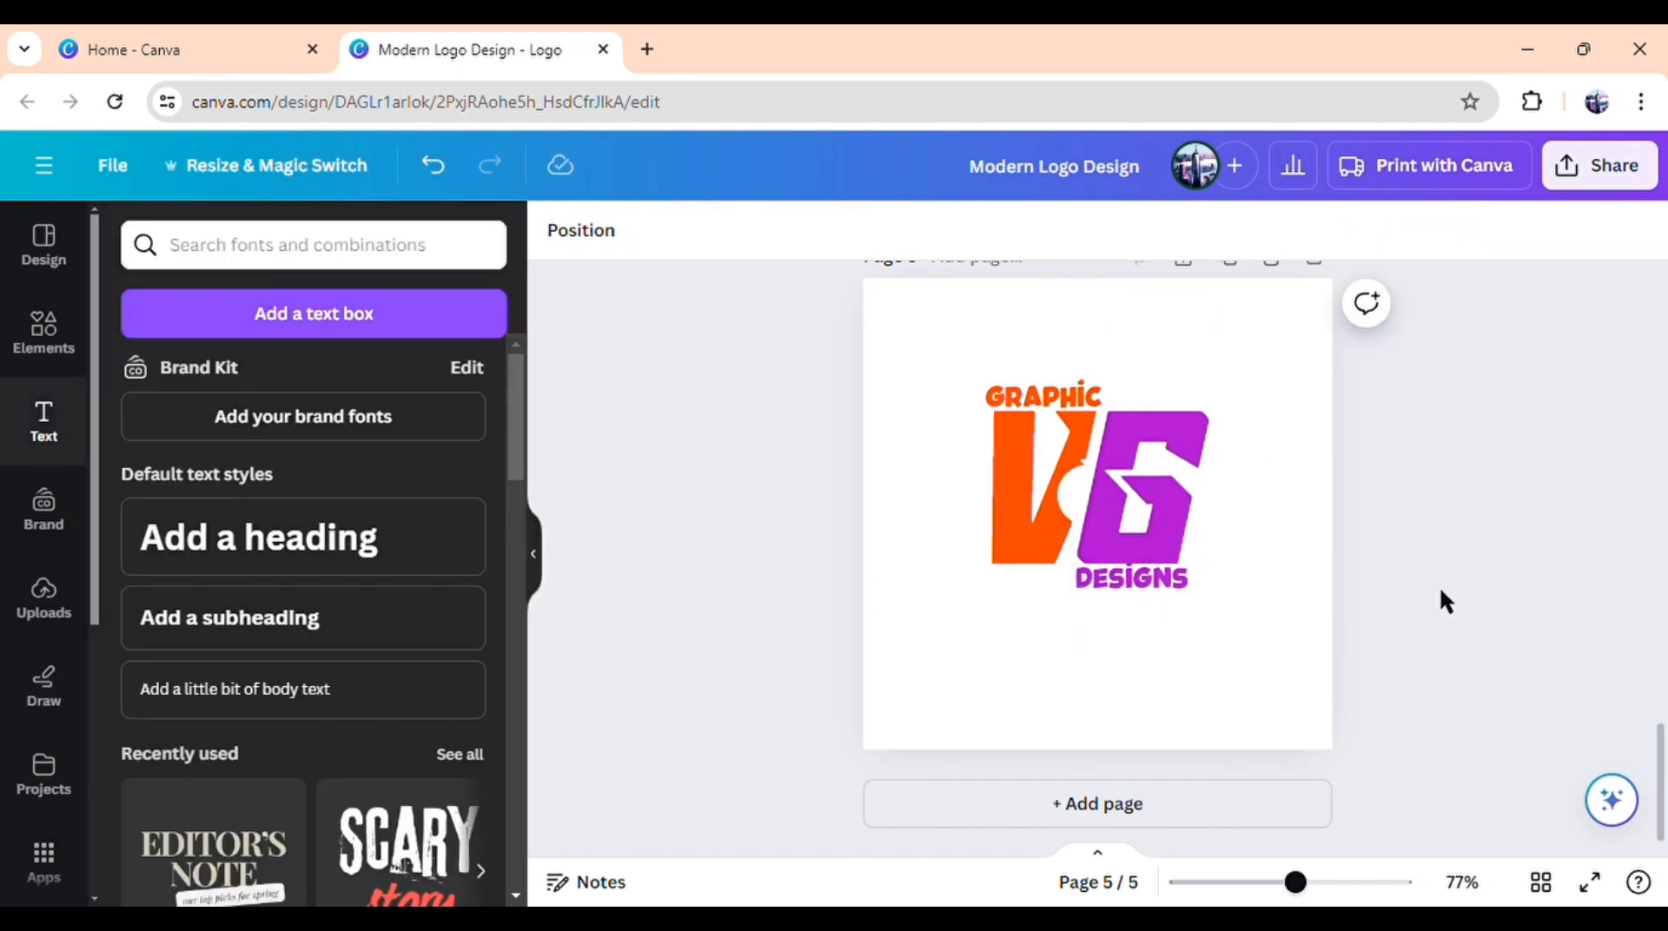